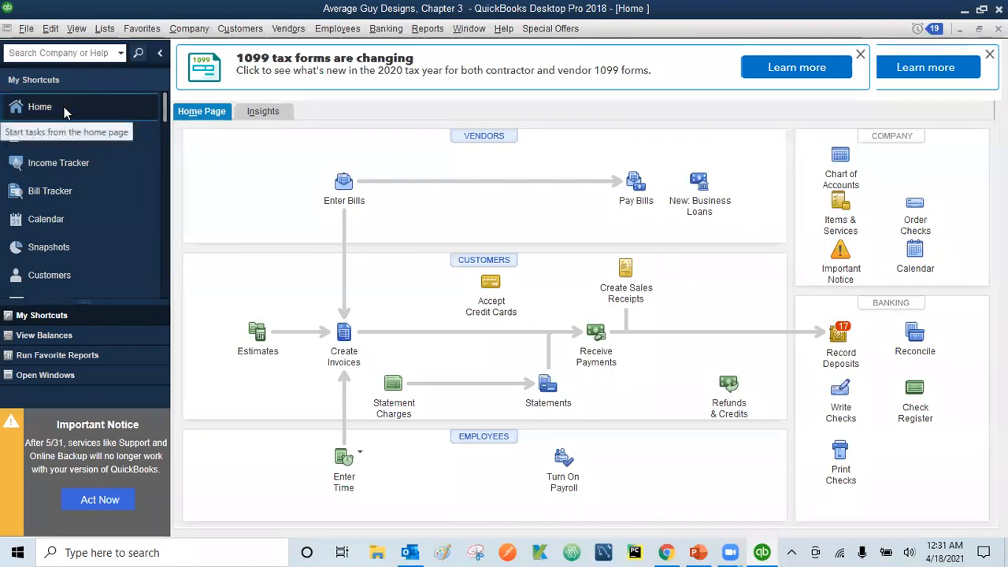
# Move the icon bar from the left side to the top of the window
pyautogui.click(76, 28)
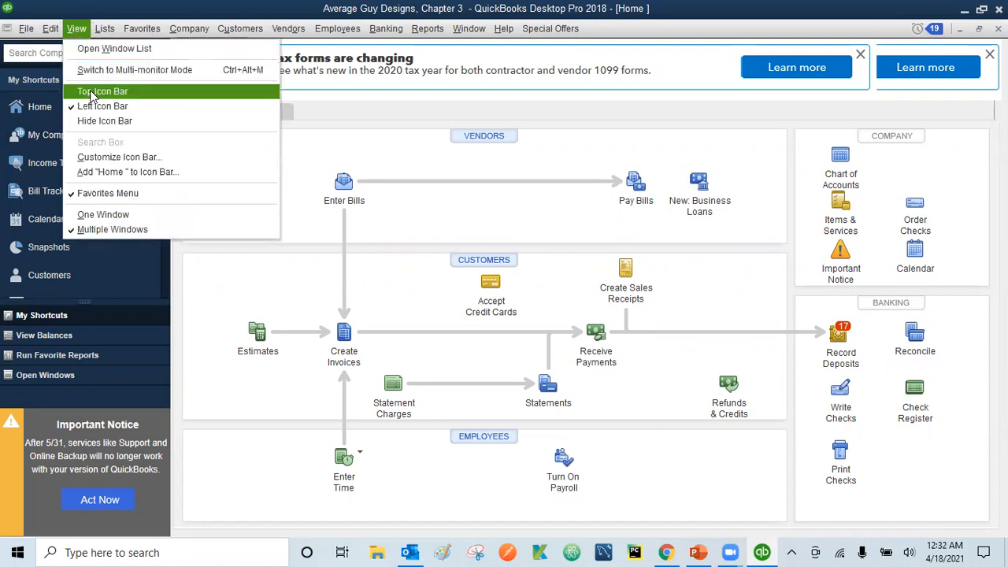
pyautogui.click(91, 92)
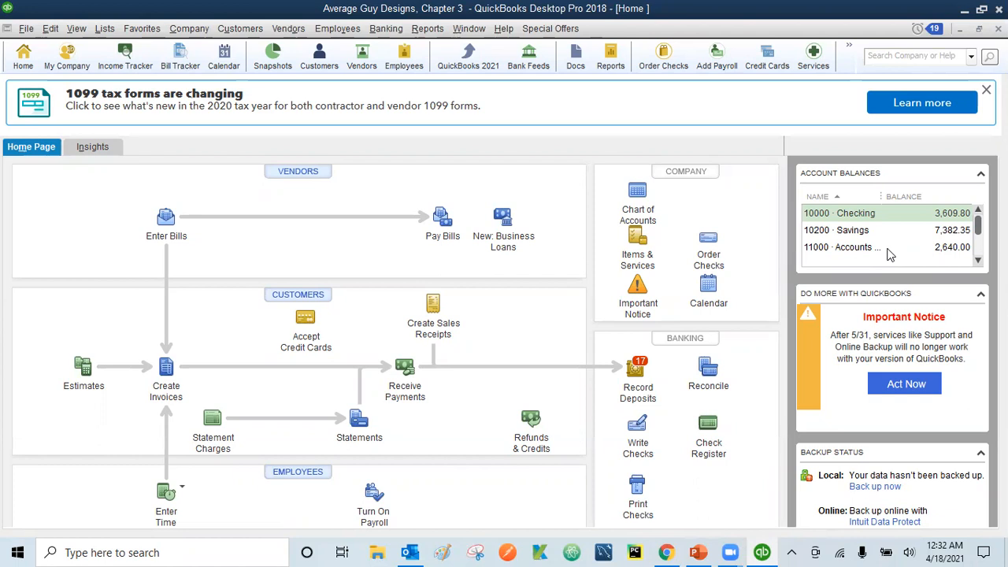
pyautogui.click(289, 30)
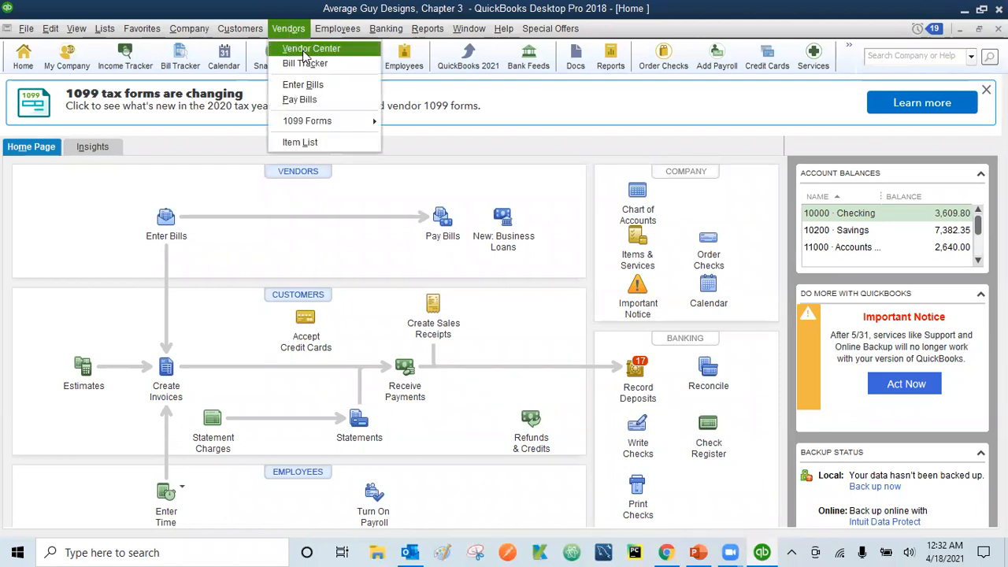
pyautogui.click(311, 49)
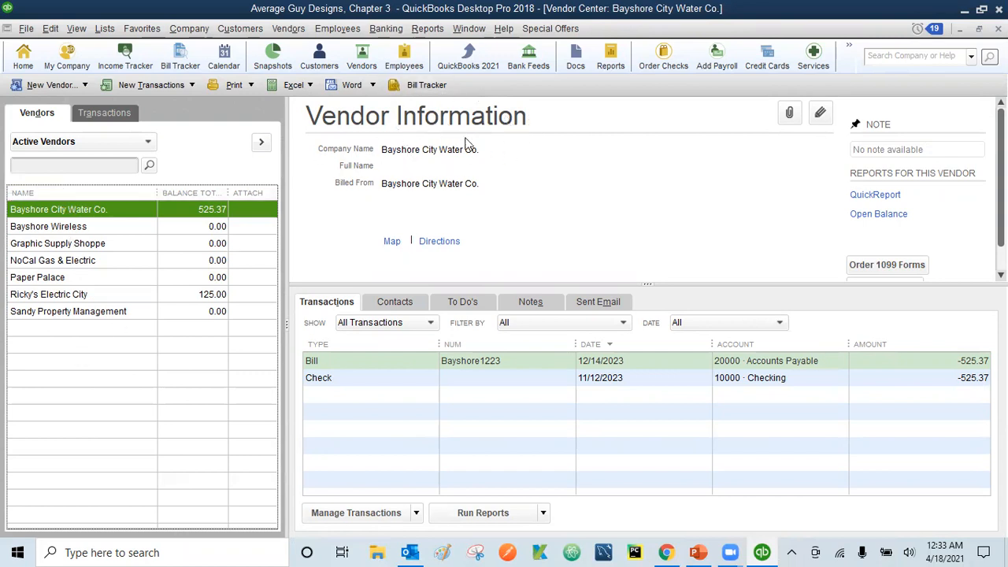
pyautogui.click(63, 227)
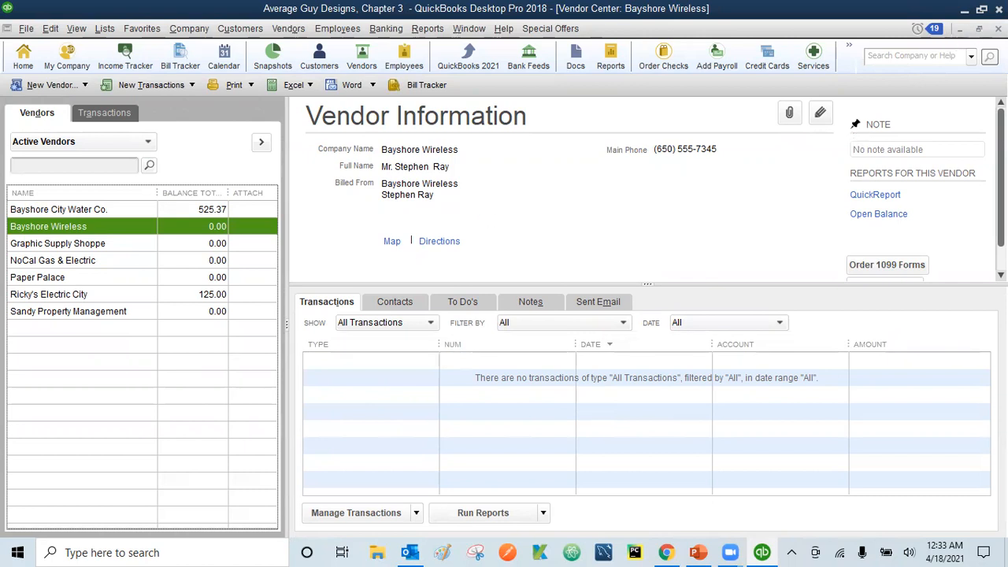
pyautogui.click(998, 29)
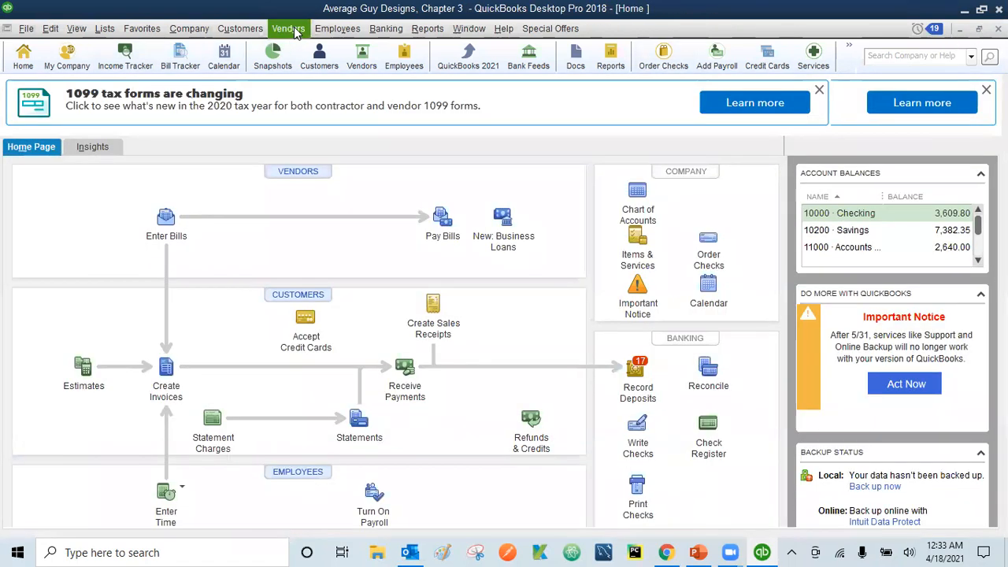
# Open the Vendor Center three ways: Vendors menu, Vendors icon, then Home page VENDORS button
pyautogui.click(289, 29)
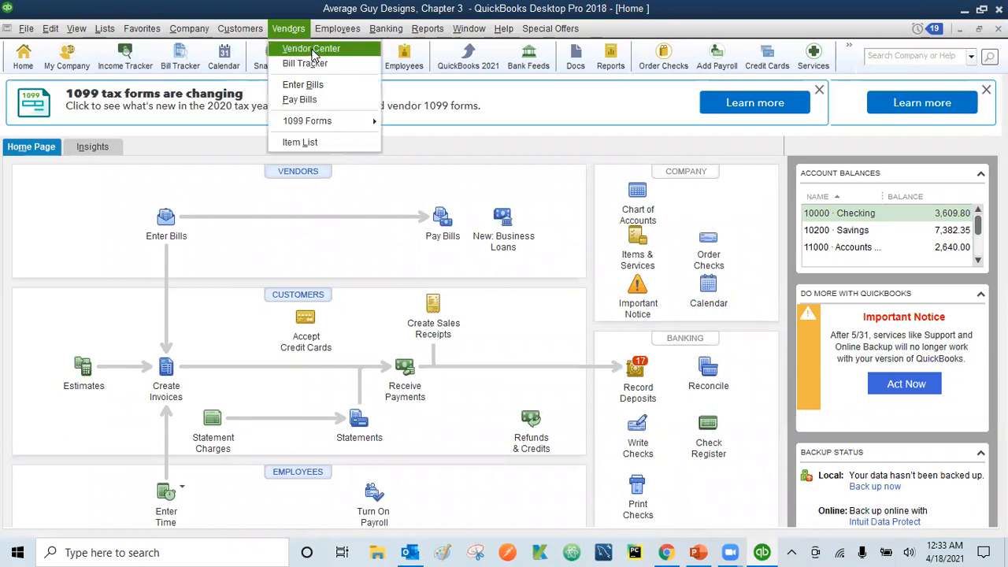
pyautogui.click(314, 48)
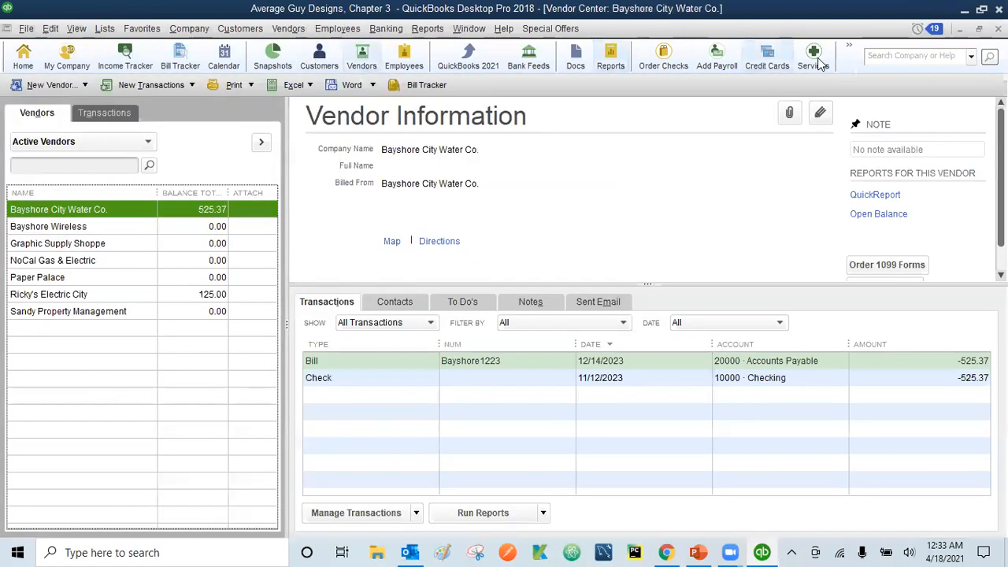
pyautogui.click(998, 29)
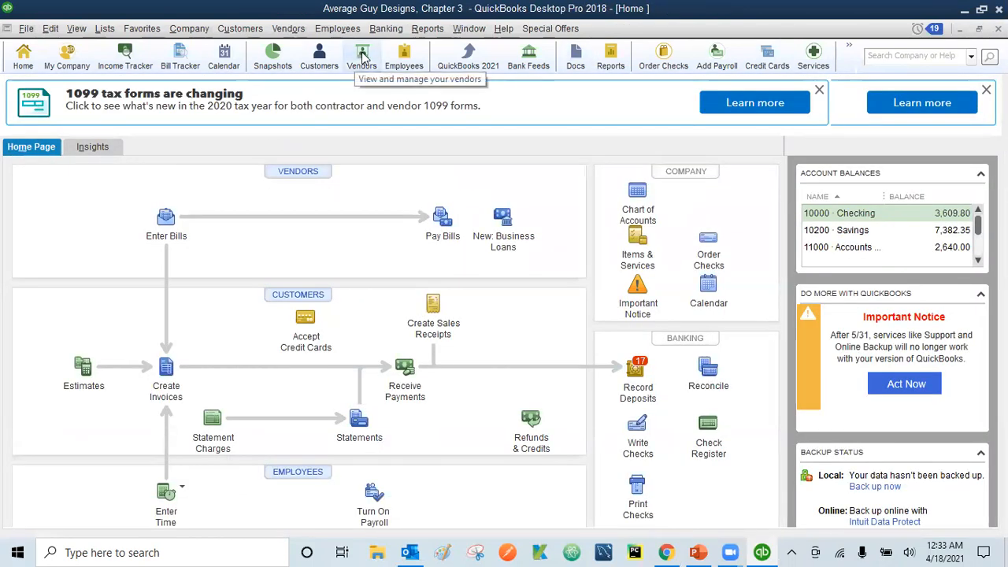
pyautogui.click(362, 56)
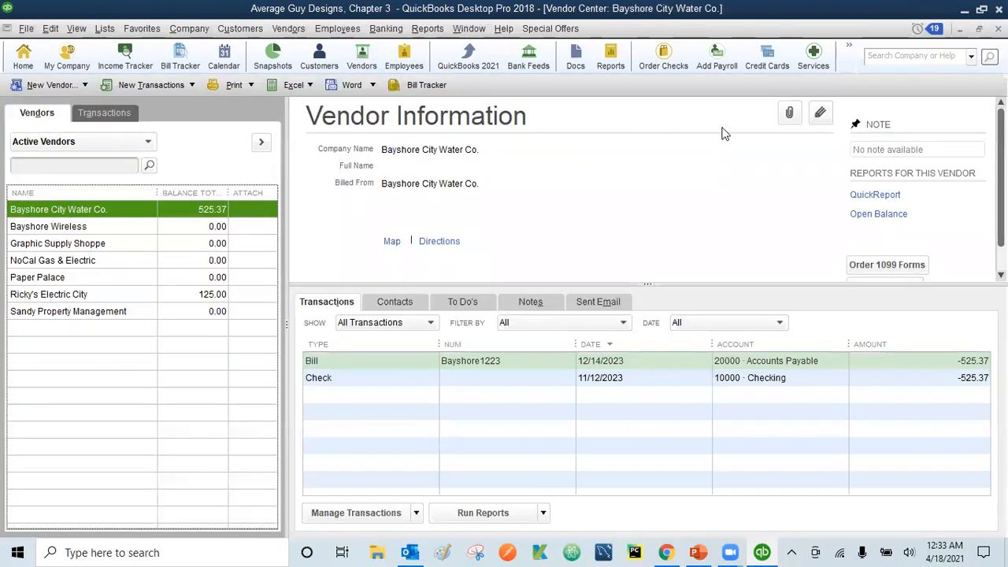
pyautogui.click(998, 29)
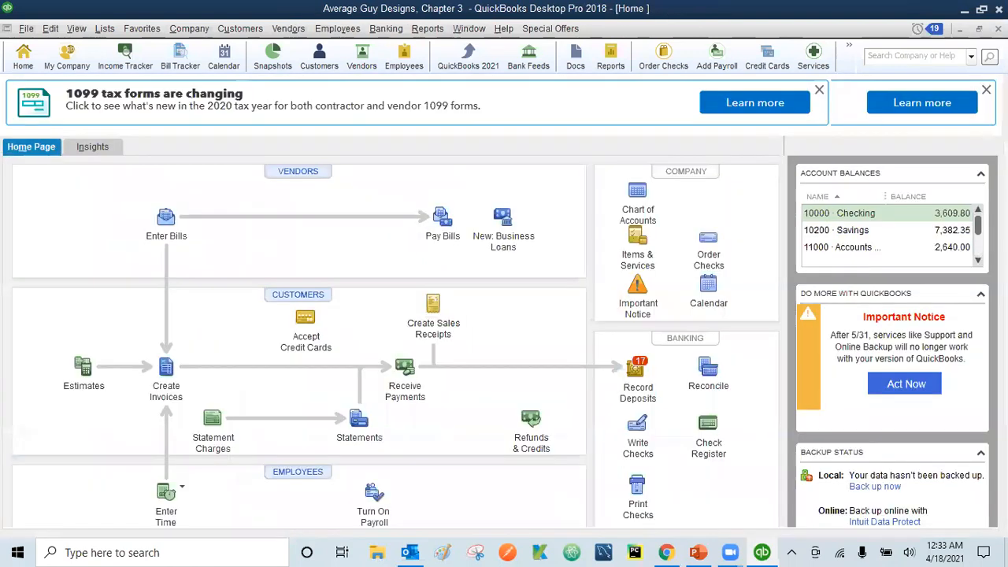
pyautogui.click(296, 172)
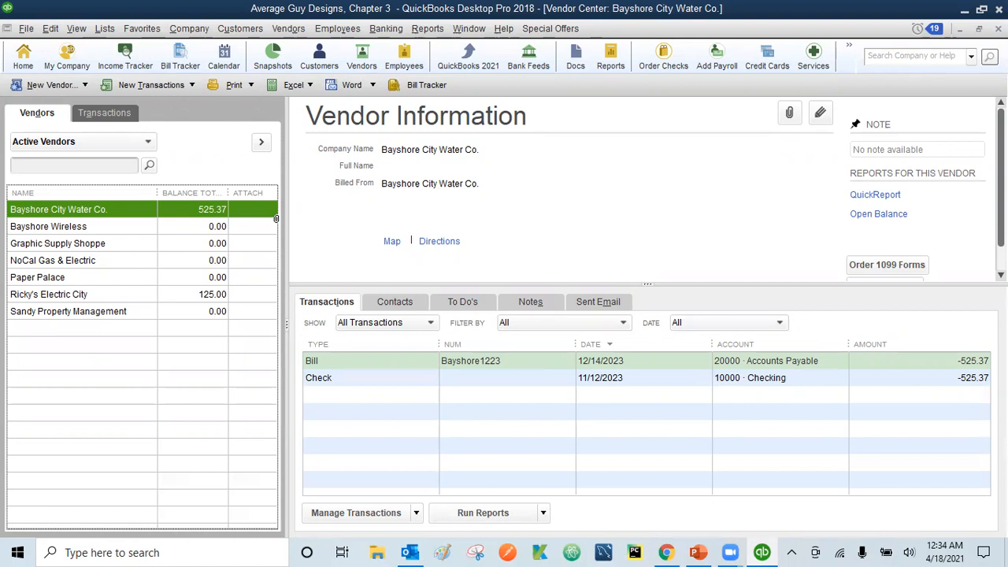
pyautogui.click(49, 29)
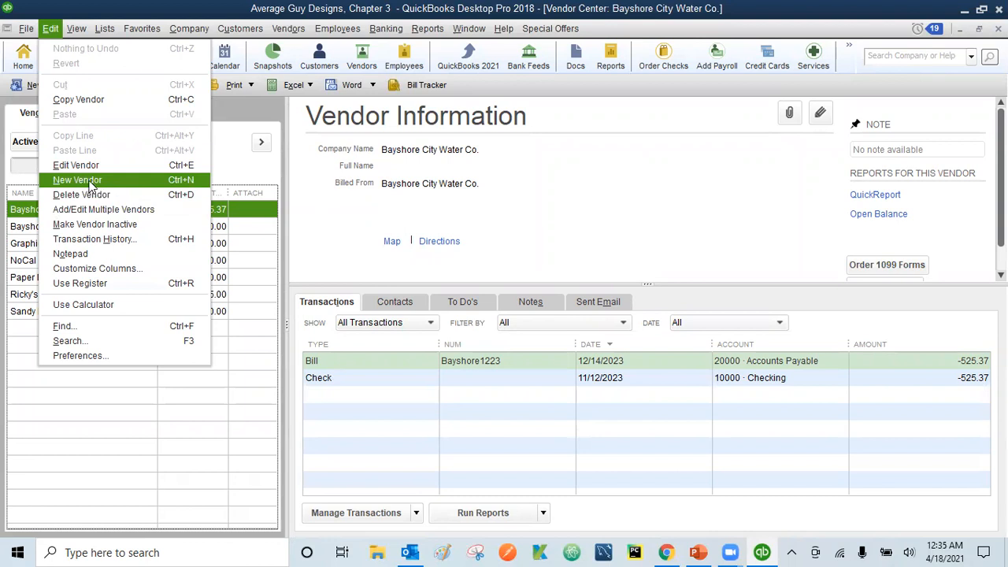
# Try New Vendor from the list's right-click menu and the Edit menu, cancelling each blank form
pyautogui.click(233, 108)
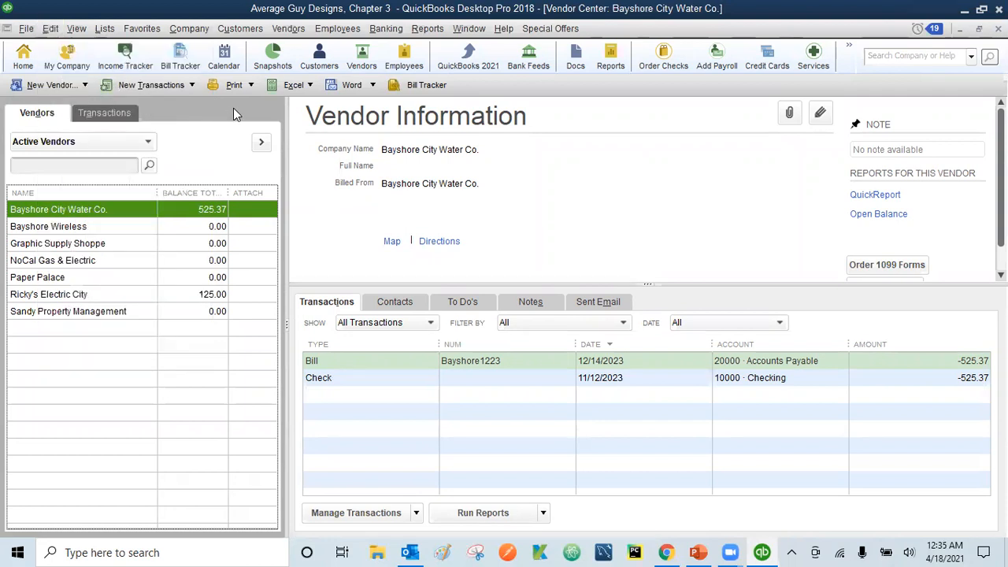
pyautogui.click(88, 208)
pyautogui.rightClick(82, 214)
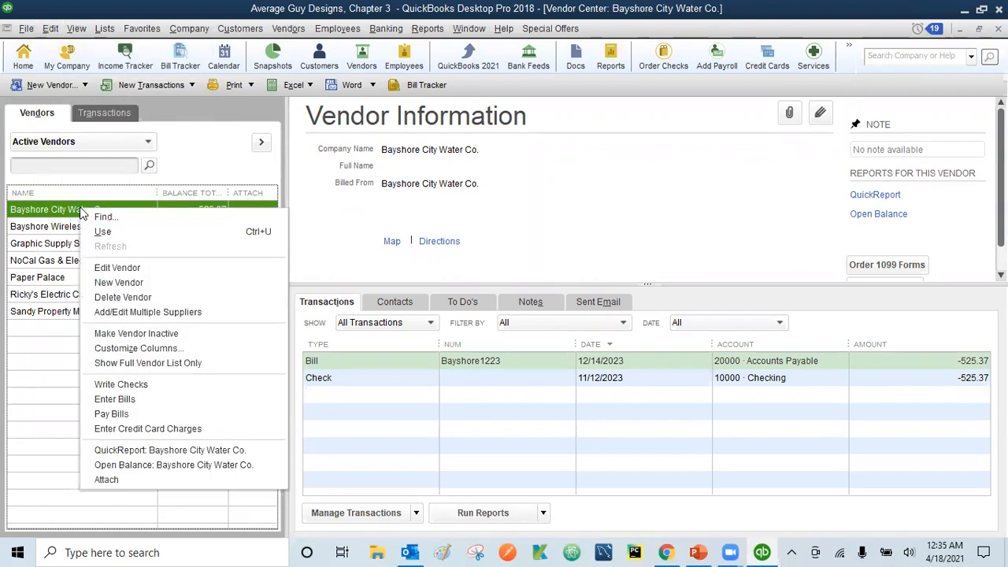
pyautogui.click(138, 284)
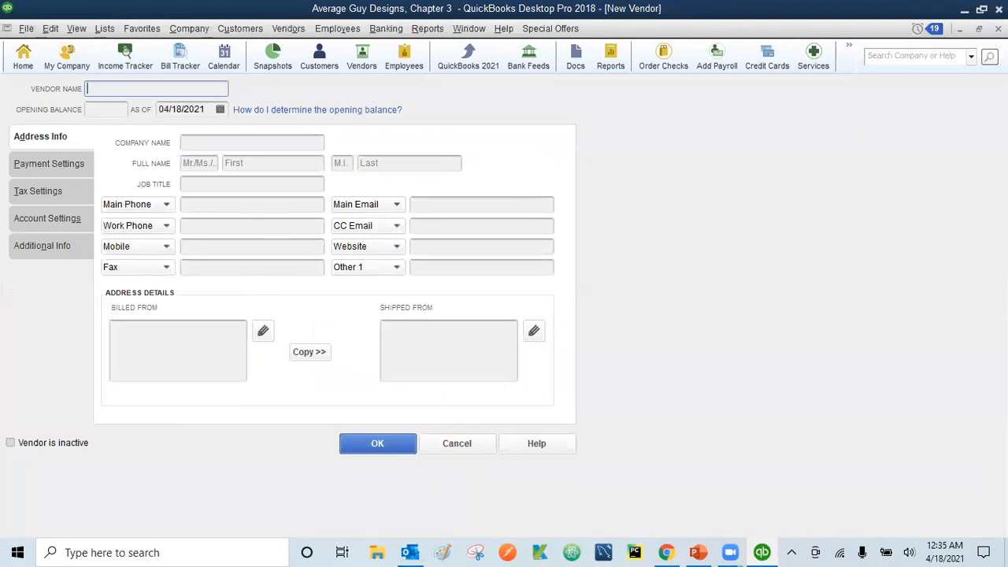
pyautogui.press('Escape')
pyautogui.click(50, 28)
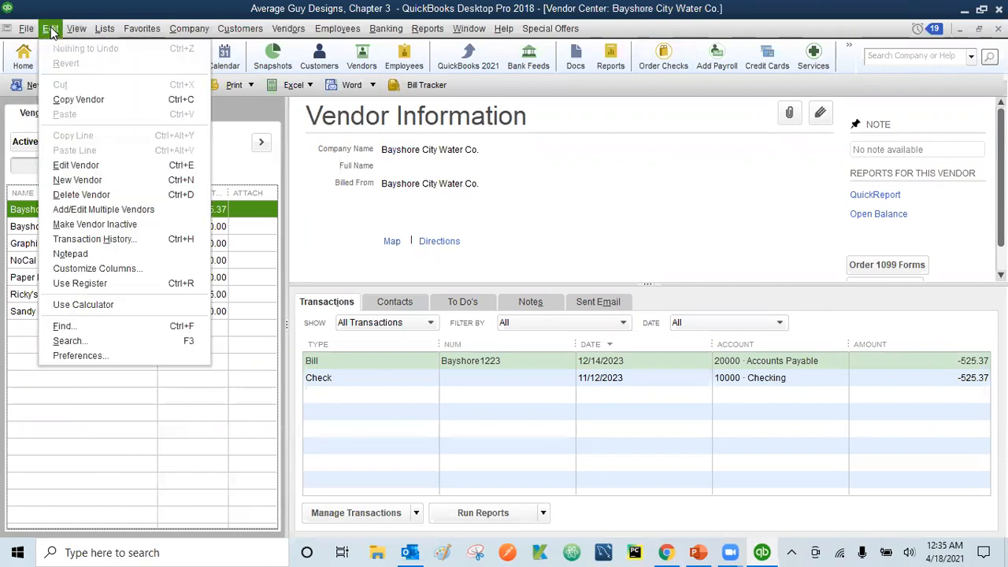
pyautogui.click(75, 180)
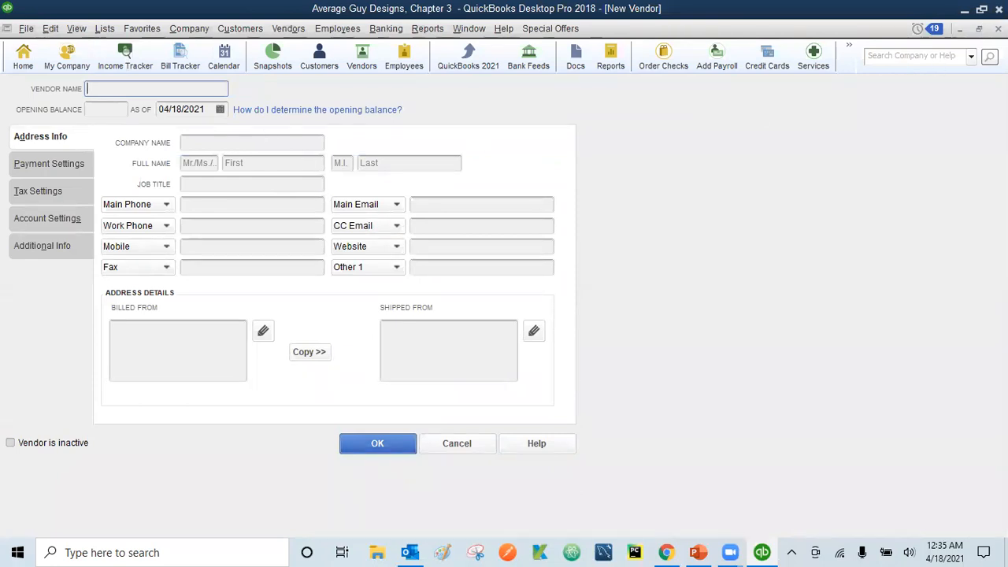
pyautogui.press('Escape')
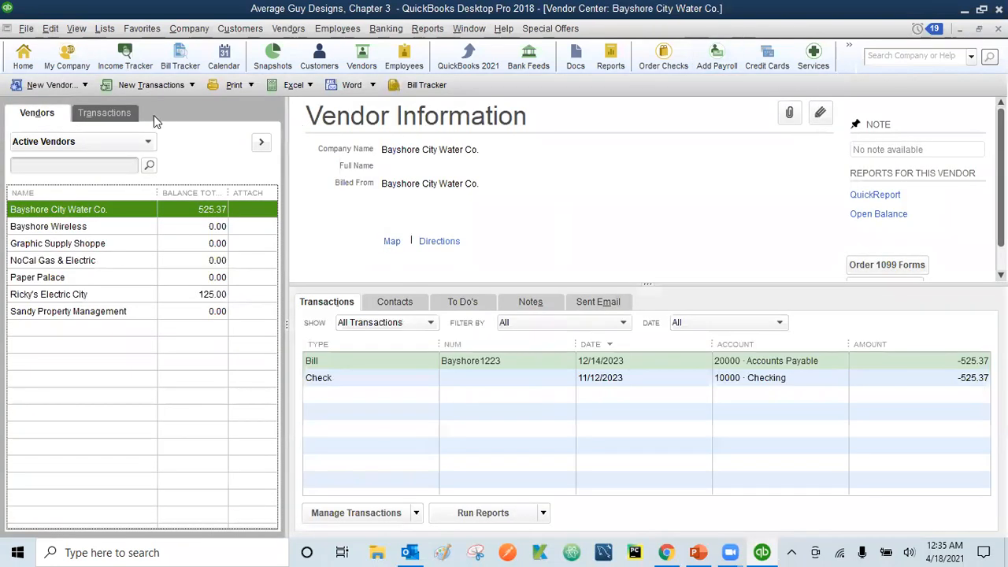
# Start a new vendor from the New Vendor dropdown and type the name GJB Wireless, Inc
pyautogui.click(51, 84)
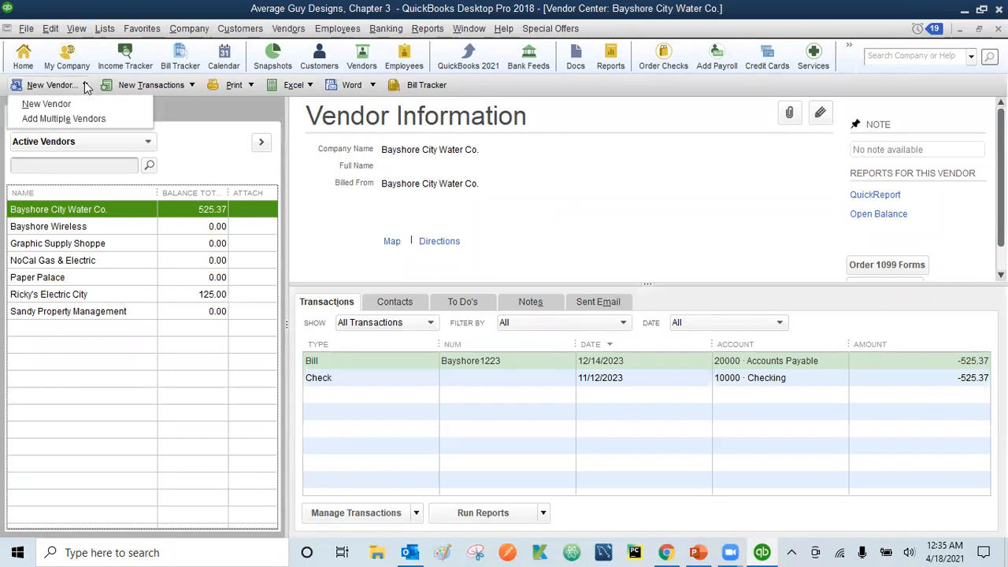
pyautogui.click(43, 105)
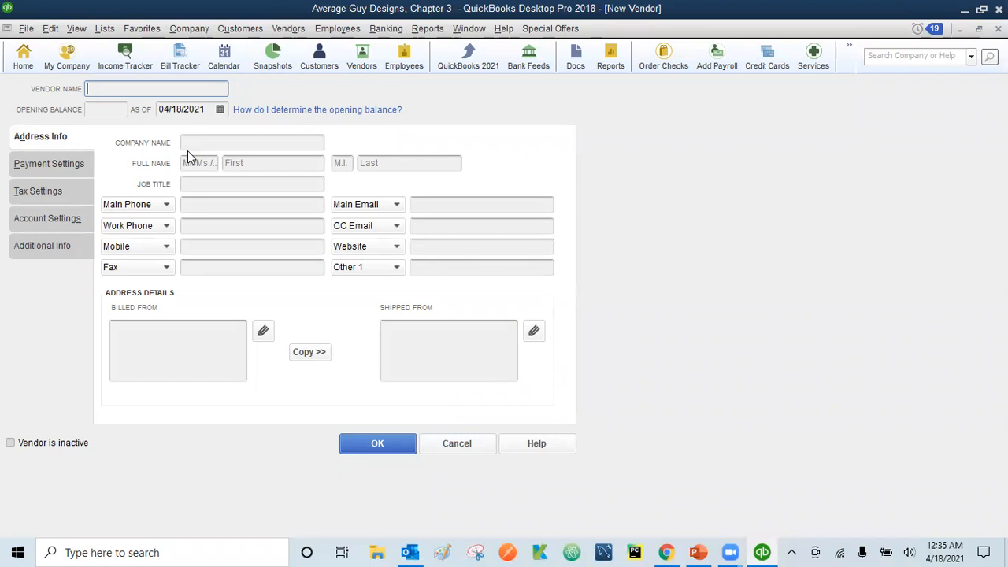
pyautogui.write('GJB Wireless')
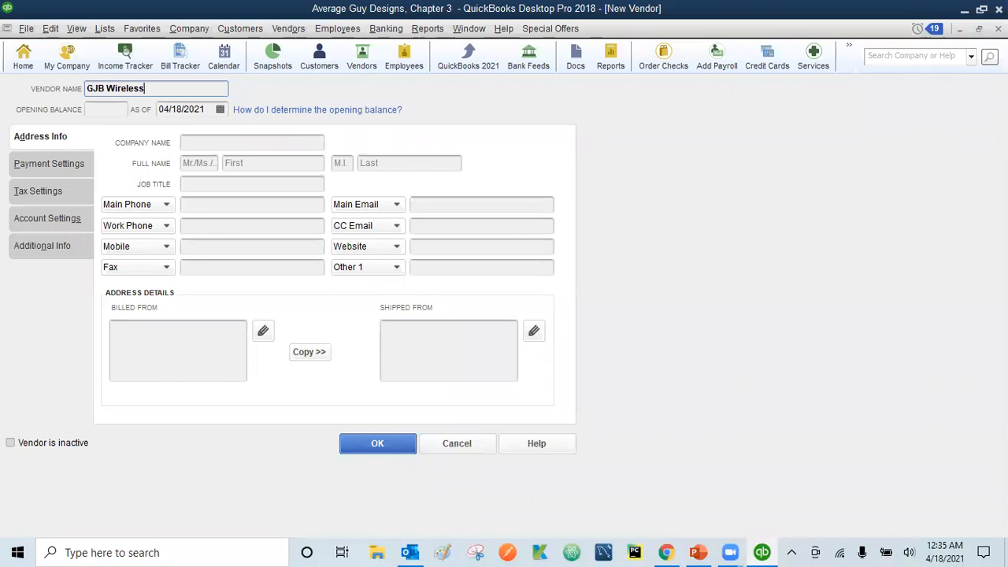
pyautogui.write(', Inc.')
# Select the vendor name GJB Wireless, Inc. and find its Copy command via right-click and Edit menu
pyautogui.moveTo(191, 87); pyautogui.dragTo(46, 75)
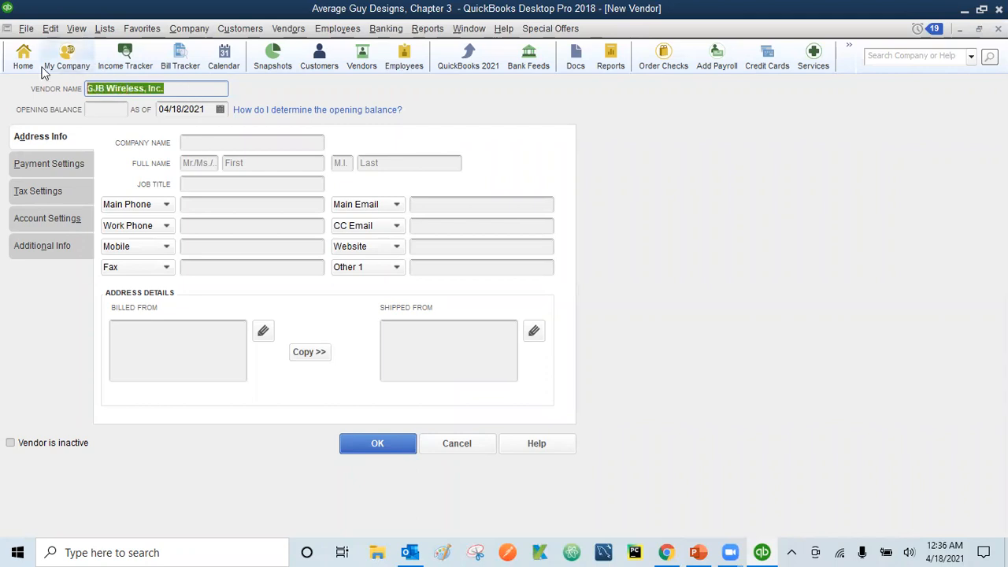
pyautogui.click(173, 88)
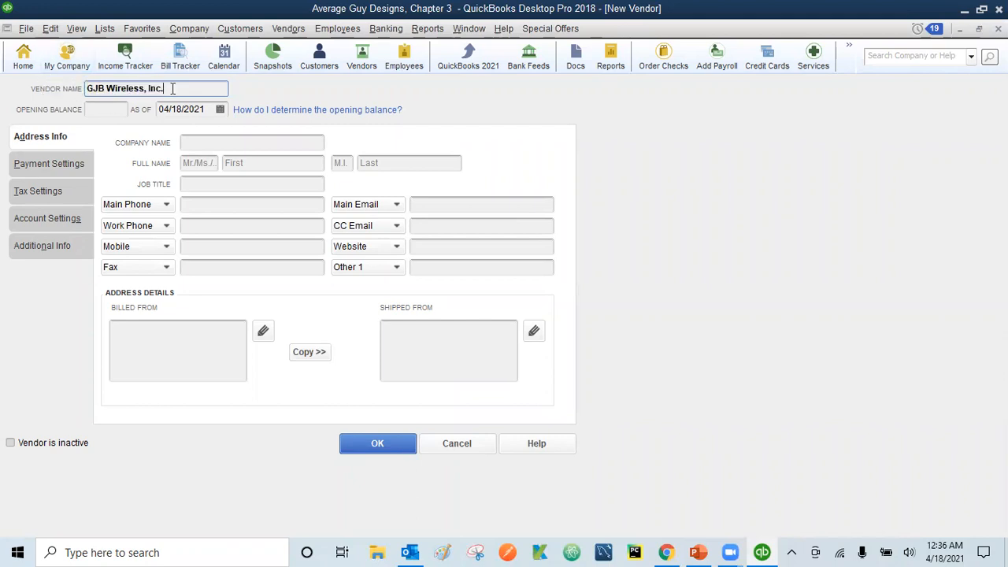
pyautogui.moveTo(173, 88); pyautogui.dragTo(56, 75)
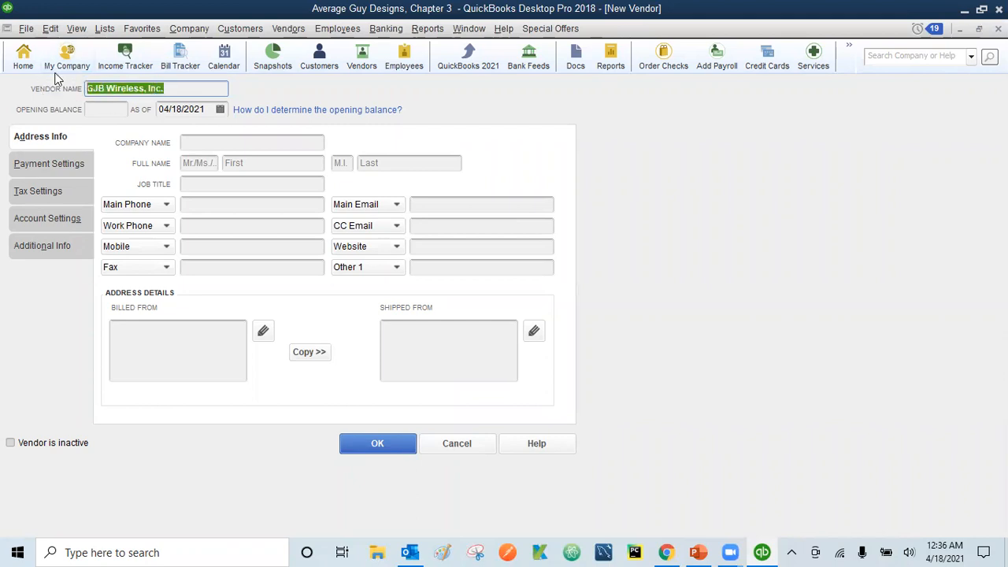
pyautogui.rightClick(144, 87)
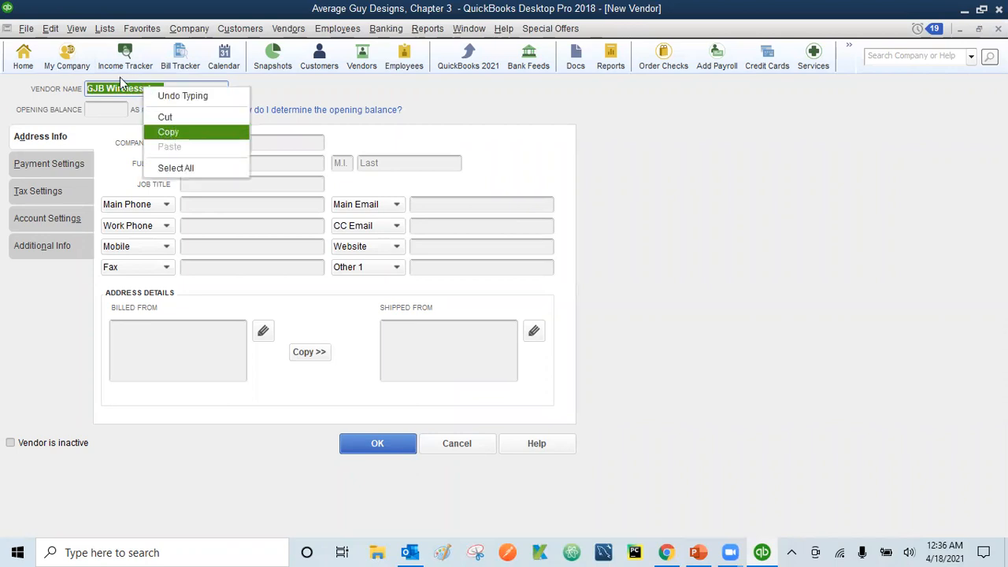
pyautogui.click(50, 29)
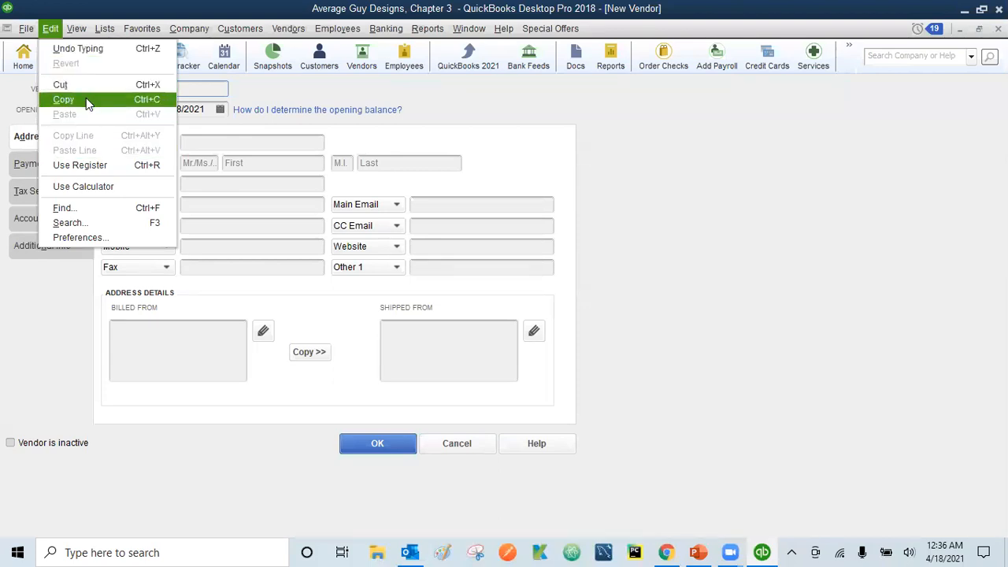
pyautogui.click(194, 83)
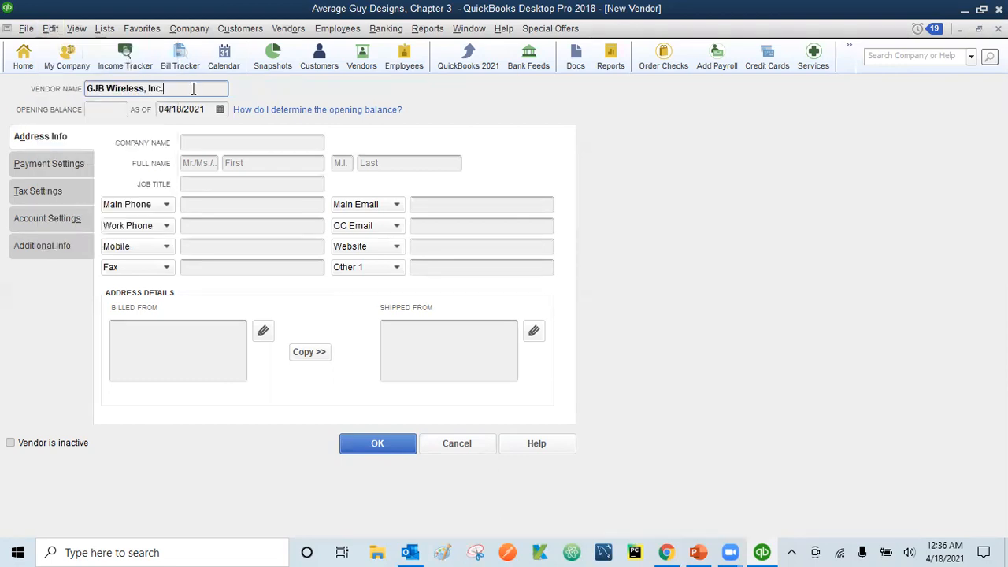
pyautogui.moveTo(193, 86); pyautogui.dragTo(66, 77)
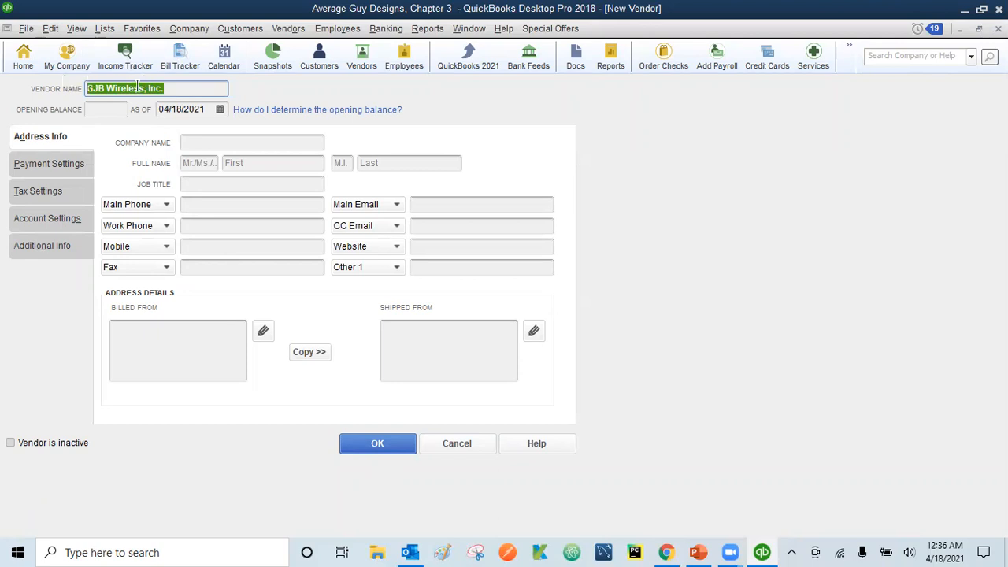
pyautogui.click(213, 142)
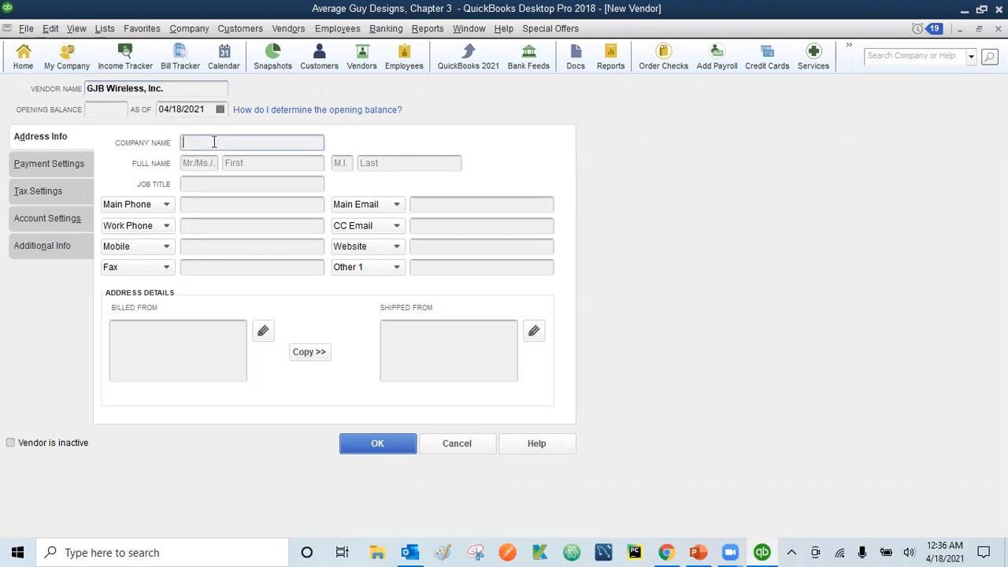
# Paste GJB Wireless, Inc. as the company name and enter the contact's Mr. title, first and last name
pyautogui.hotkey('ctrl', 'v')
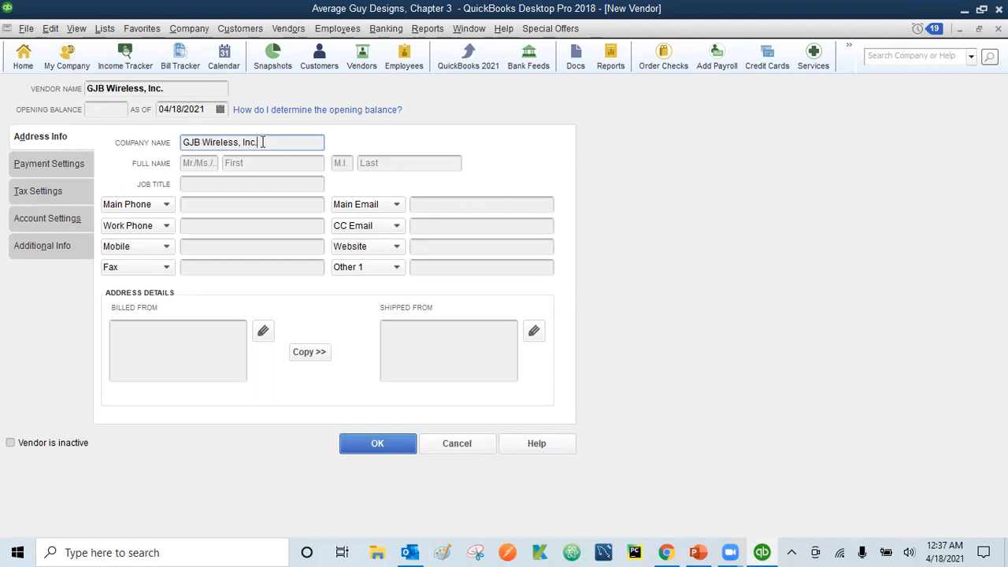
pyautogui.click(200, 165)
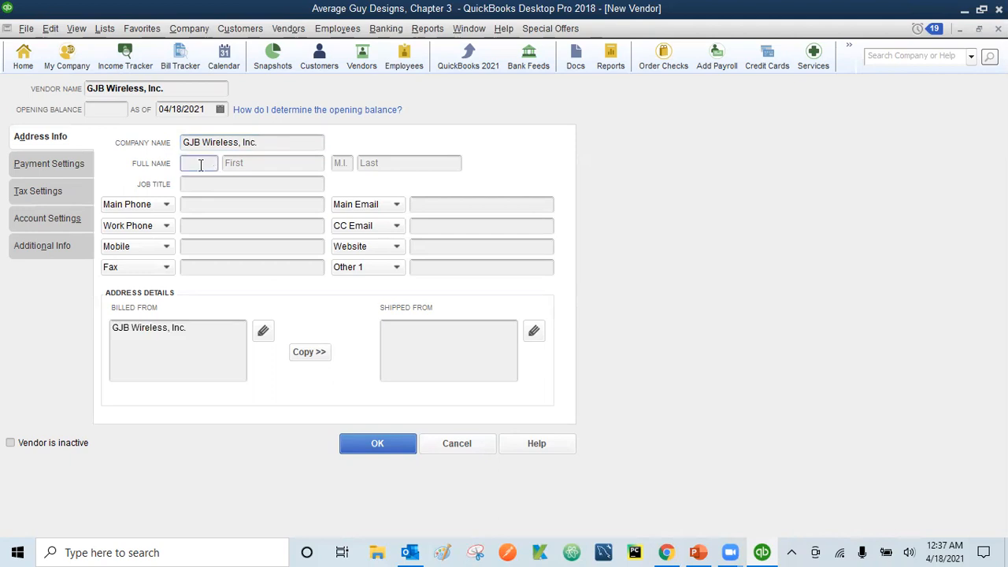
pyautogui.write('Mr')
pyautogui.press('Tab')
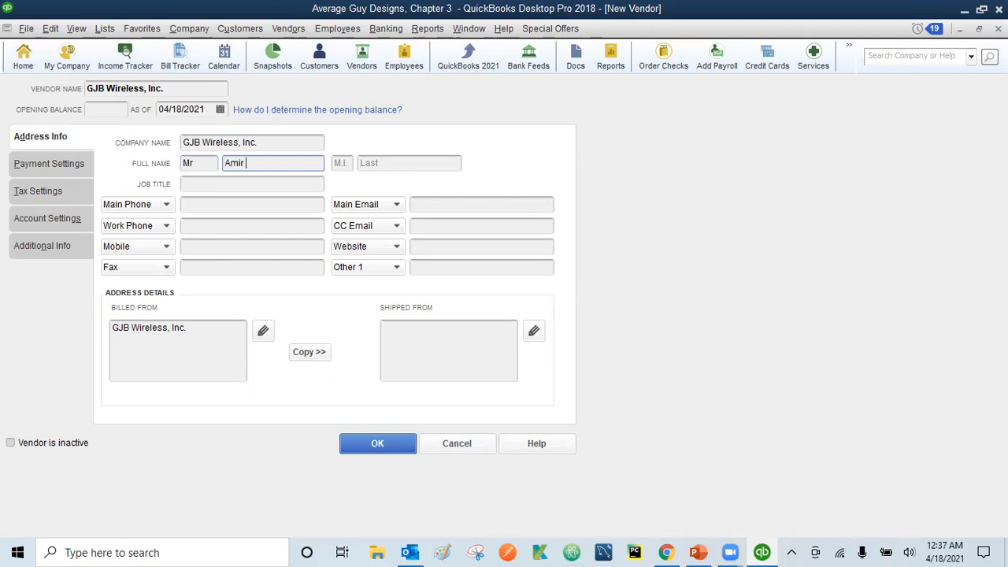
pyautogui.press('Tab')
pyautogui.press('Tab')
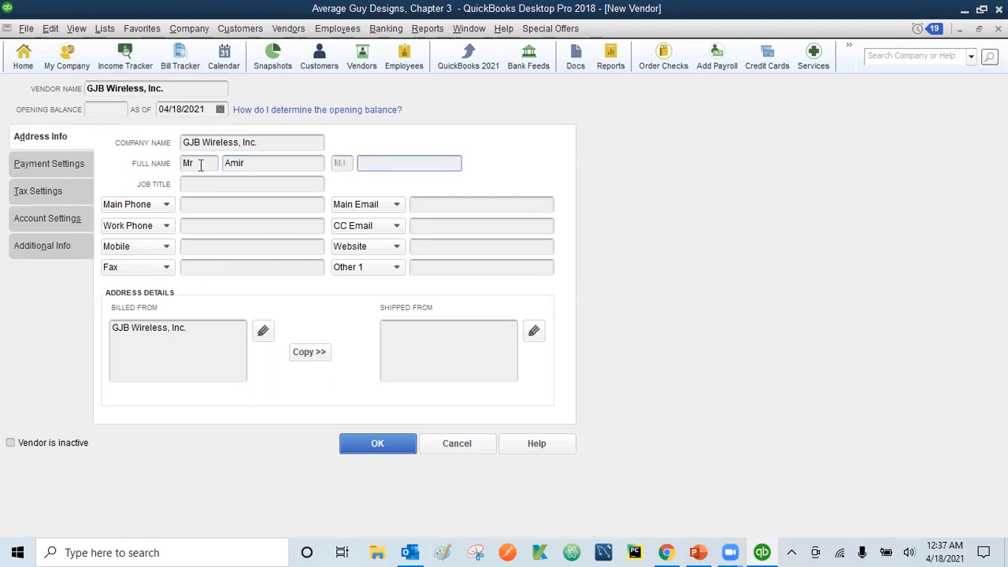
# Set the job title to Business Sales Rep and enter the main phone number
pyautogui.click(200, 183)
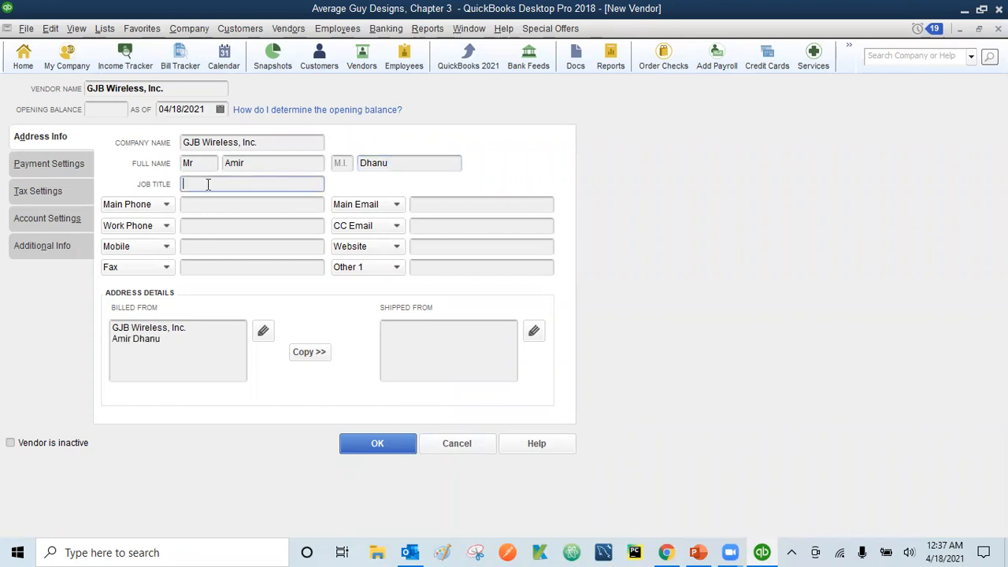
pyautogui.write('Business Sales Rep')
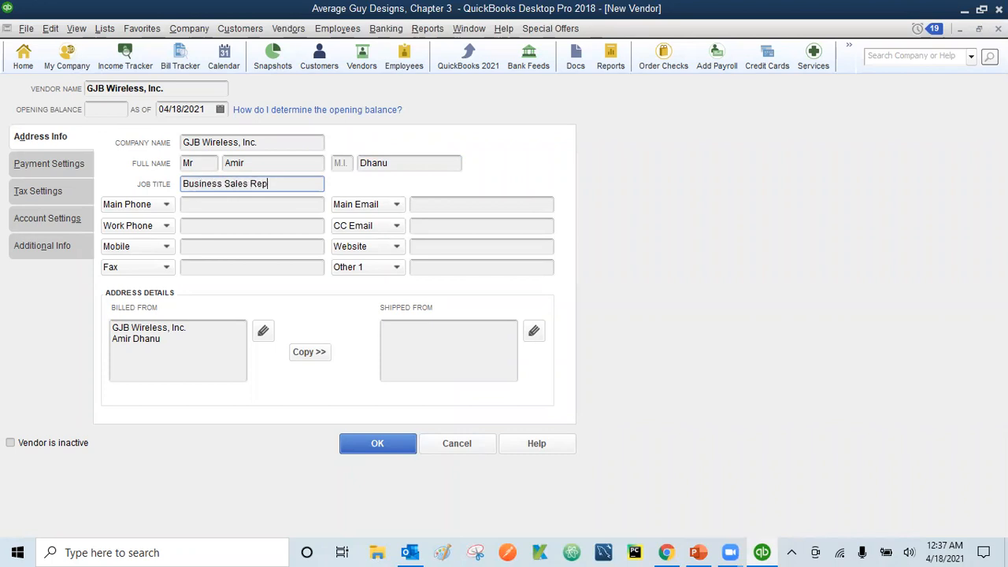
pyautogui.click(216, 203)
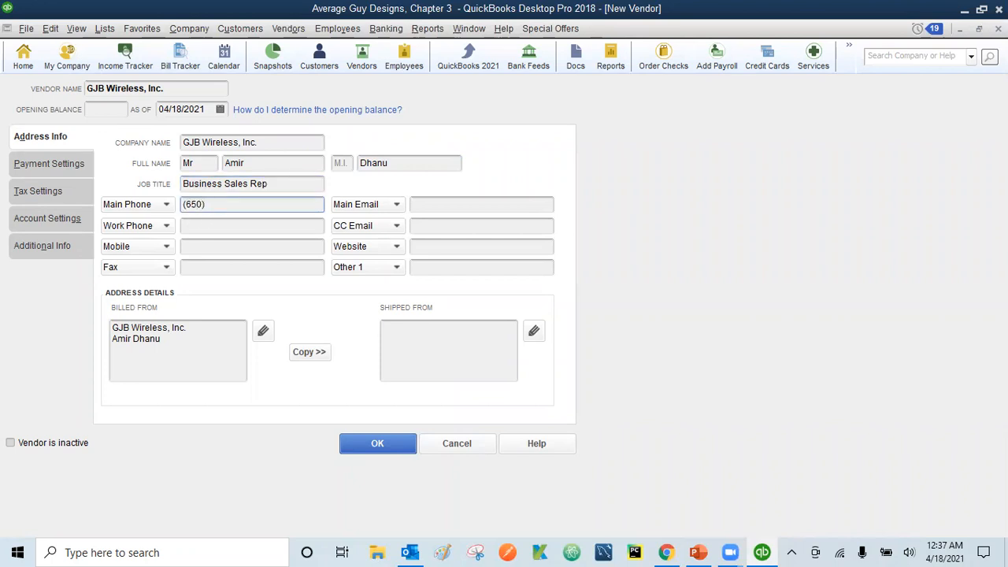
# Begin the billed-from address and bring up its full address editor
pyautogui.click(177, 337)
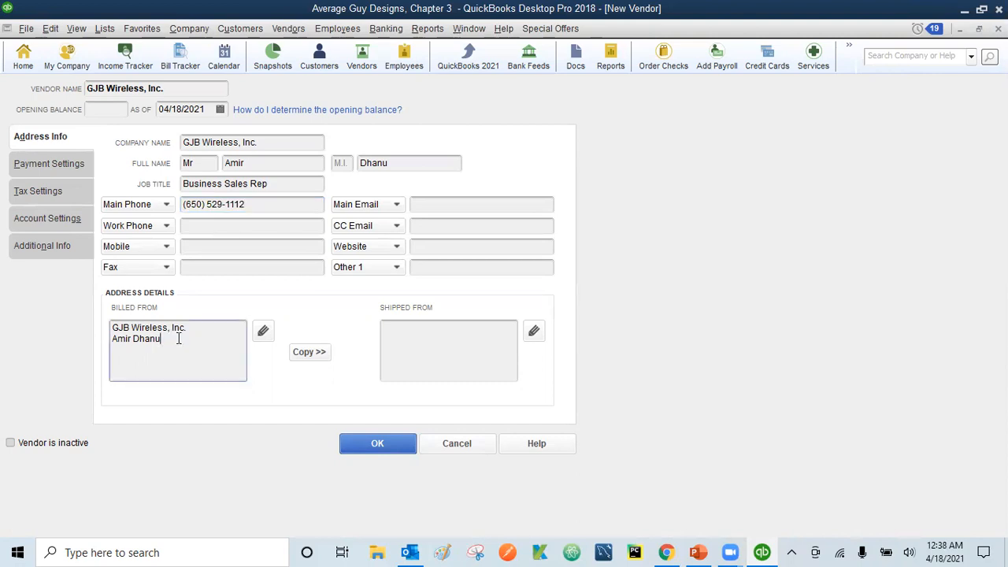
pyautogui.press('Return')
pyautogui.click(265, 333)
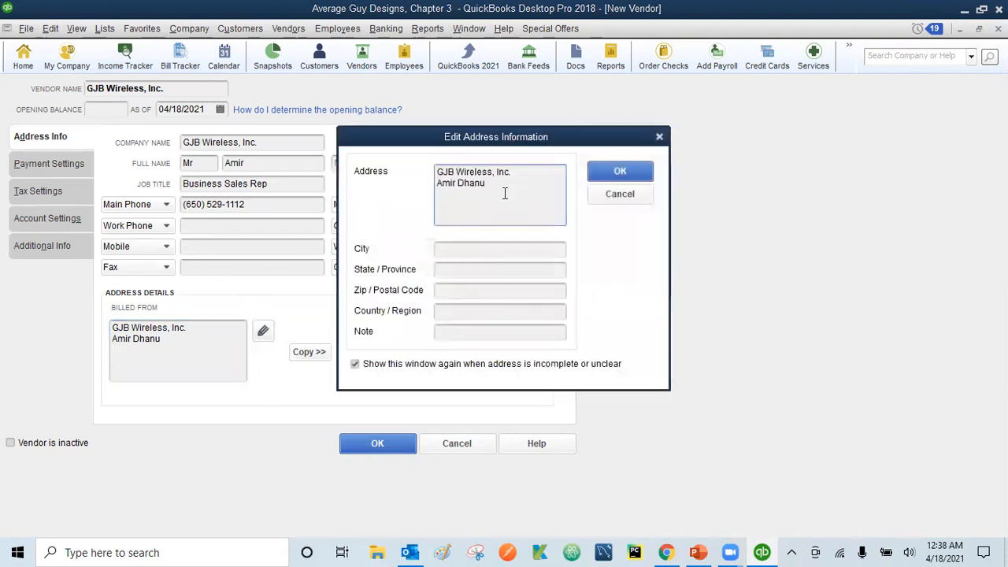
# Fill in the billed-from street line, city, state and ZIP code, and save the address
pyautogui.press('Return')
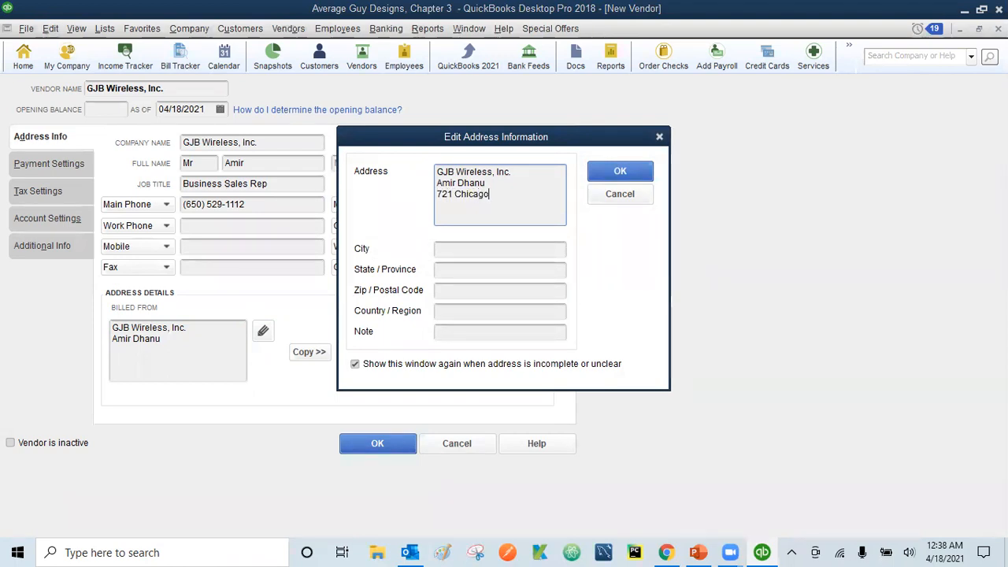
pyautogui.click(491, 248)
pyautogui.write('Bayshore')
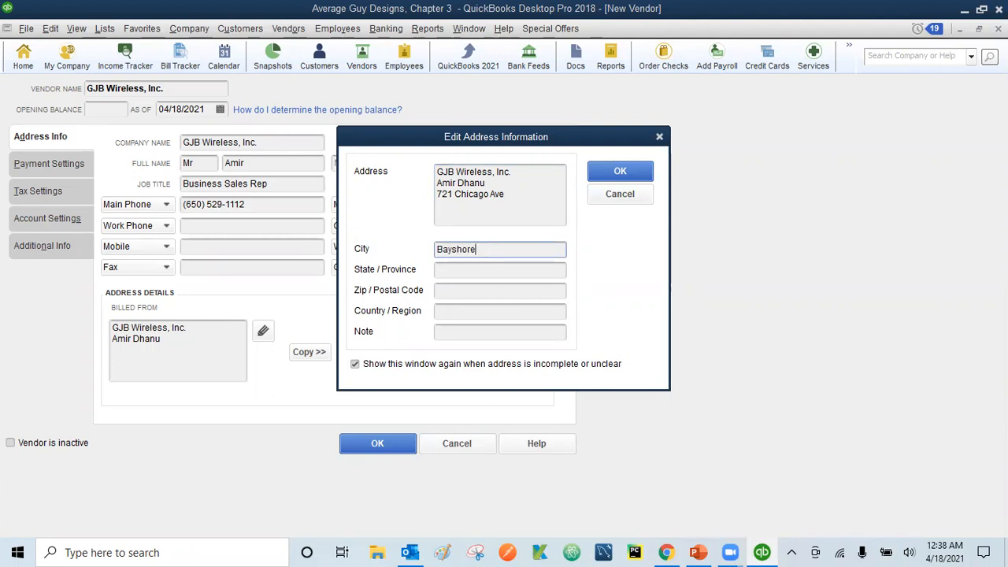
pyautogui.click(483, 272)
pyautogui.write('CA')
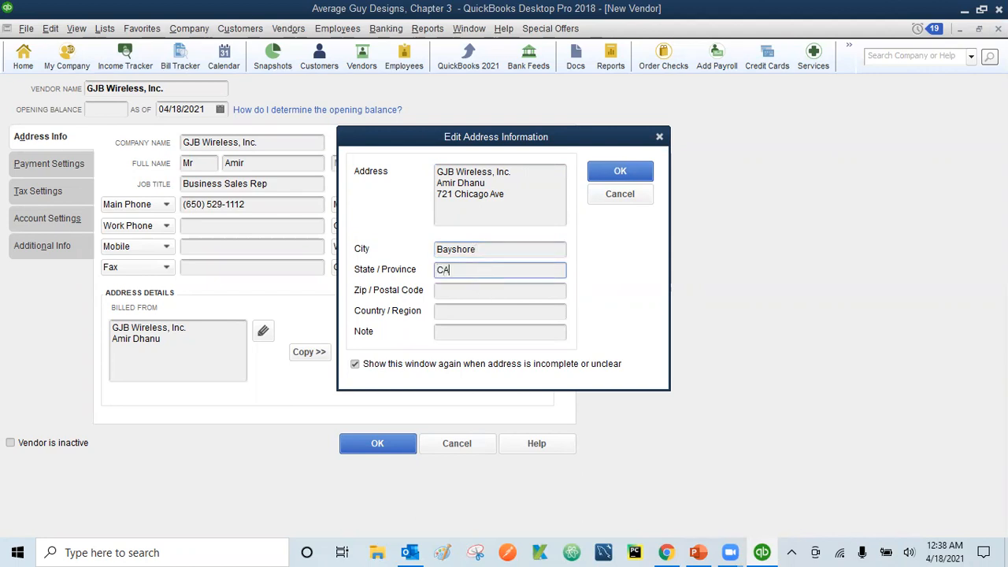
pyautogui.click(470, 293)
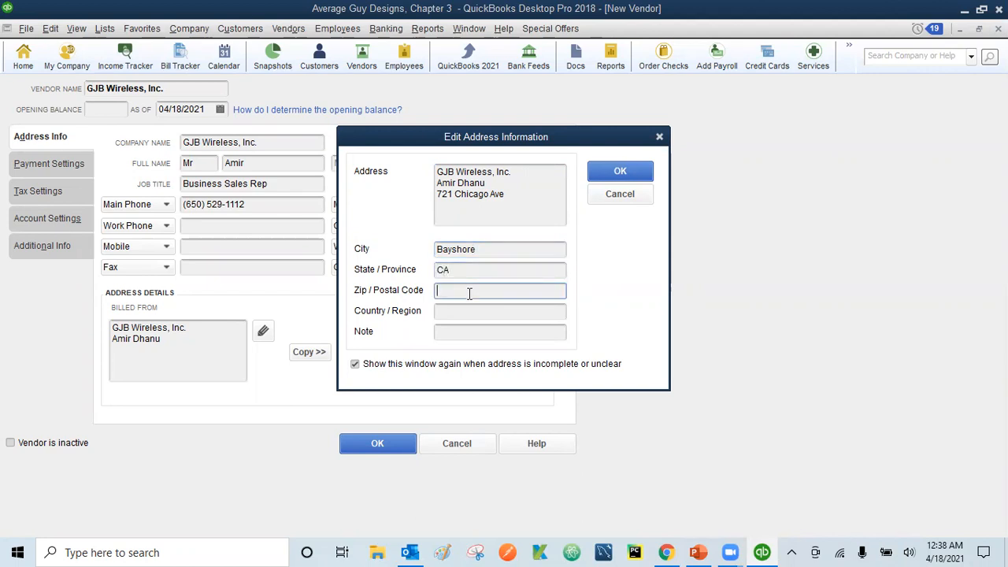
pyautogui.write('91547')
pyautogui.click(621, 170)
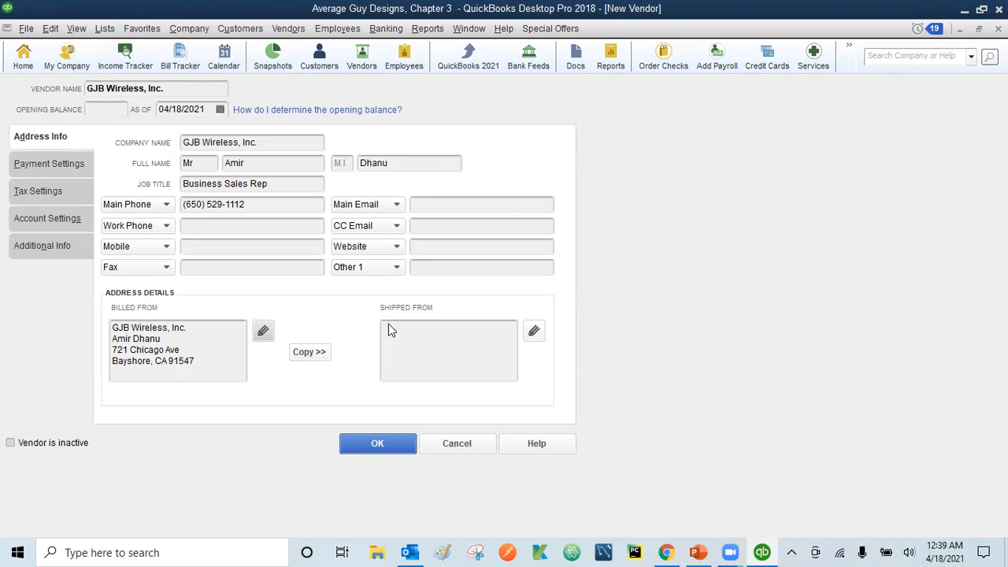
pyautogui.click(312, 356)
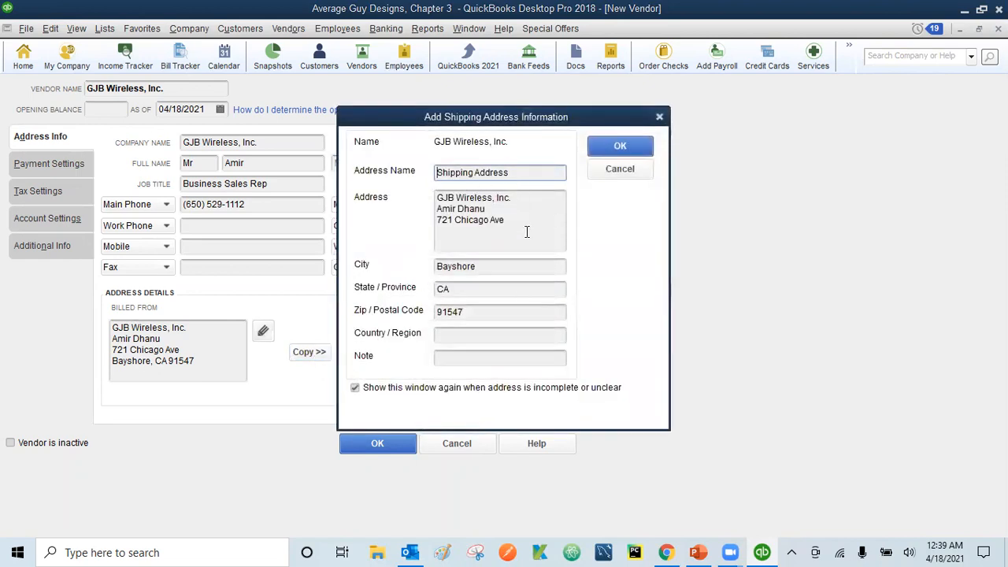
# Accept the copied billing address as the shipped-from address
pyautogui.click(628, 146)
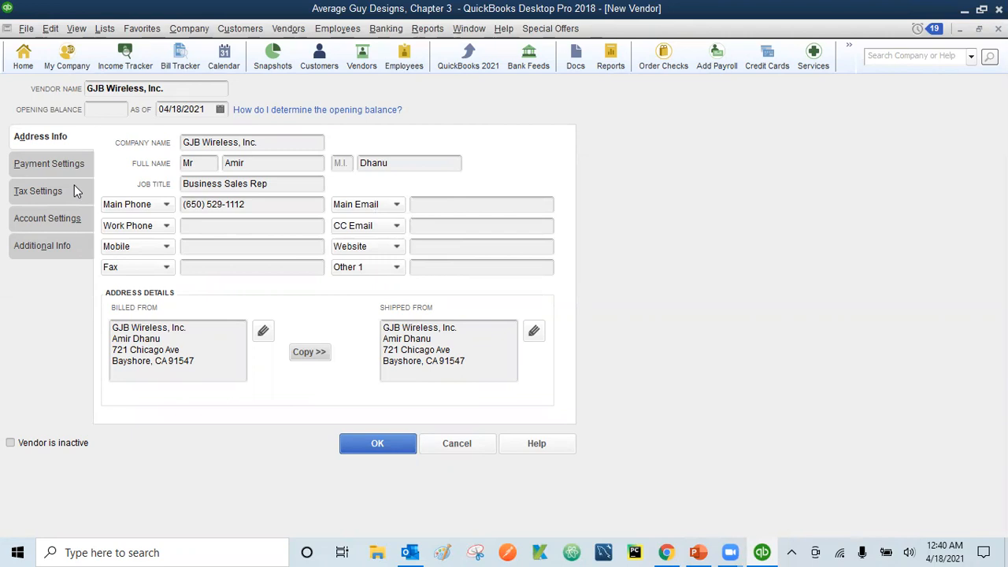
# On Payment Settings, enter the vendor's account number and open the payment terms list
pyautogui.click(45, 165)
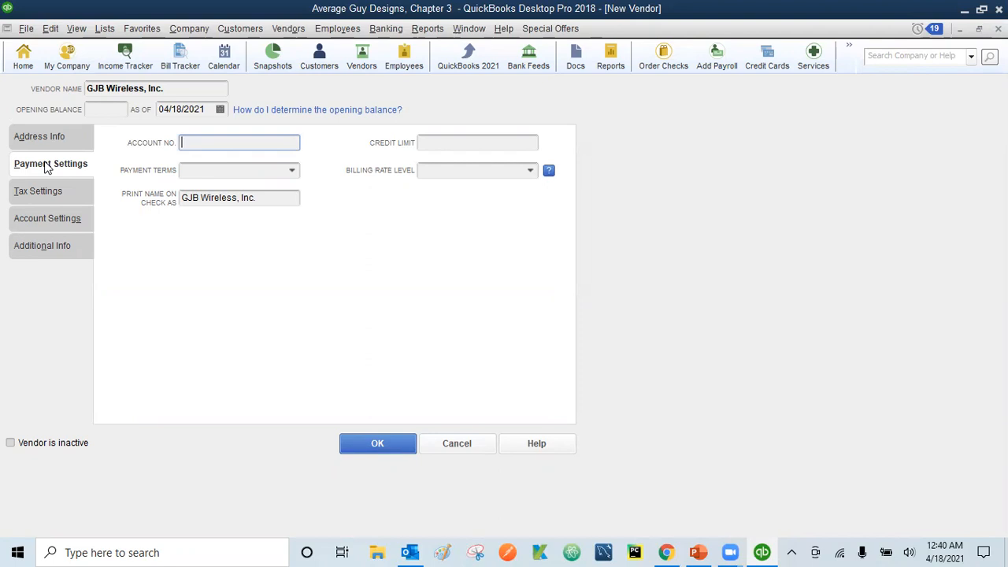
pyautogui.write('E31W006')
pyautogui.click(293, 175)
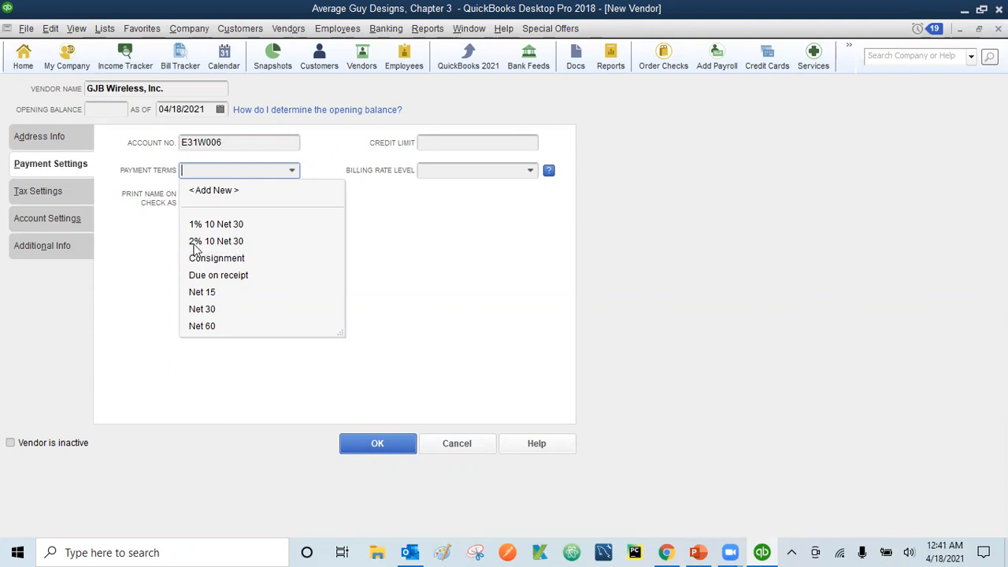
# Define a new payment term: 5% discount within 10 days, net due in 30
pyautogui.click(215, 192)
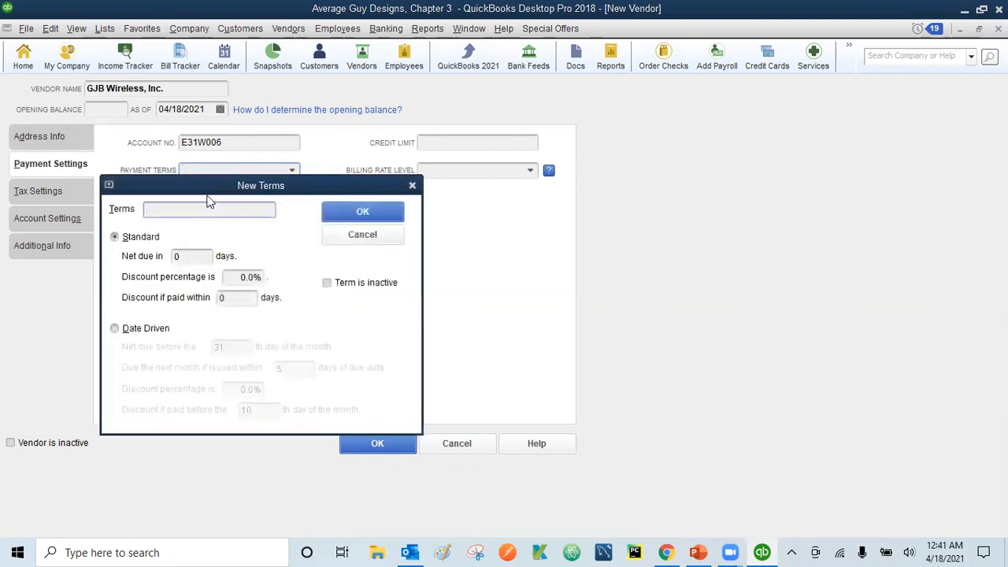
pyautogui.click(177, 257)
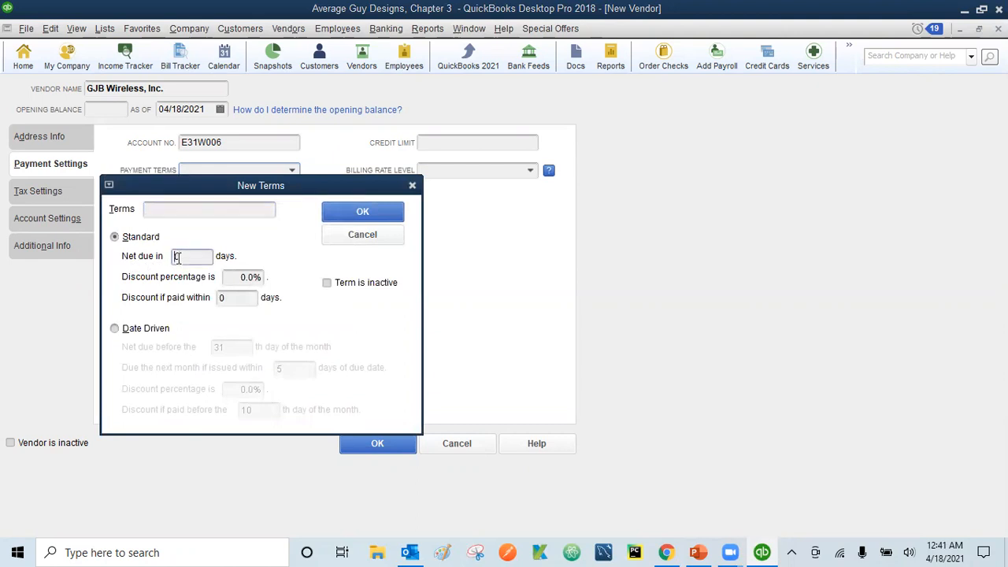
pyautogui.write('30')
pyautogui.click(241, 278)
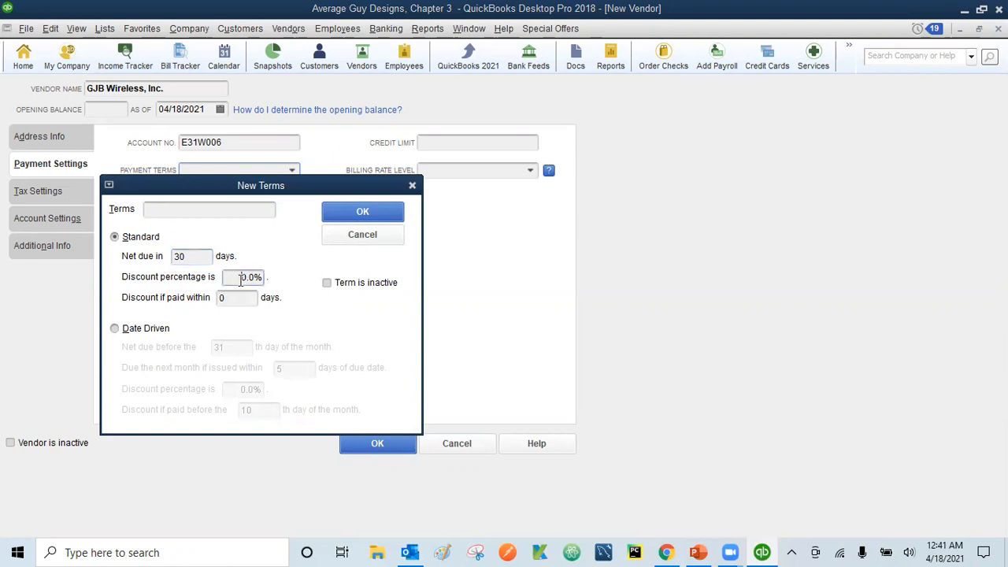
pyautogui.write('1')
pyautogui.click(219, 298)
pyautogui.write('1')
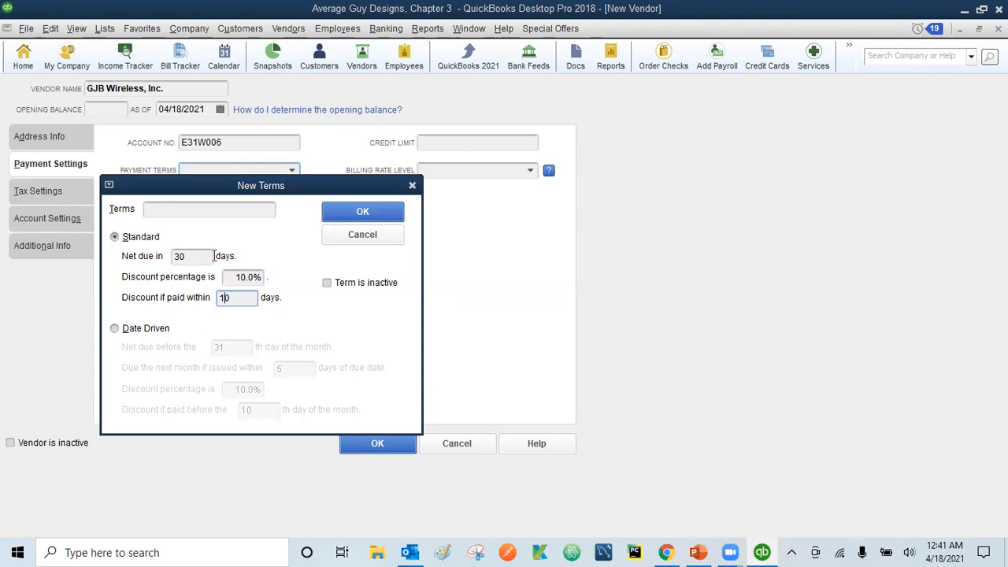
pyautogui.click(245, 276)
pyautogui.press('BackSpace')
pyautogui.press('BackSpace')
pyautogui.write('5')
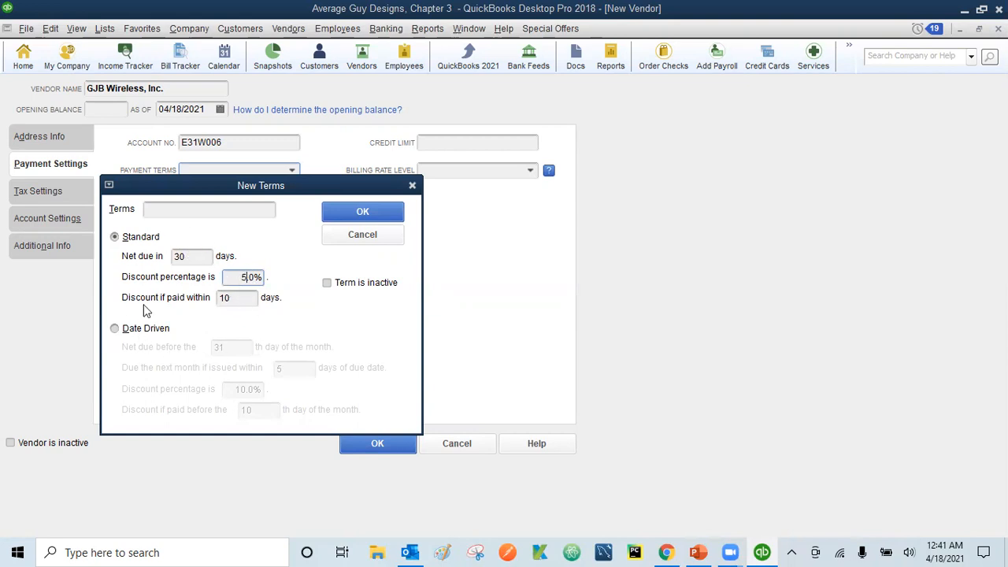
# Name the new payment term '5% 10 Net 30' and save it
pyautogui.click(362, 213)
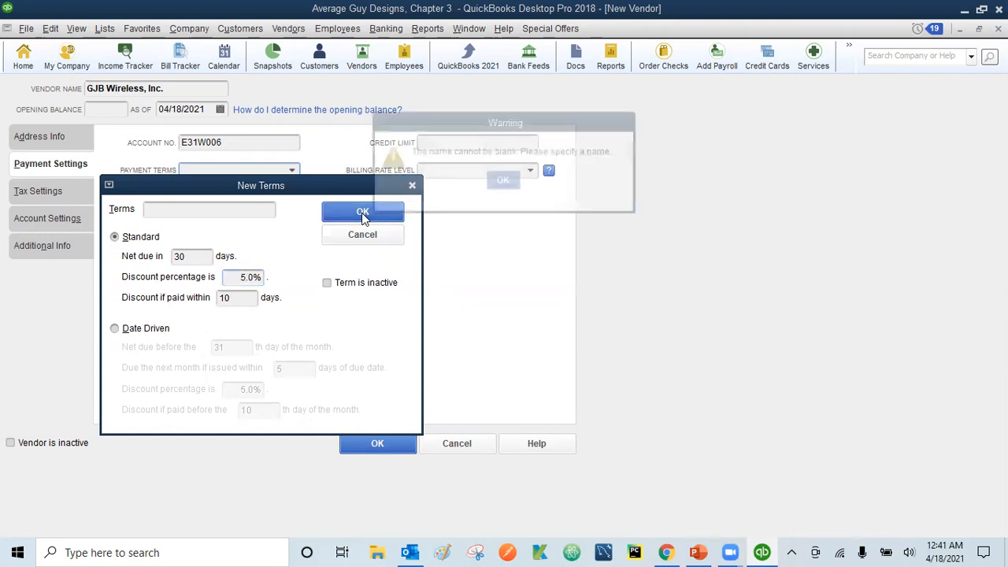
pyautogui.click(504, 181)
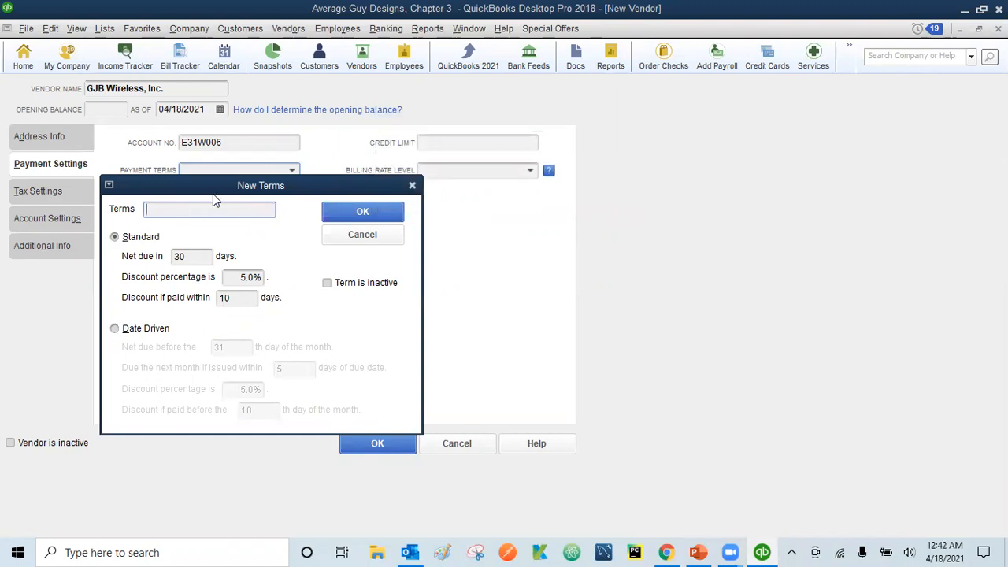
pyautogui.moveTo(377, 173); pyautogui.dragTo(539, 158)
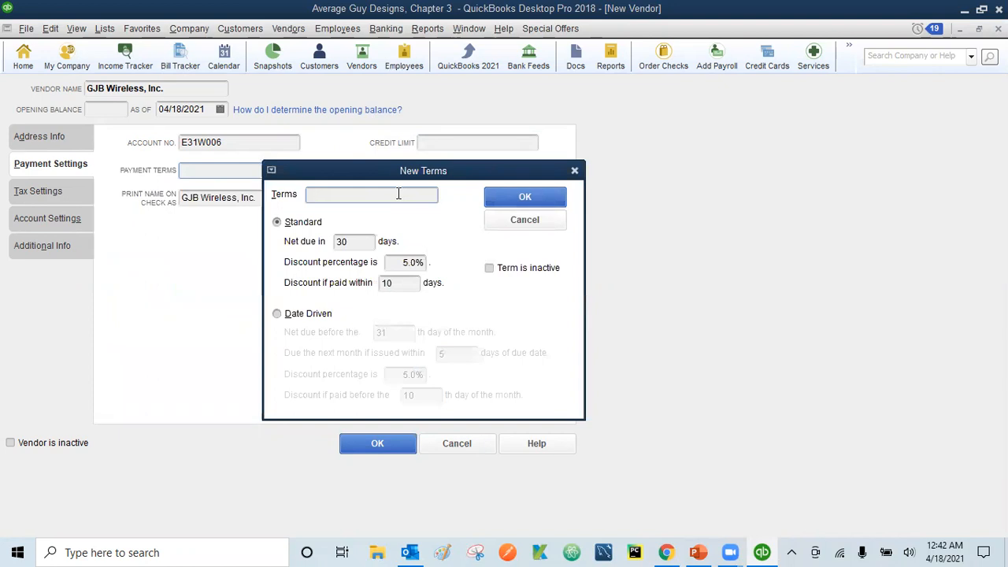
pyautogui.write('5% 10 Net 30')
pyautogui.click(522, 198)
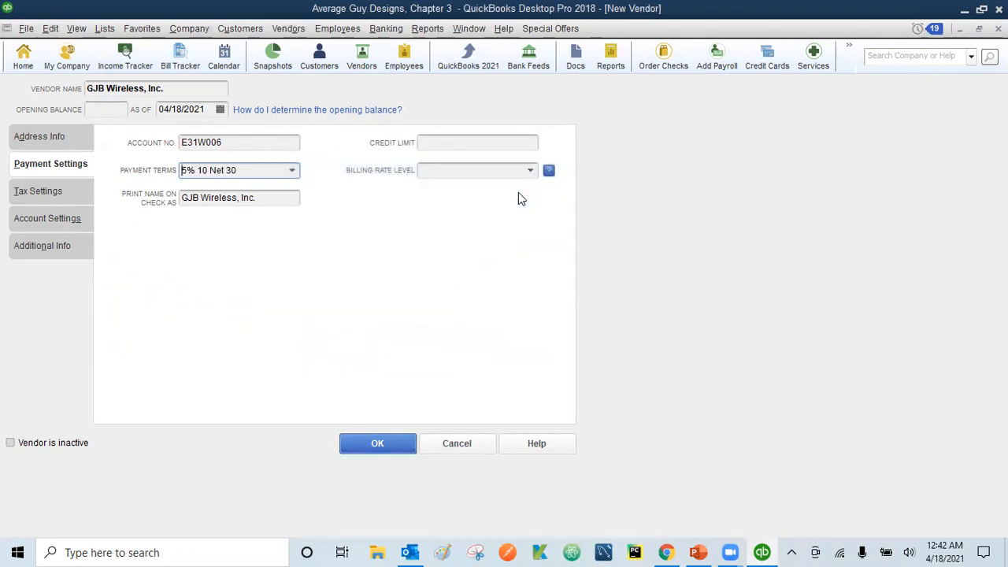
# Choose Net 30 as the vendor's payment terms
pyautogui.click(291, 173)
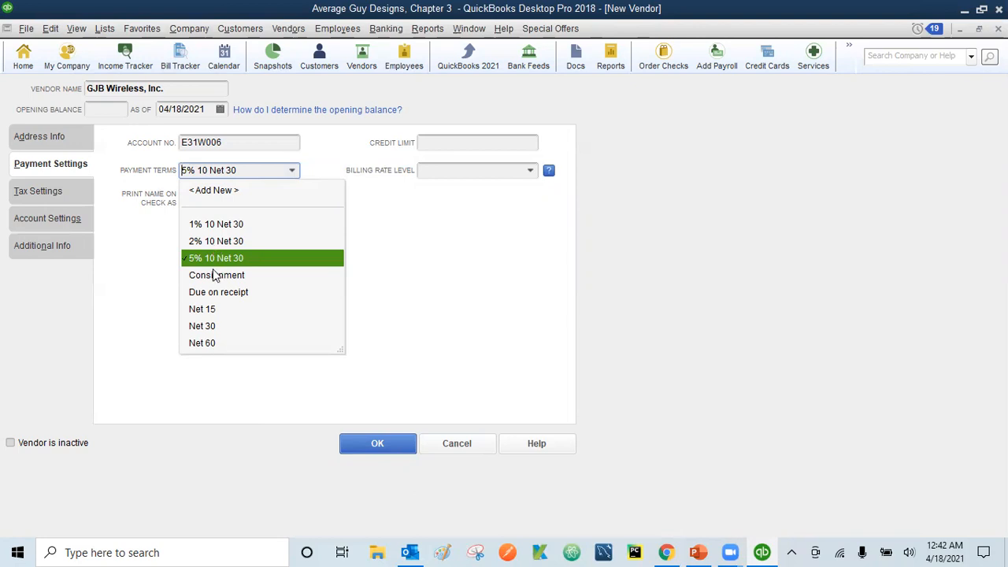
pyautogui.click(204, 329)
pyautogui.click(203, 328)
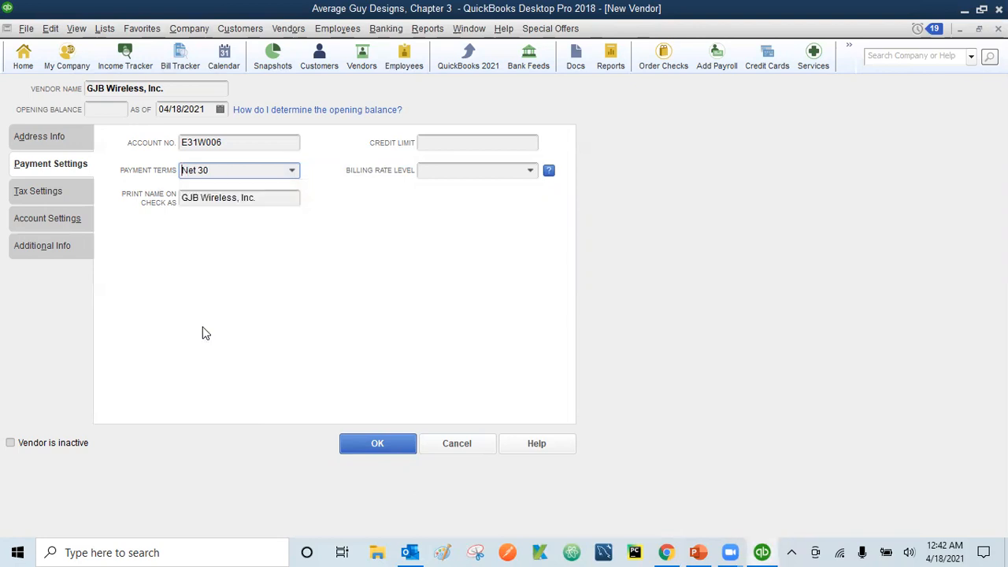
pyautogui.click(24, 197)
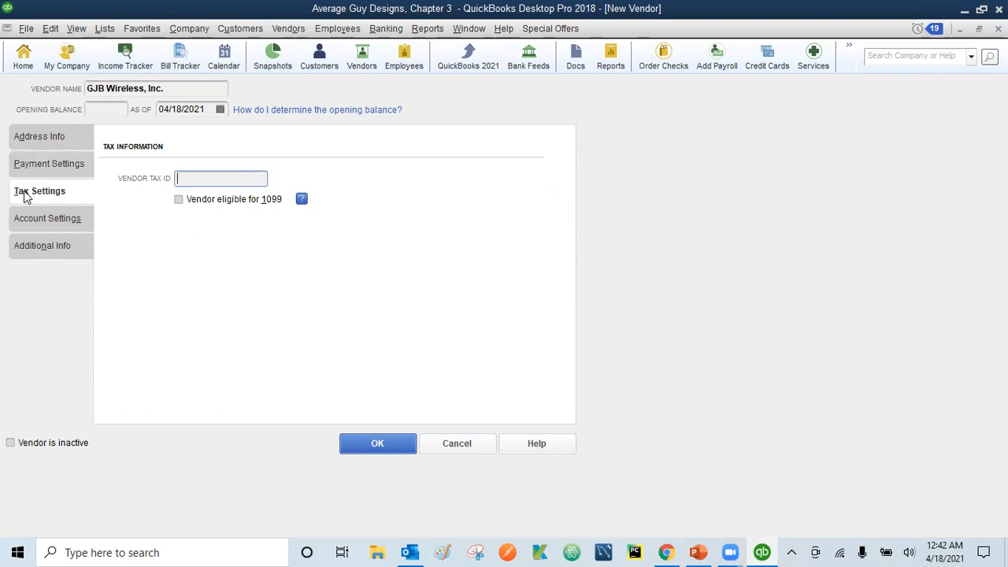
# Set the vendor's bills to prefill the 61700 Computer and Internet Expenses account
pyautogui.click(42, 225)
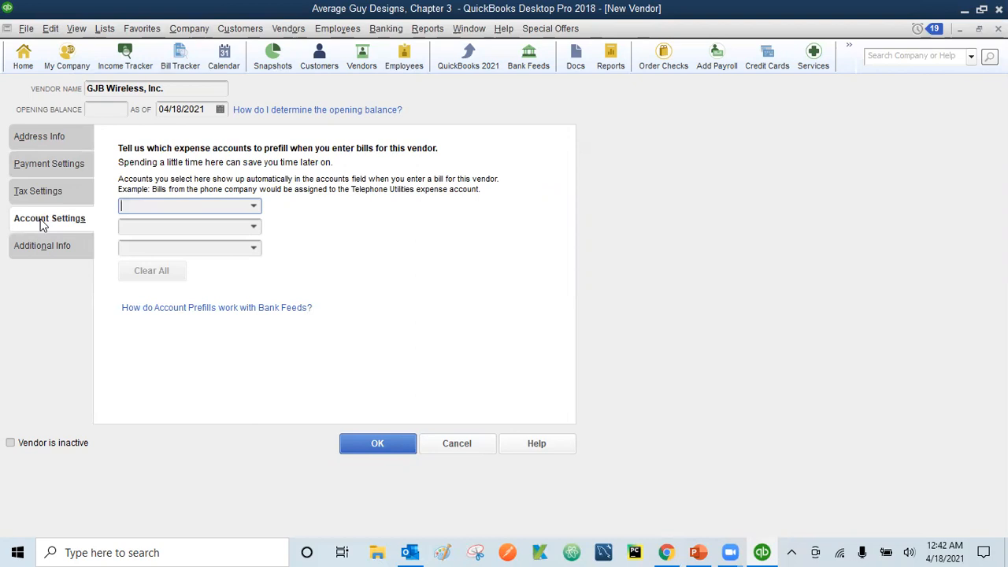
pyautogui.write('Insurance Expense')
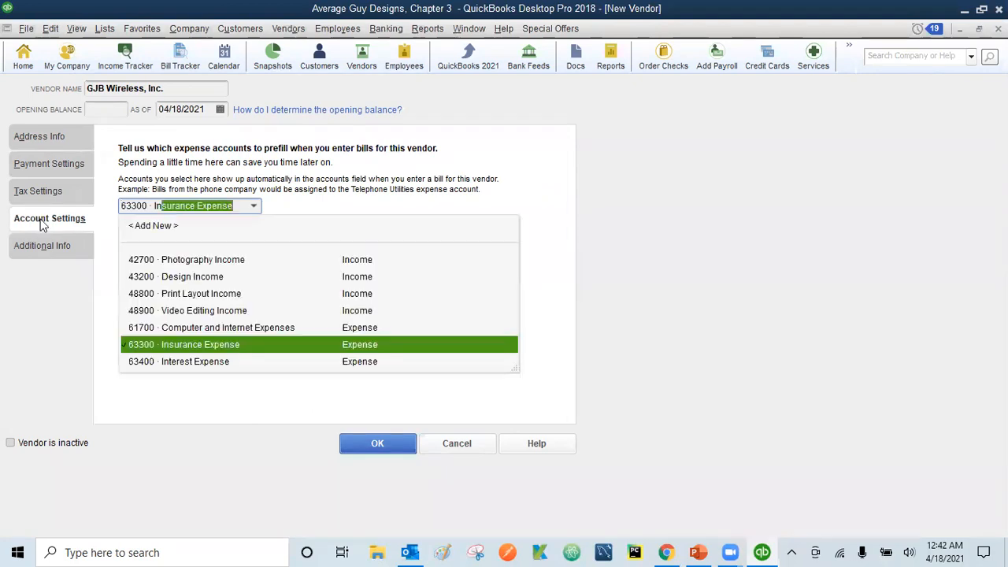
pyautogui.click(206, 329)
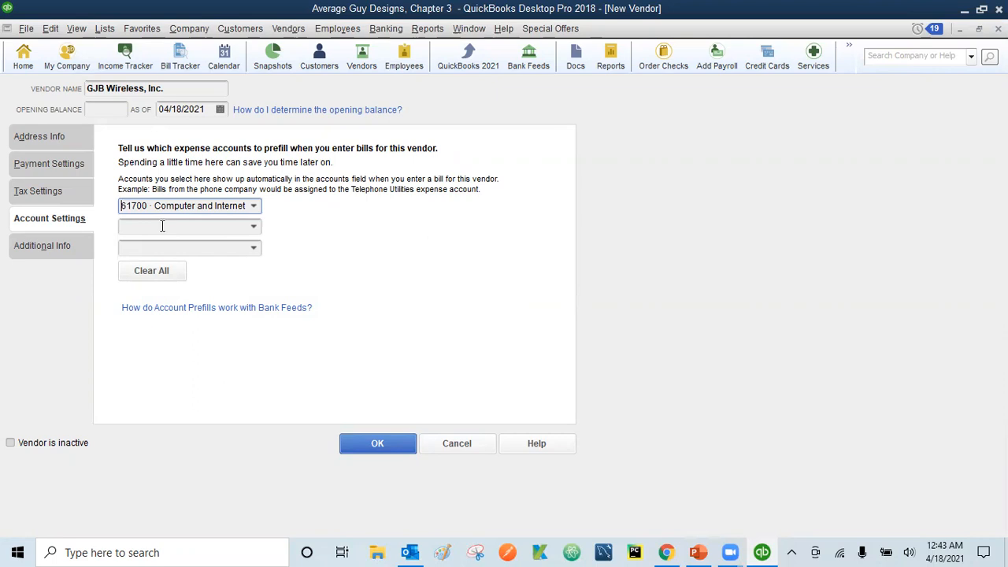
pyautogui.click(30, 248)
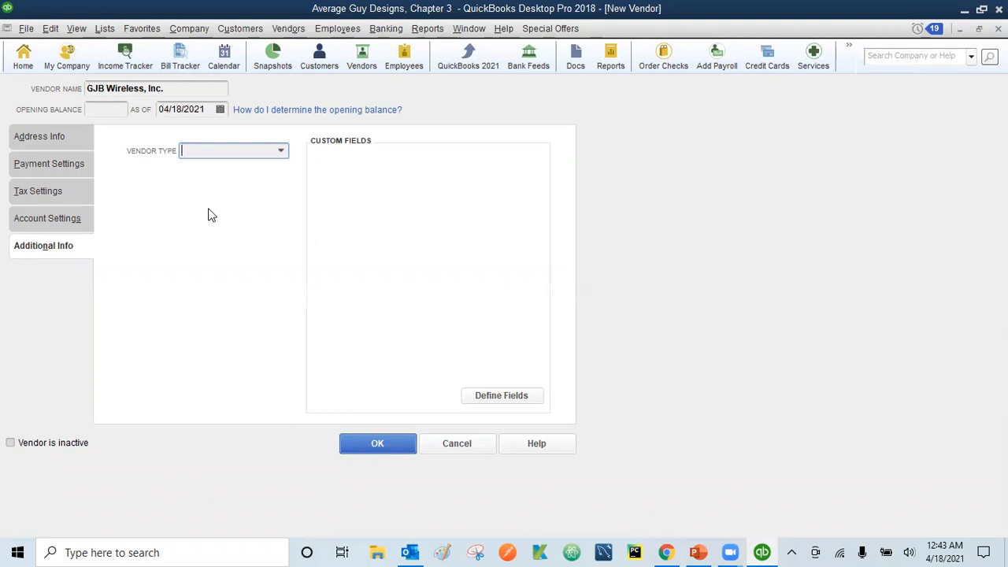
# Set GJB Wireless, Inc.'s vendor type to Service Providers and save the new vendor record
pyautogui.click(281, 152)
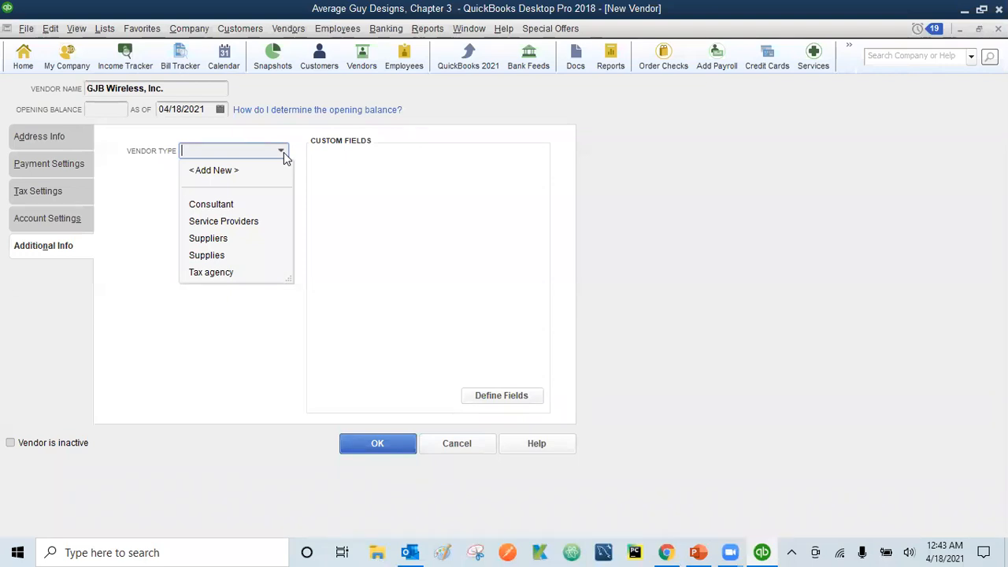
pyautogui.click(234, 224)
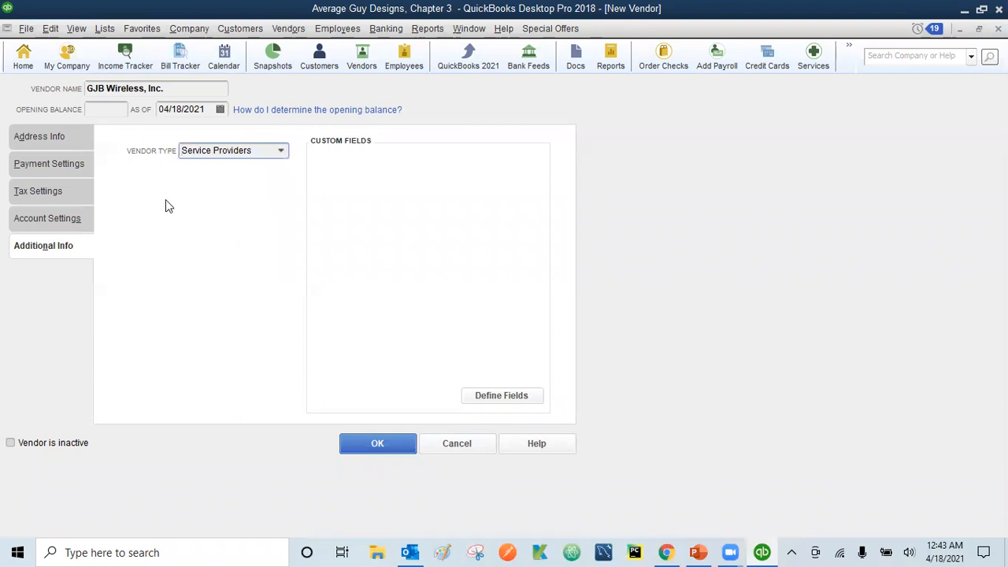
pyautogui.click(49, 140)
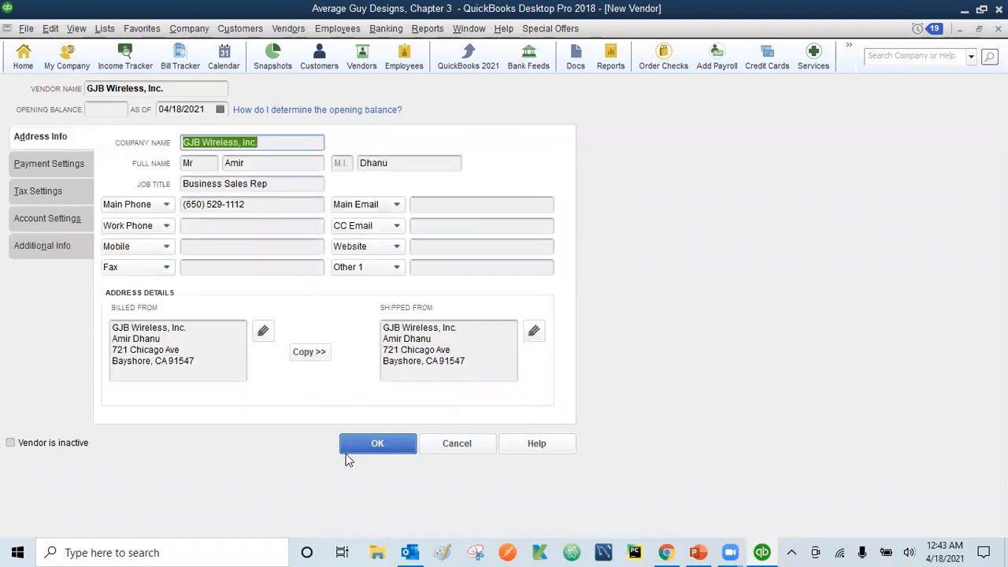
pyautogui.click(387, 447)
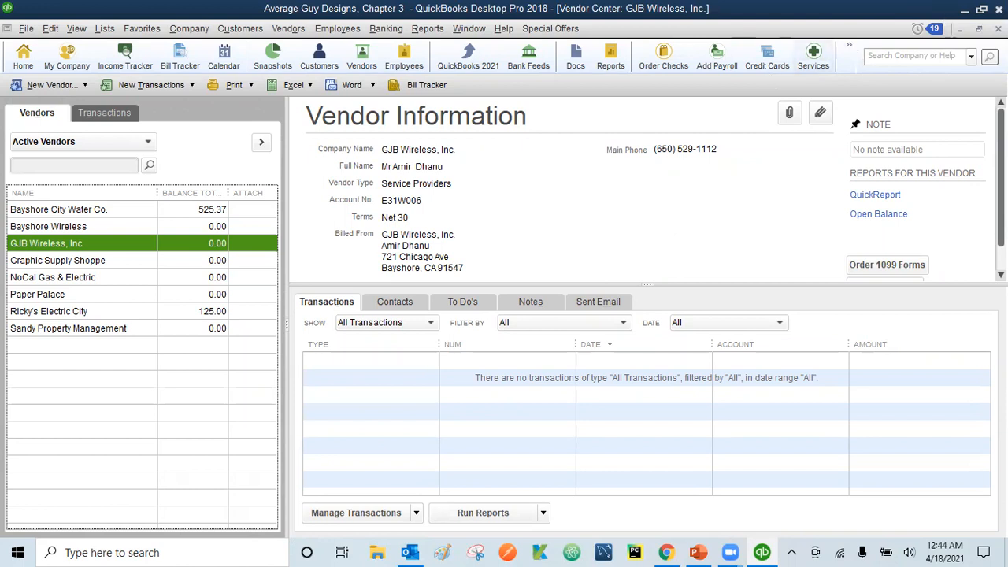
# Close the Vendor Center with Esc to return to the Home page
pyautogui.press('Escape')
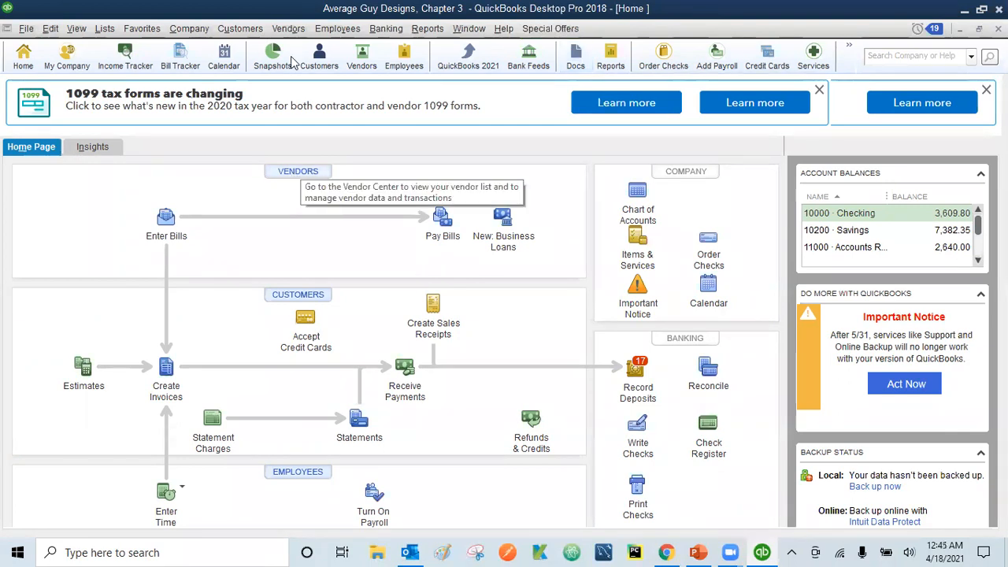
# Reopen the Vendor Center from the Vendors toolbar icon, showing all eight active vendors
pyautogui.click(290, 28)
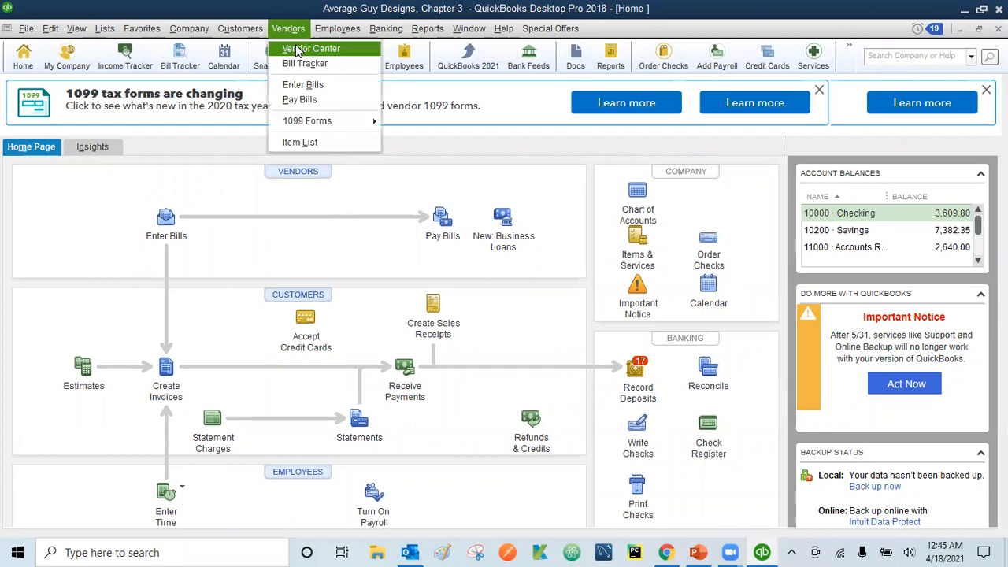
pyautogui.click(404, 84)
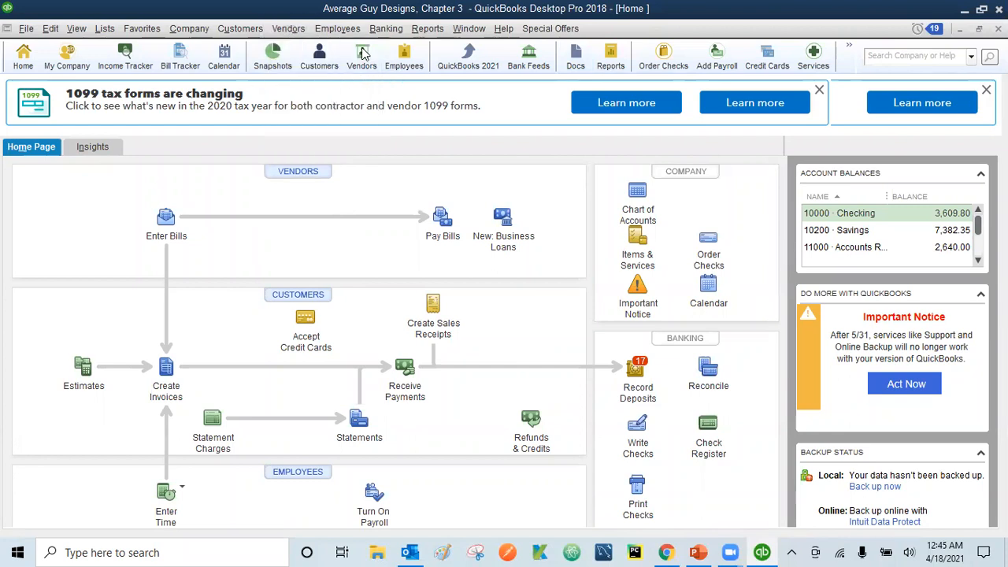
pyautogui.click(363, 57)
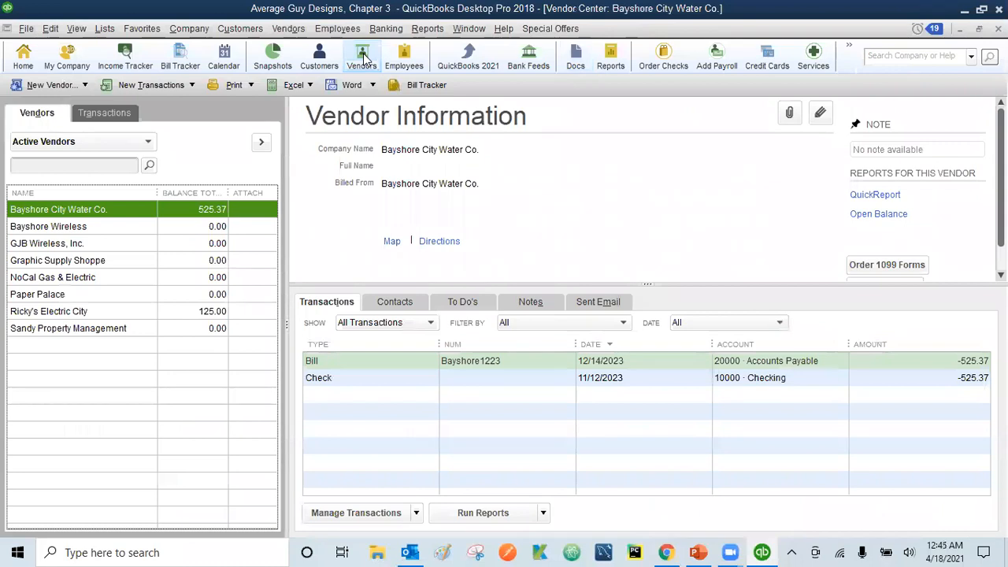
# Select Graphic Supply Shoppe and browse its Edit and right-click menus without choosing a command
pyautogui.click(56, 266)
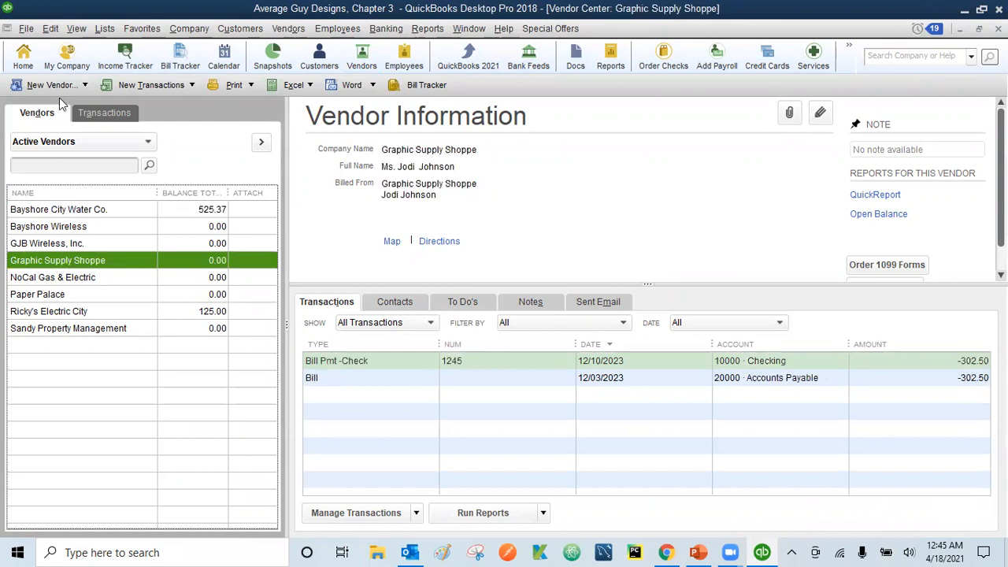
pyautogui.click(50, 30)
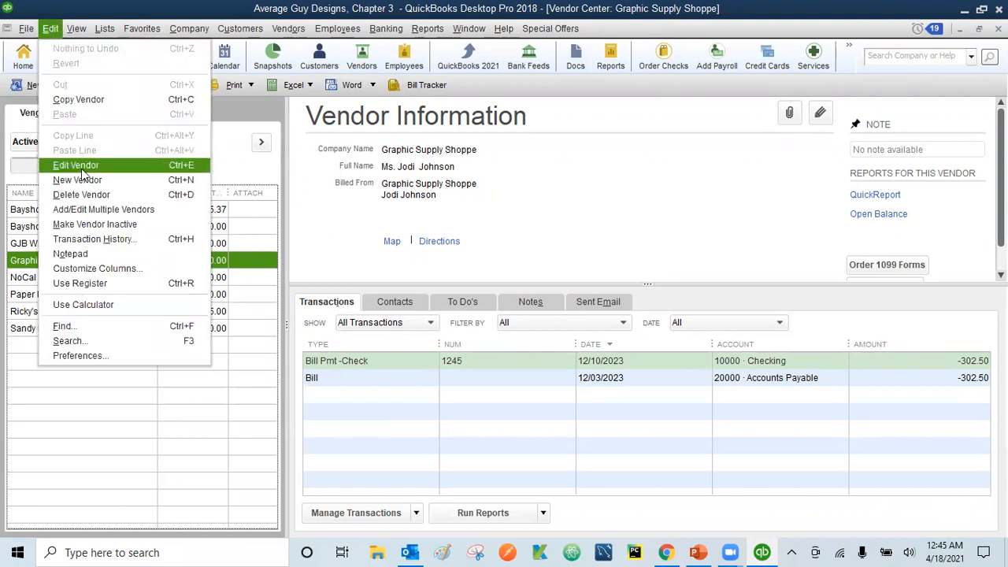
pyautogui.click(21, 266)
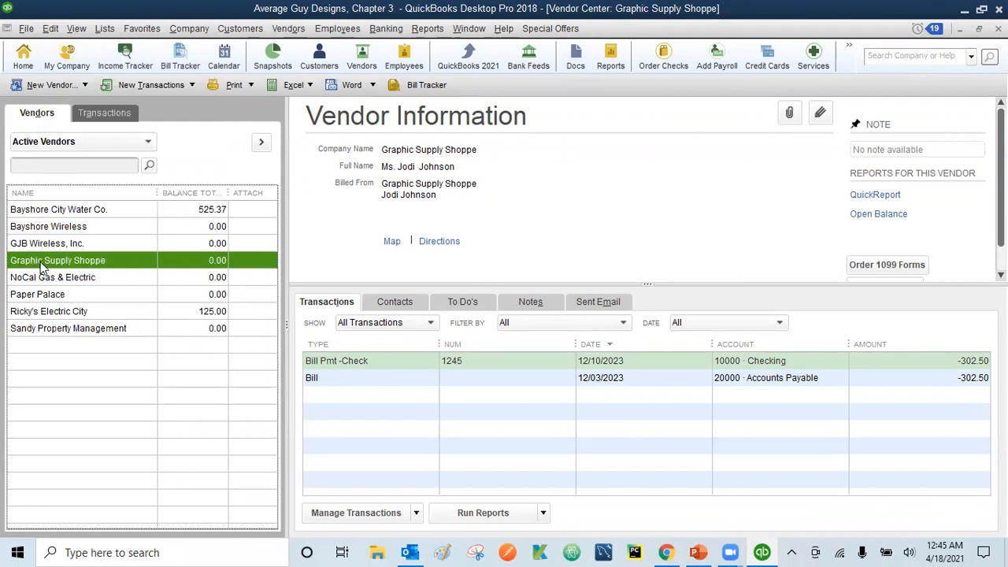
pyautogui.rightClick(41, 267)
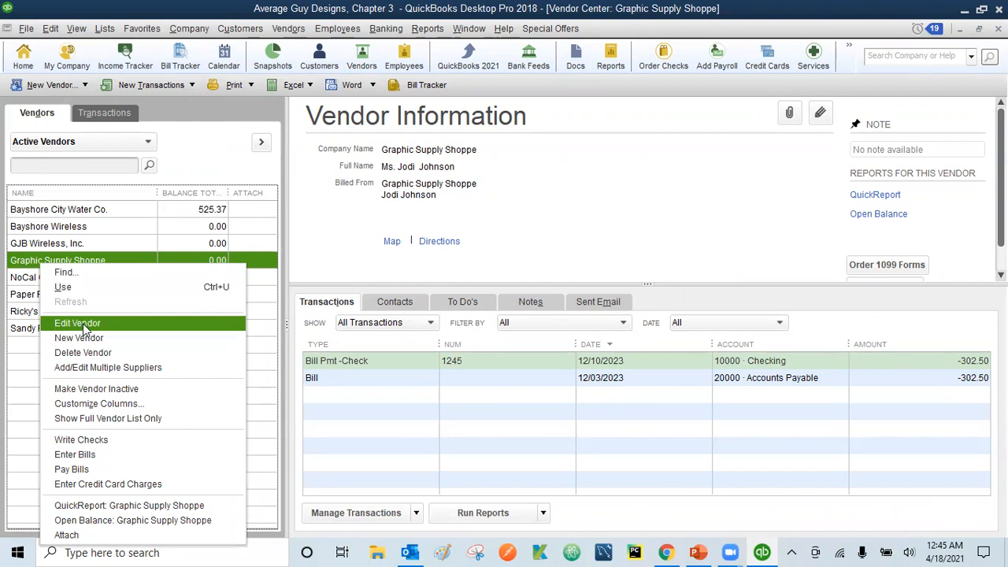
pyautogui.click(21, 267)
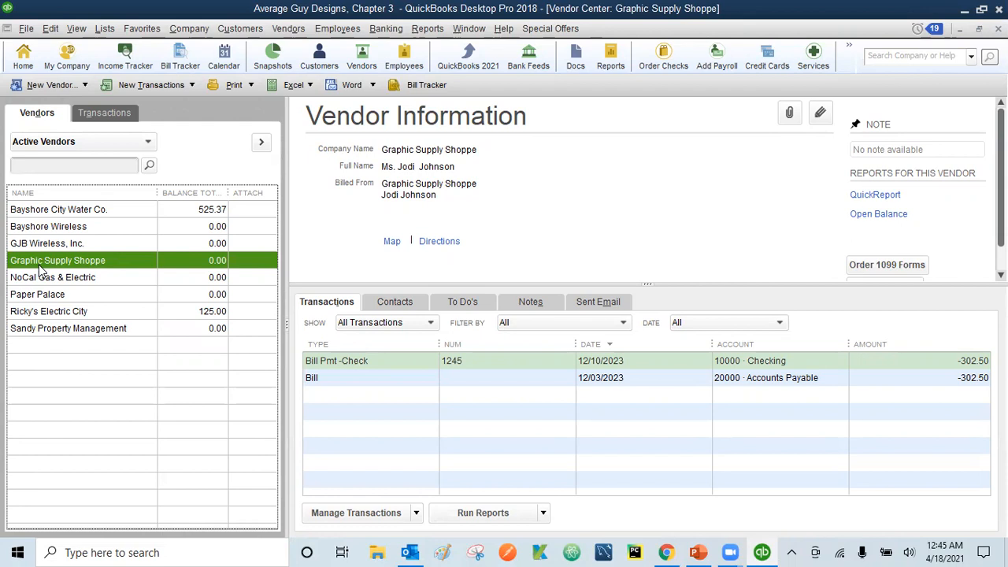
pyautogui.click(52, 28)
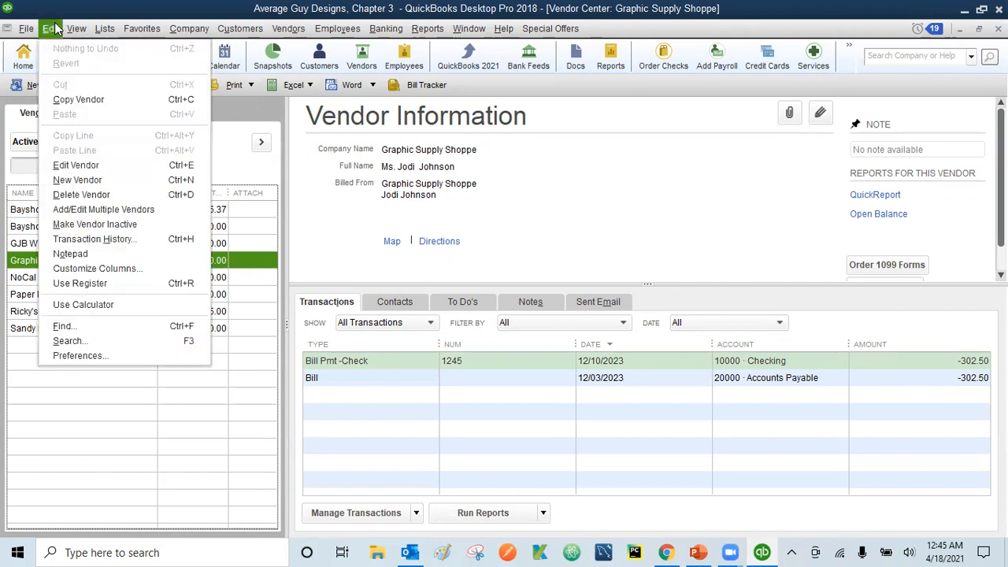
pyautogui.click(19, 266)
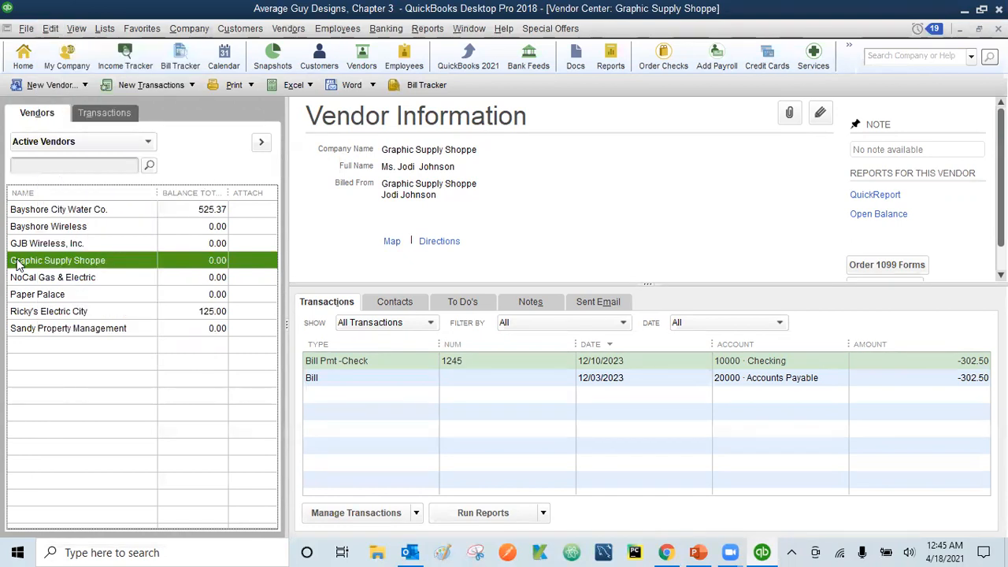
pyautogui.rightClick(19, 266)
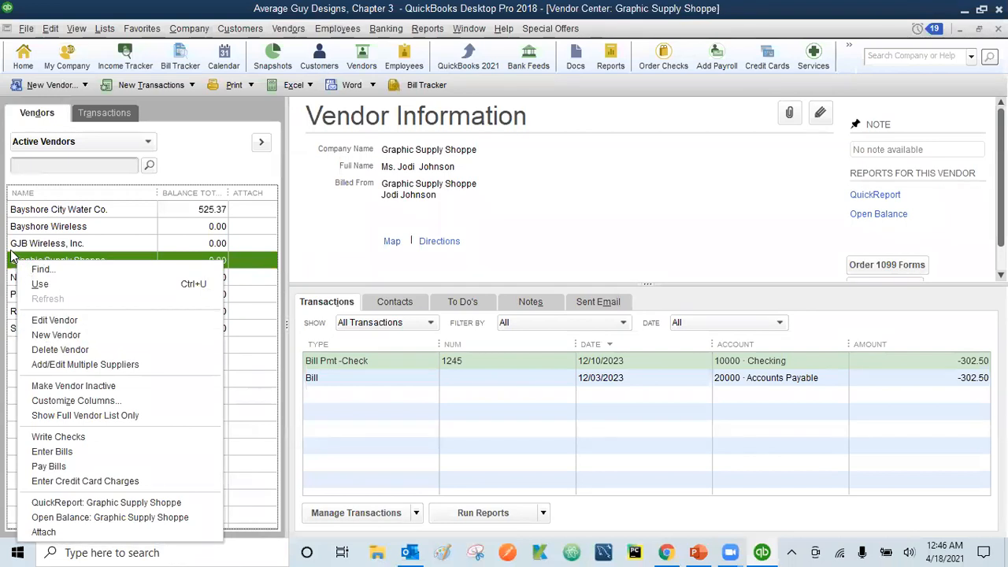
pyautogui.click(11, 249)
# Reselect Graphic Supply Shoppe and open its Edit Vendor record
pyautogui.click(13, 264)
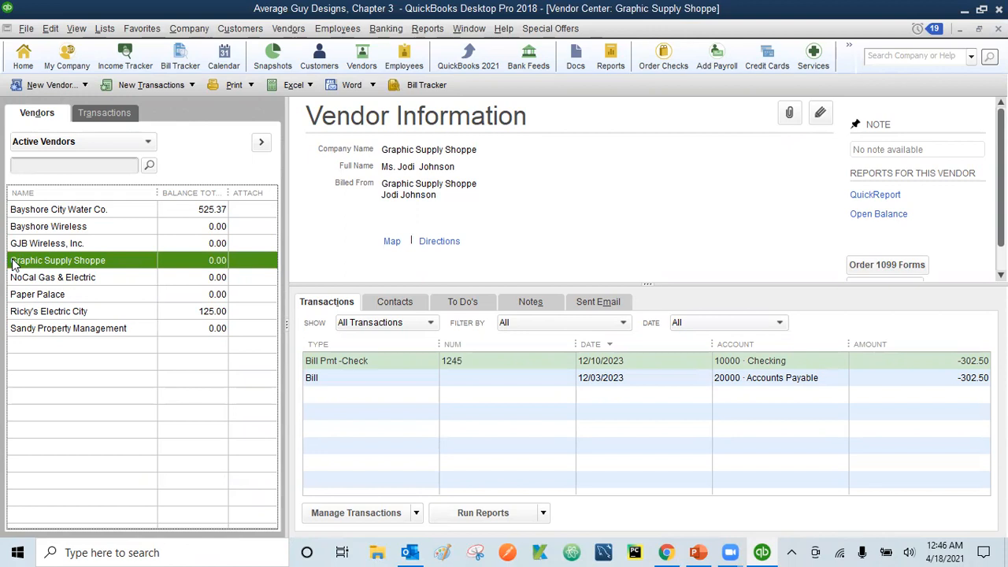
pyautogui.click(50, 29)
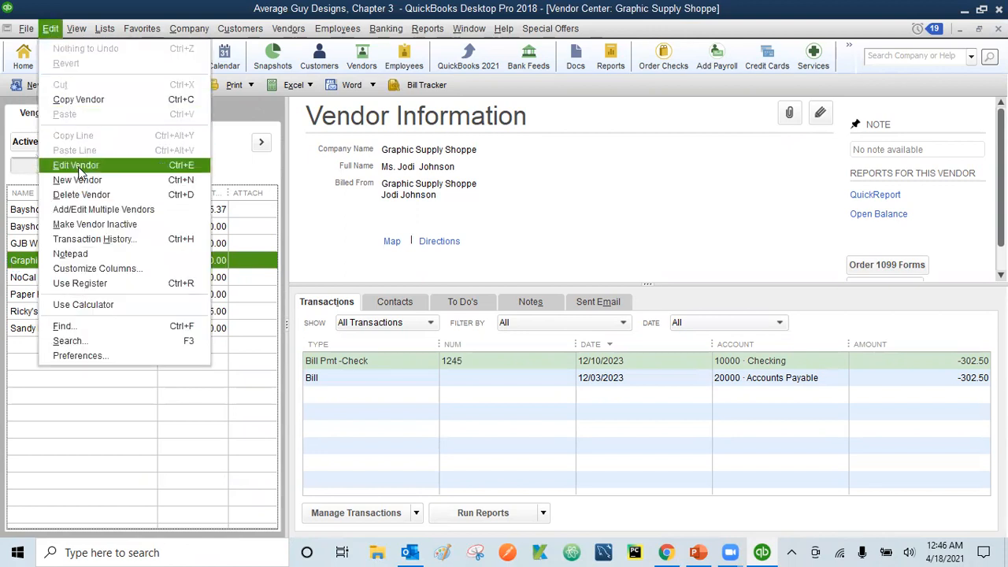
pyautogui.click(22, 262)
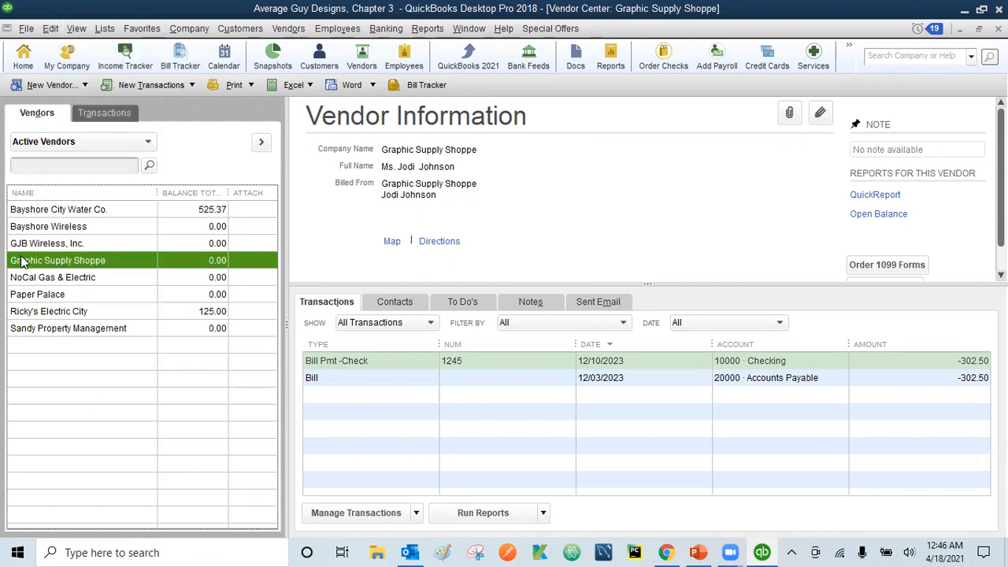
pyautogui.rightClick(22, 262)
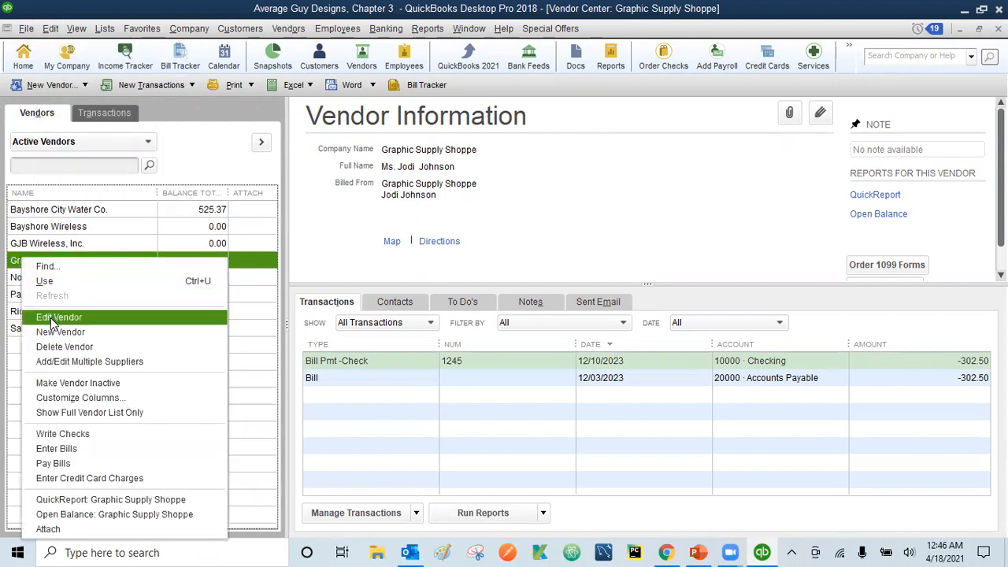
pyautogui.click(12, 265)
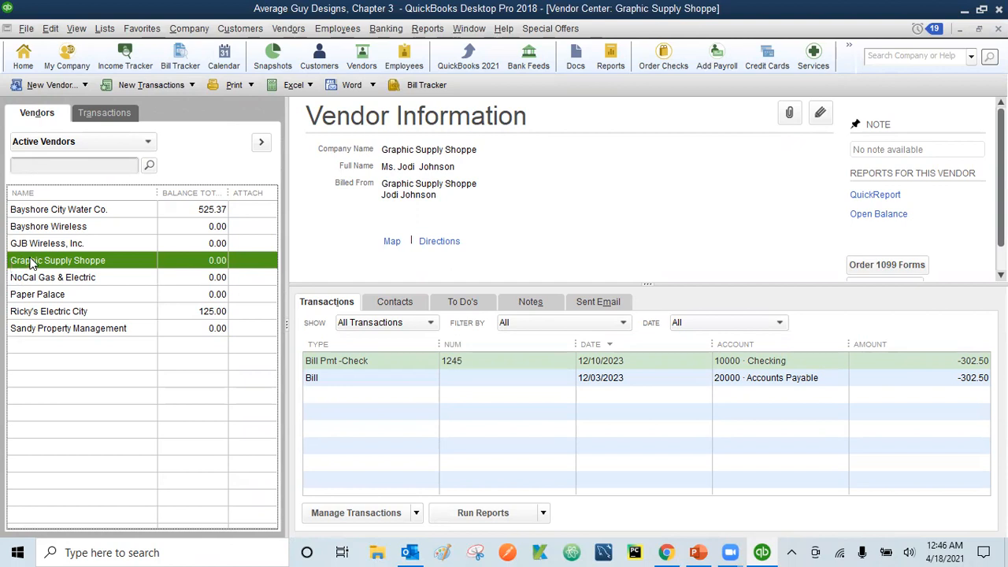
pyautogui.doubleClick(31, 264)
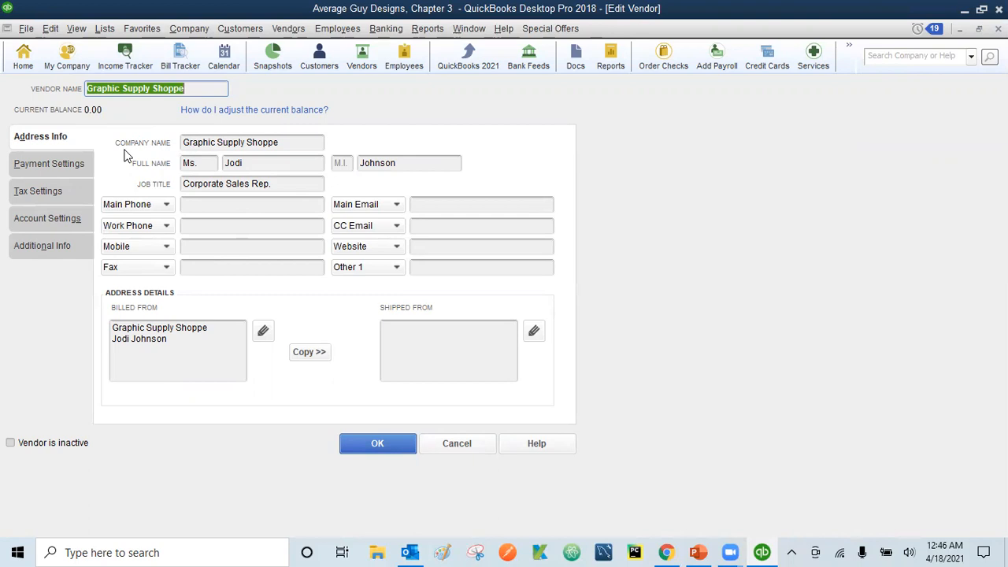
# Enter Graphic Supply Shoppe's main phone number and open the Billed From address editor
pyautogui.click(194, 203)
pyautogui.write('(212)')
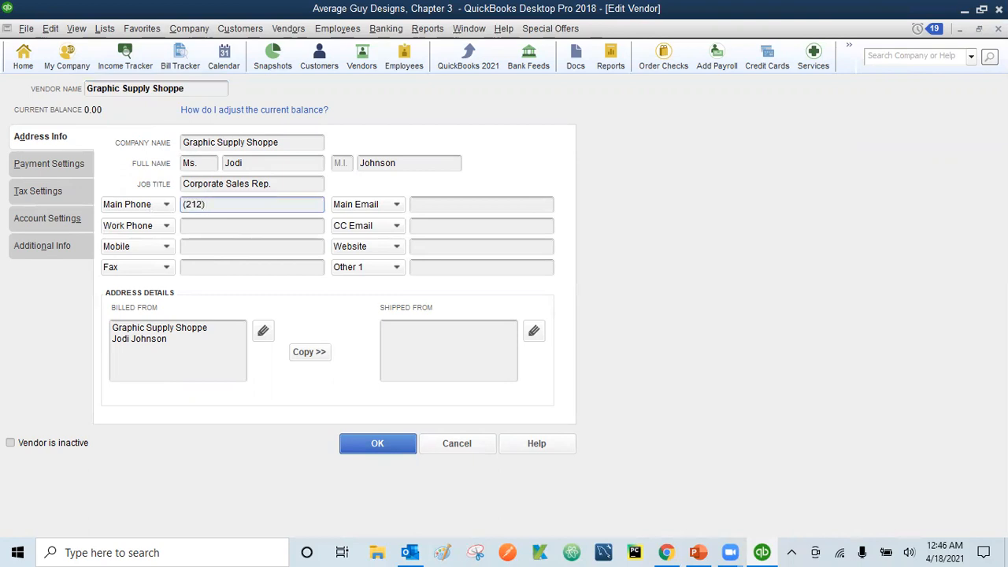
pyautogui.write(' 555-6743')
pyautogui.click(168, 348)
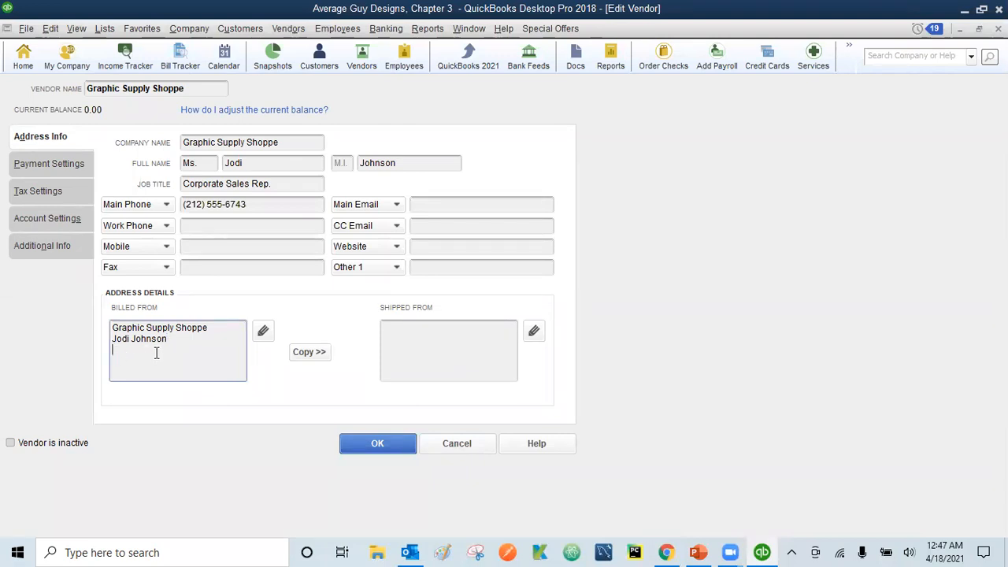
pyautogui.click(263, 334)
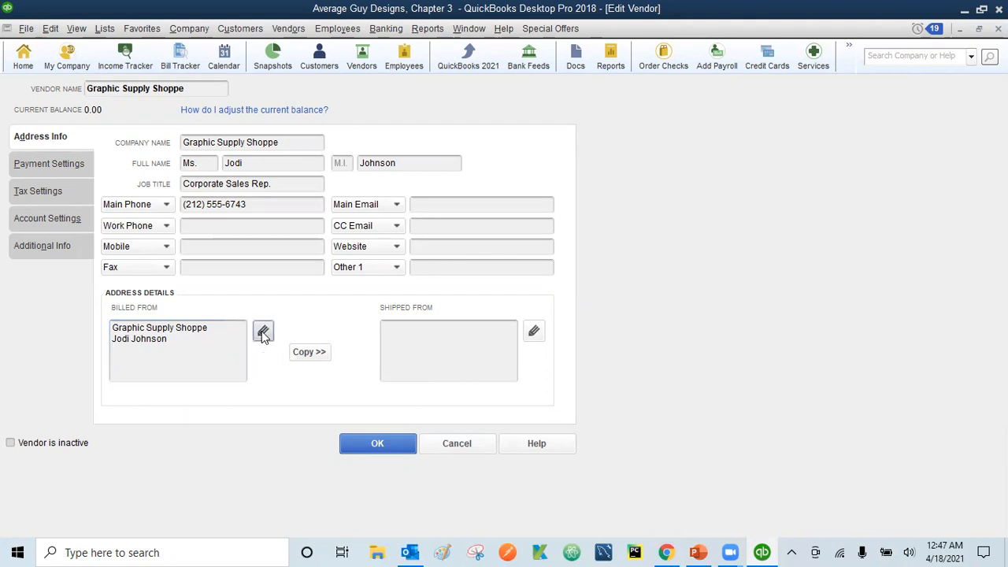
# Add the vendor's street line, city (fixing a typo), state and zip code to the billing address, then confirm
pyautogui.click(463, 201)
pyautogui.press('Return')
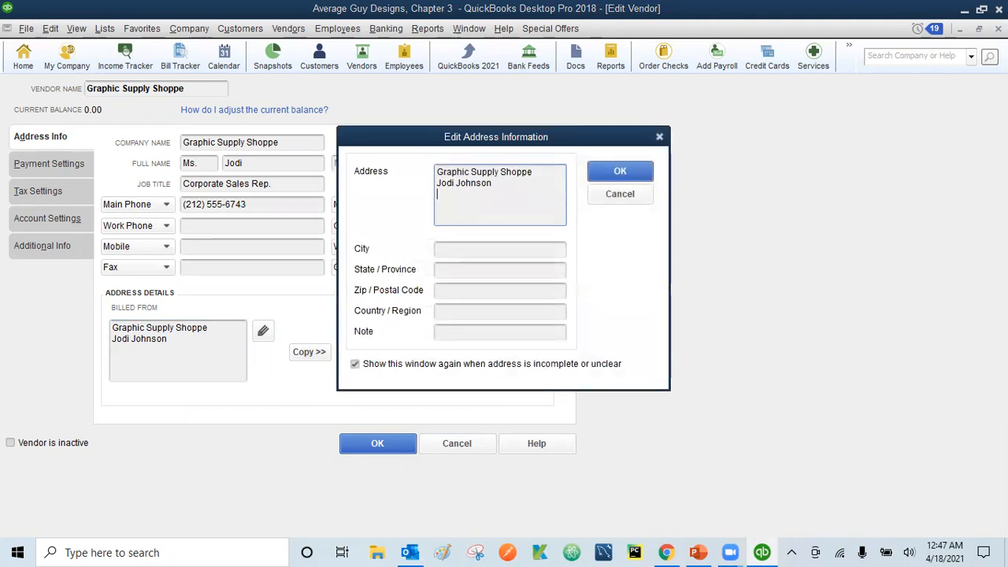
pyautogui.click(468, 249)
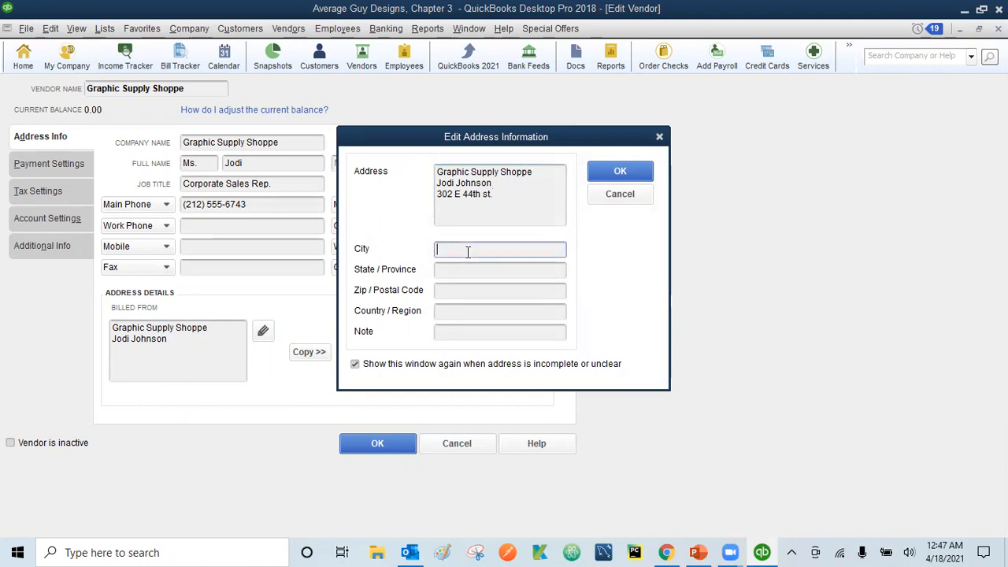
pyautogui.write('New Your')
pyautogui.press('BackSpace')
pyautogui.press('BackSpace')
pyautogui.write('rk')
pyautogui.click(463, 270)
pyautogui.write('NA')
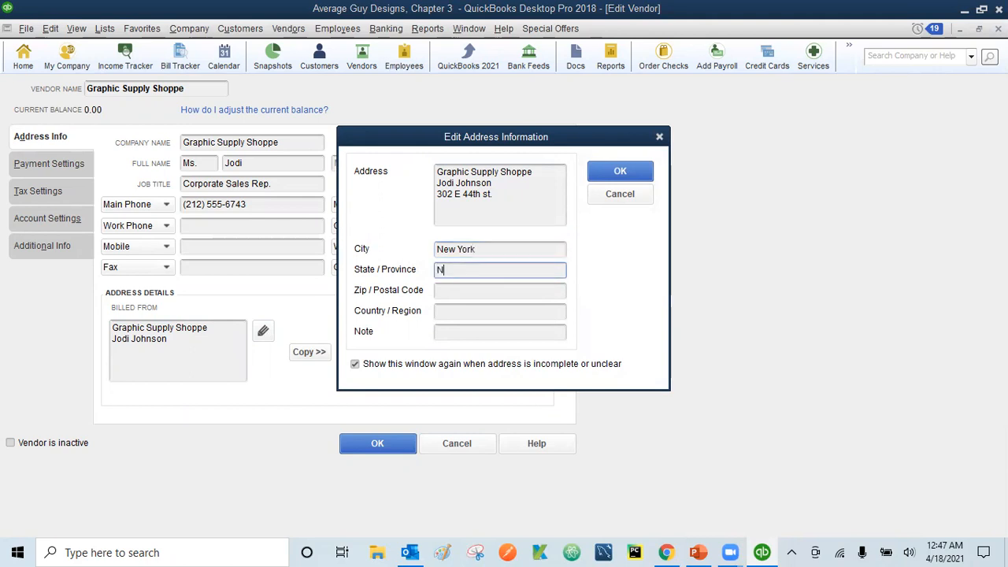
pyautogui.click(459, 291)
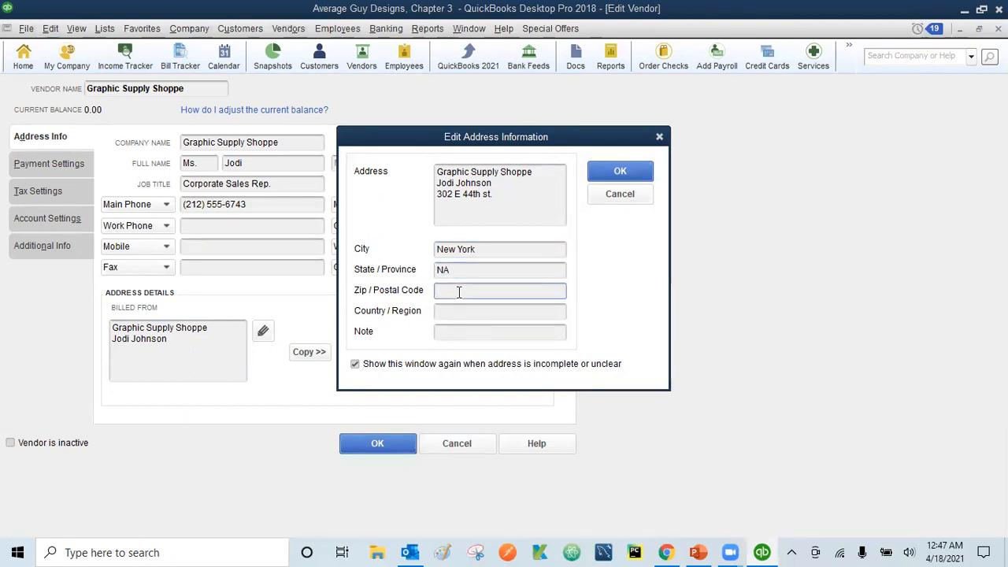
pyautogui.write('10017')
pyautogui.click(611, 172)
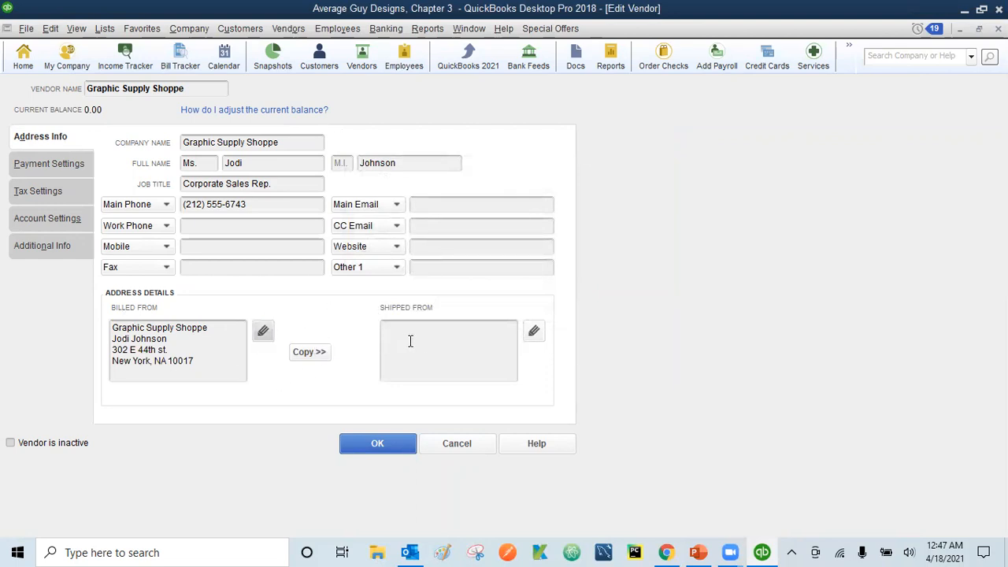
# Copy the billing address into Shipped From, keep it at the replace prompt, and confirm it
pyautogui.click(315, 352)
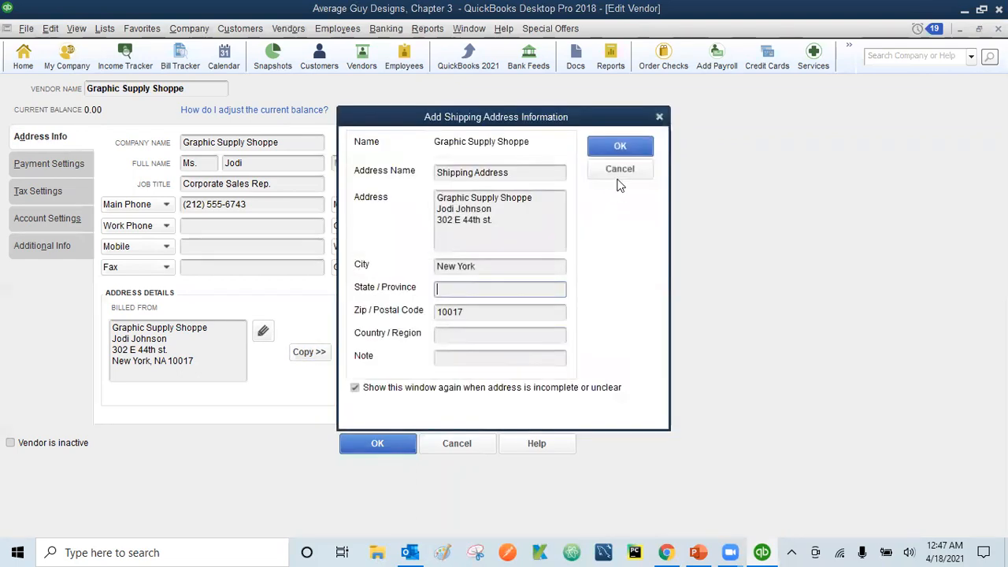
pyautogui.click(619, 148)
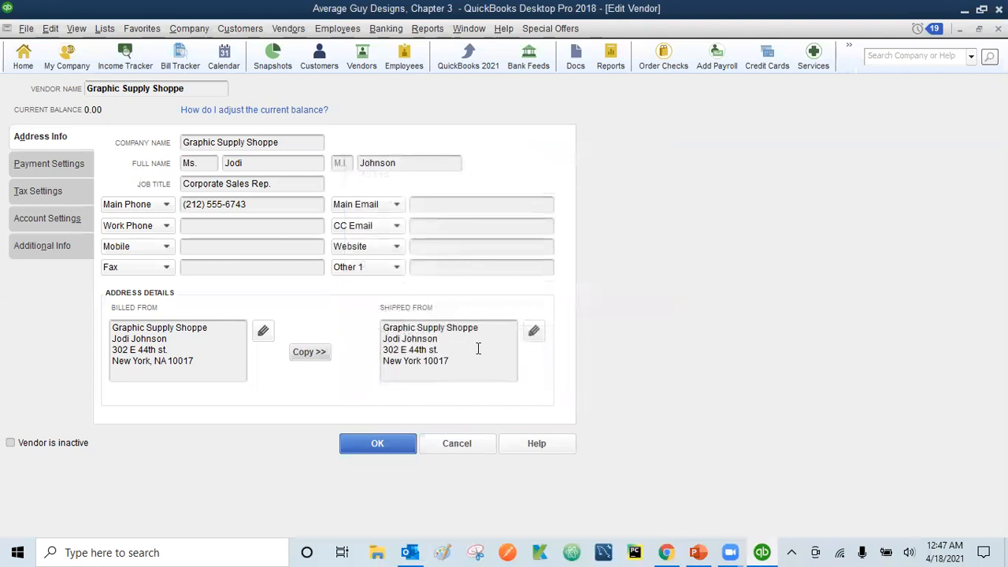
pyautogui.click(316, 354)
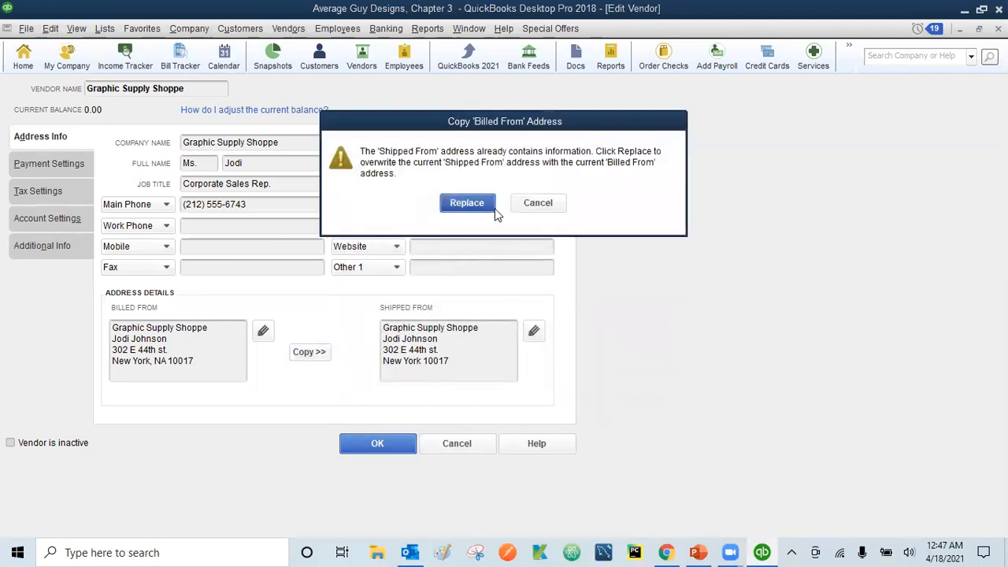
pyautogui.click(538, 203)
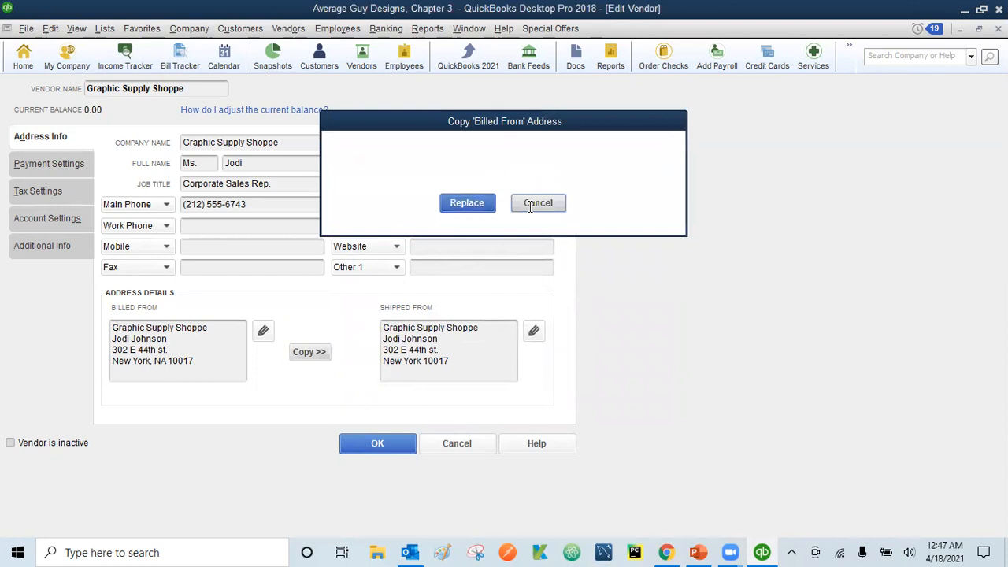
pyautogui.click(534, 332)
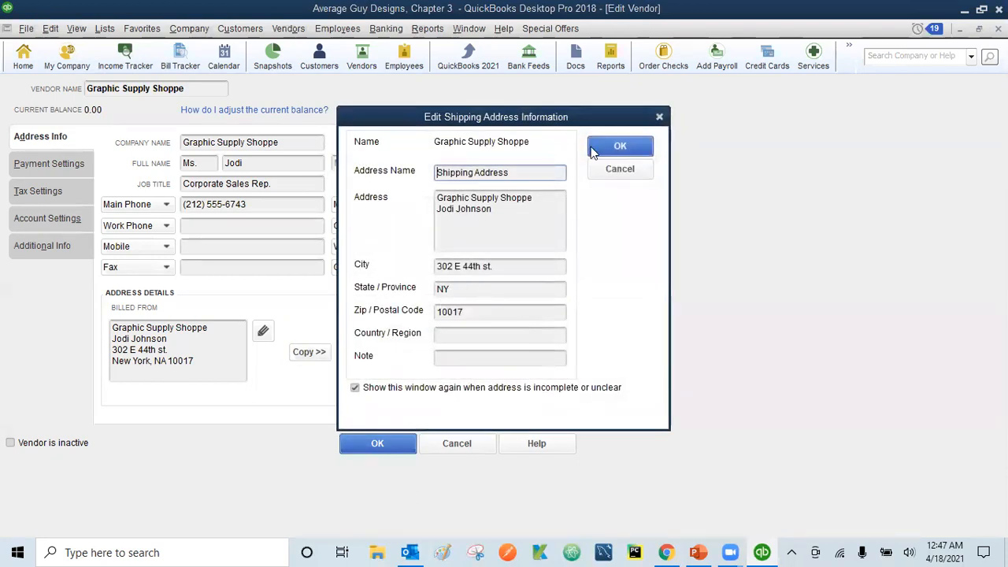
pyautogui.click(620, 146)
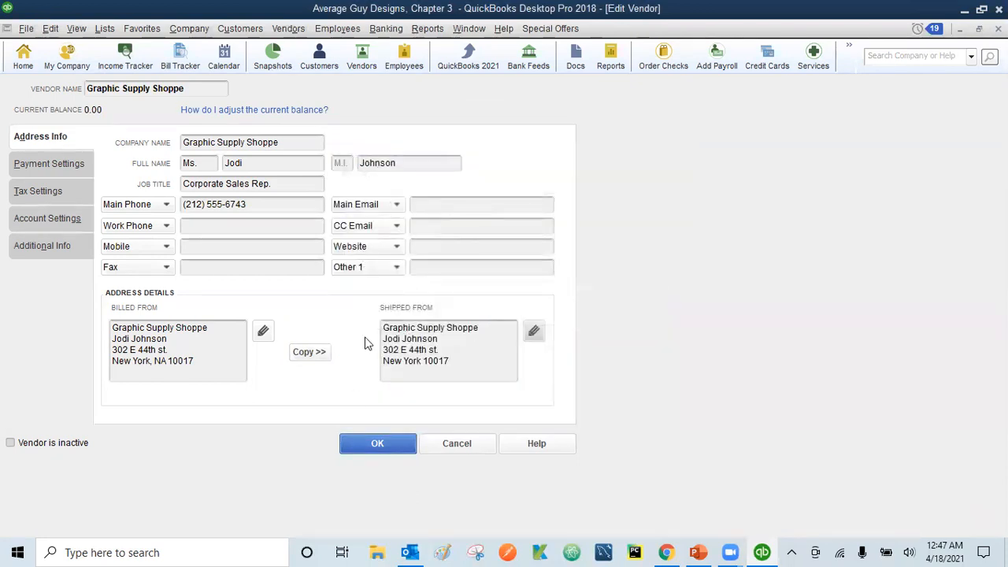
pyautogui.click(47, 165)
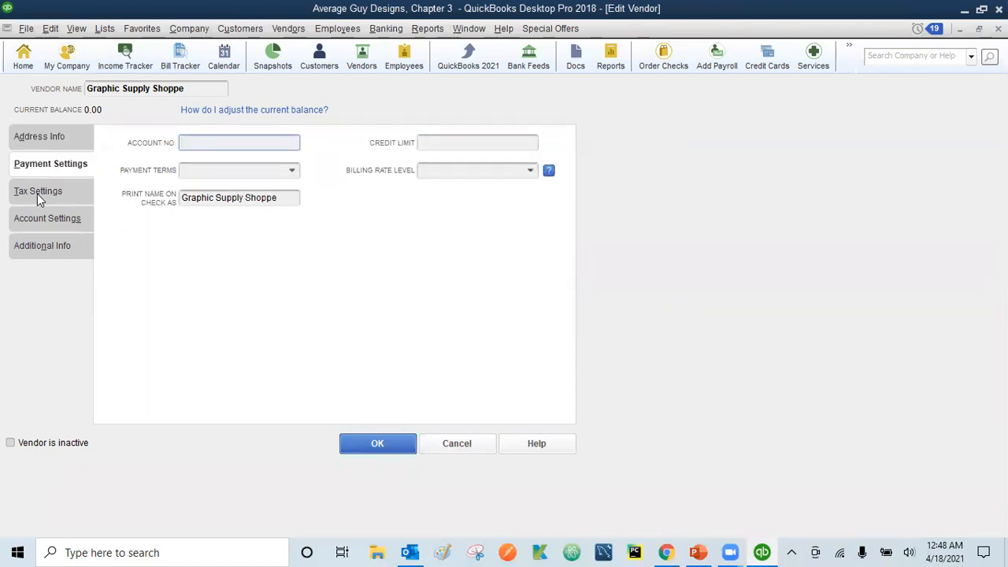
pyautogui.click(37, 194)
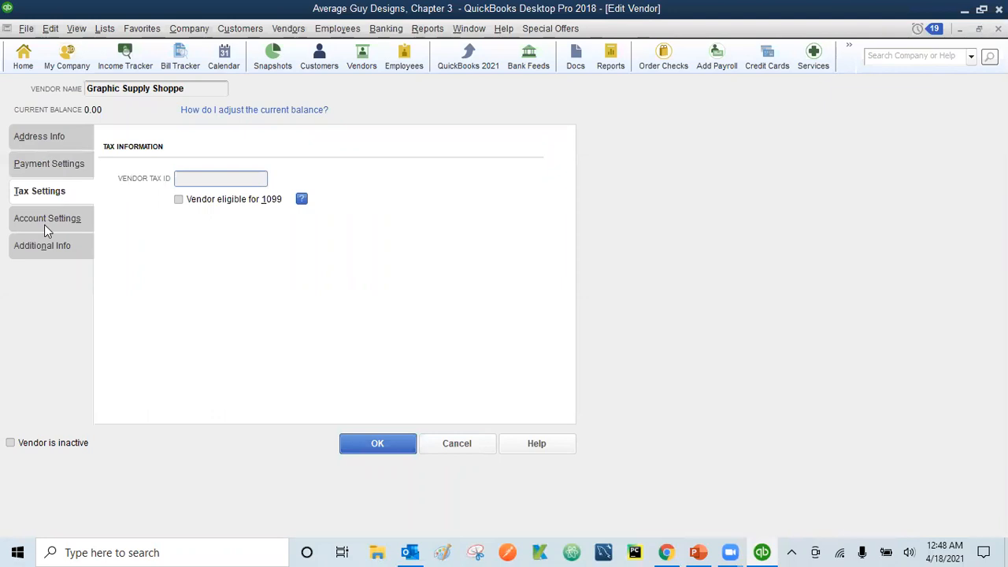
pyautogui.click(44, 225)
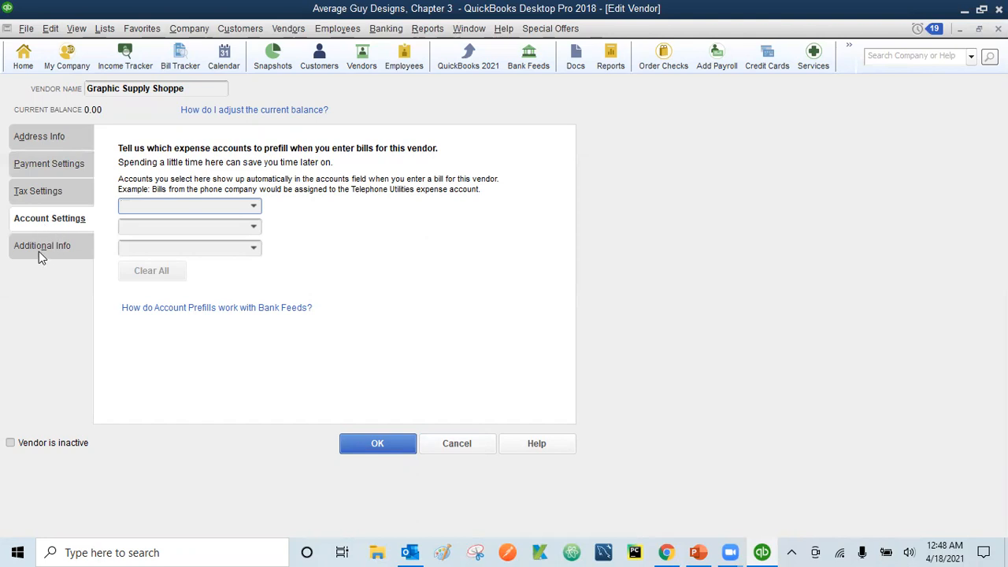
pyautogui.click(39, 252)
pyautogui.click(36, 133)
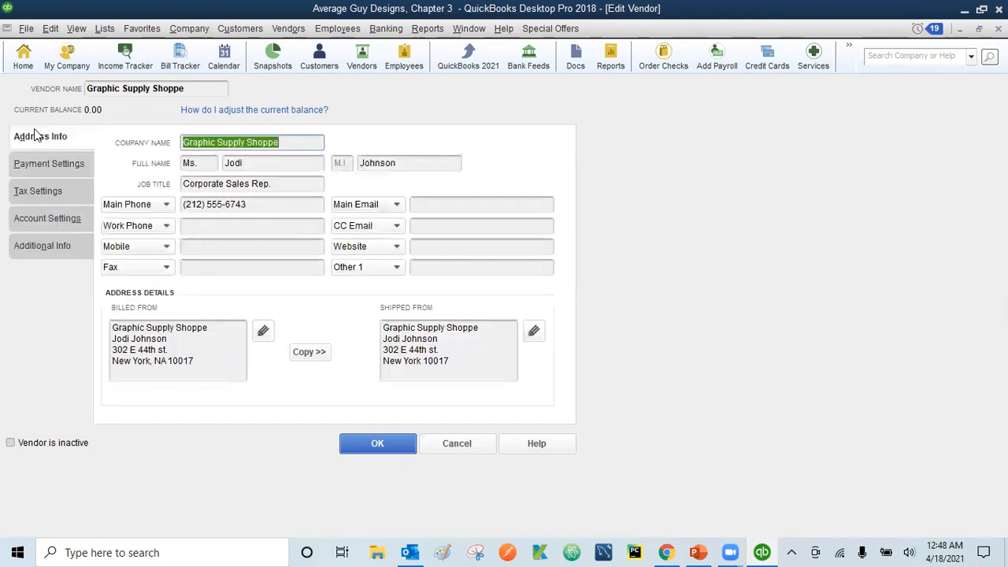
pyautogui.click(378, 446)
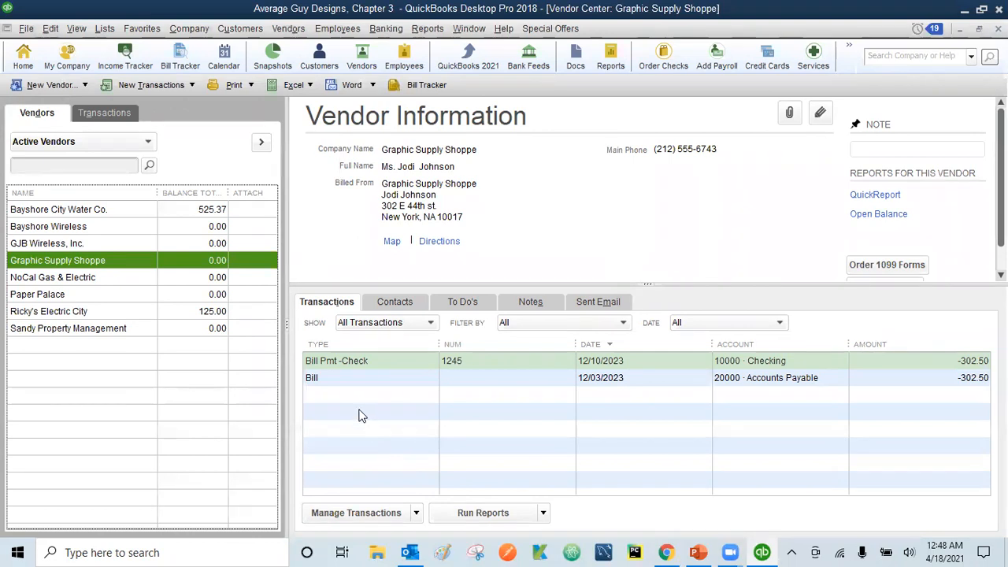
# Select Paper Palace in the vendor list and browse the Edit menu
pyautogui.click(45, 298)
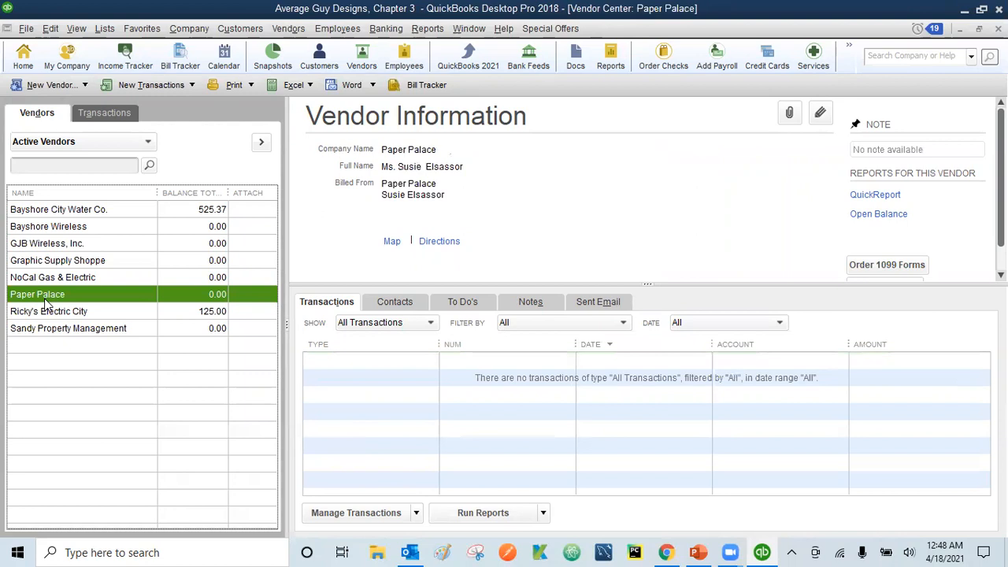
pyautogui.click(49, 30)
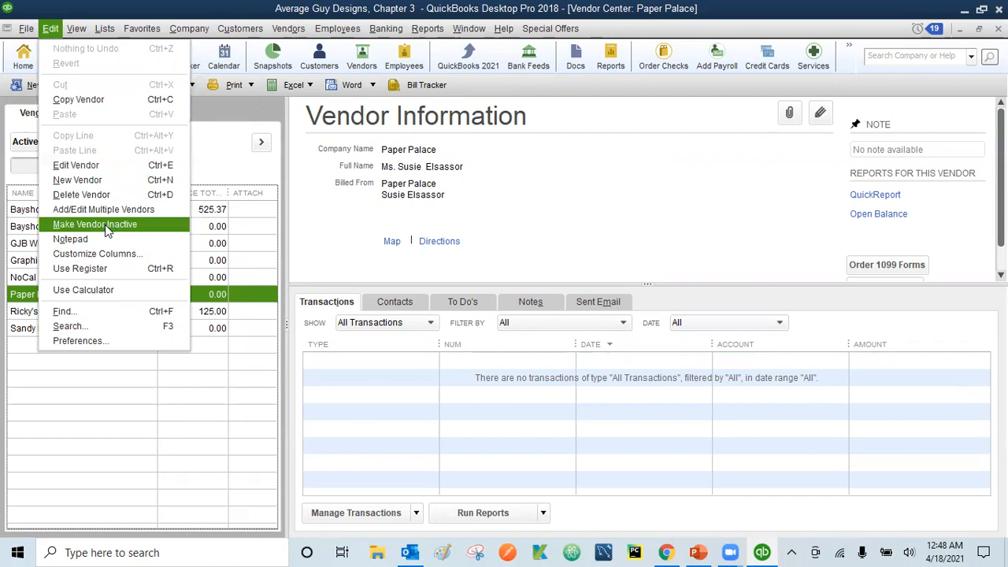
# Make Paper Palace inactive with the right-click Make Vendor Inactive command, after an abandoned edit-record attempt
pyautogui.click(22, 294)
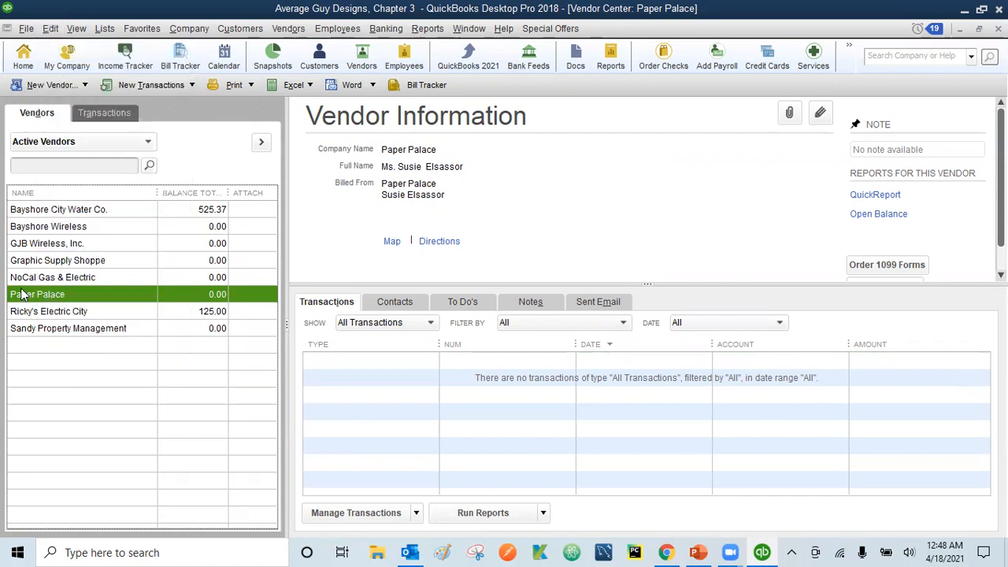
pyautogui.rightClick(22, 294)
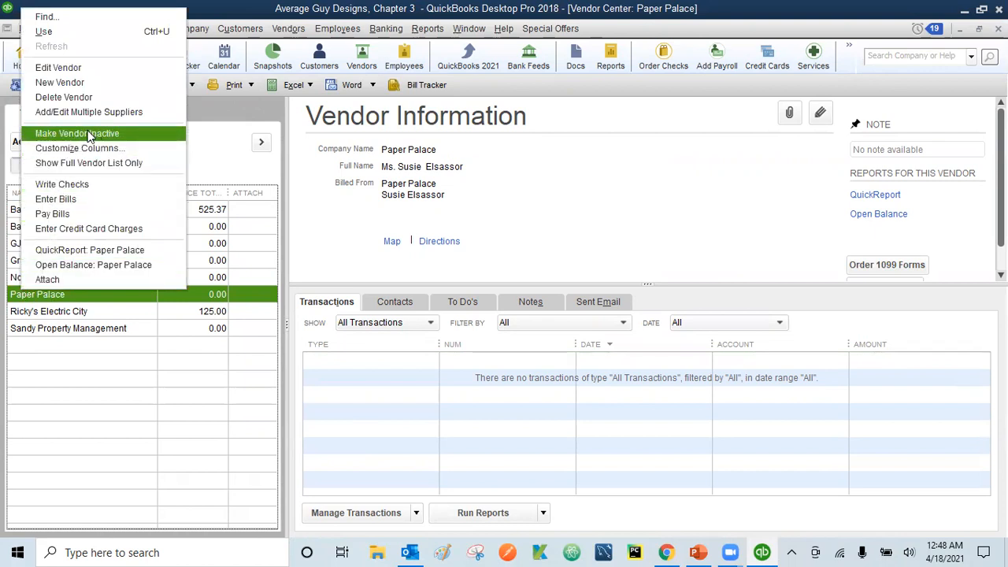
pyautogui.click(13, 290)
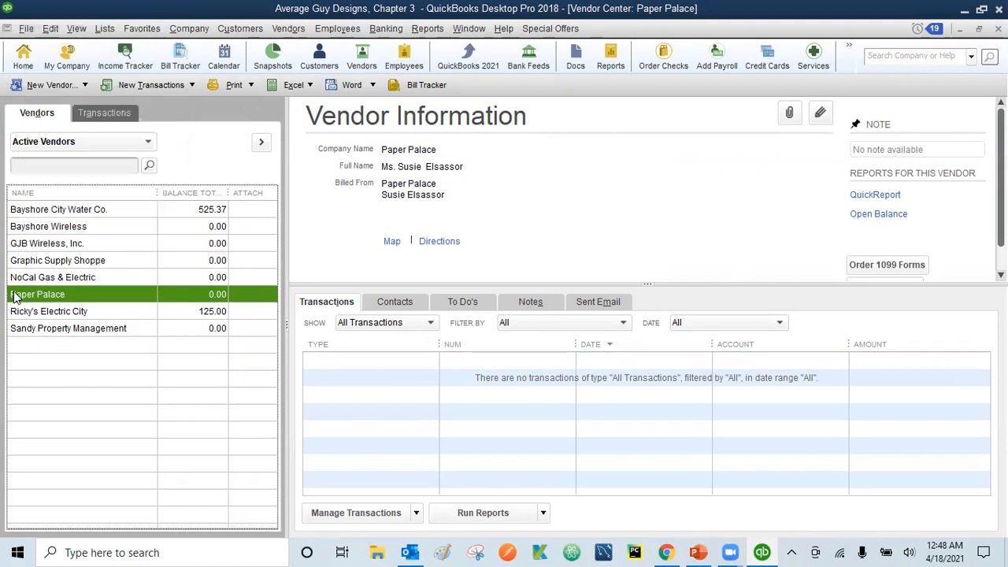
pyautogui.doubleClick(69, 292)
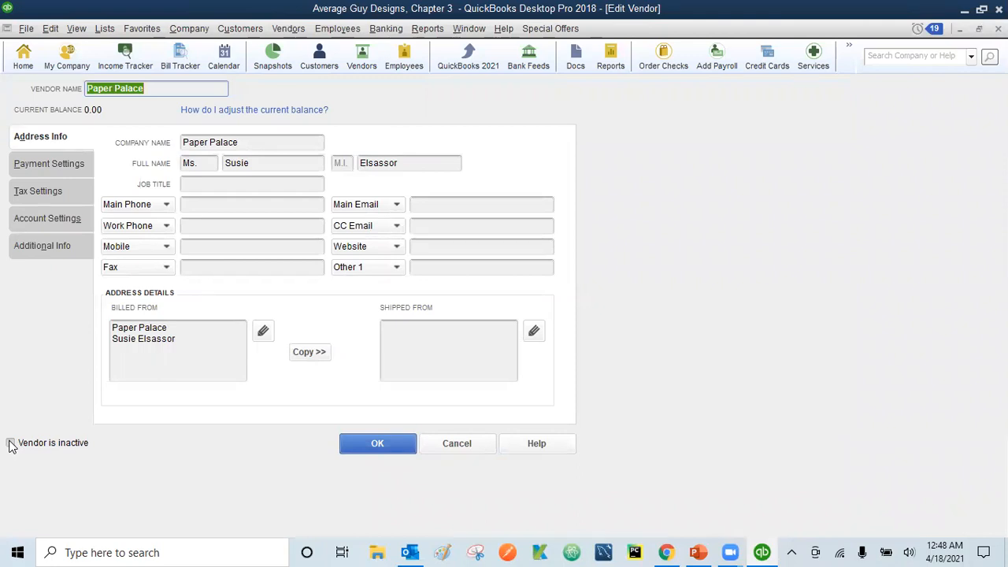
pyautogui.click(11, 444)
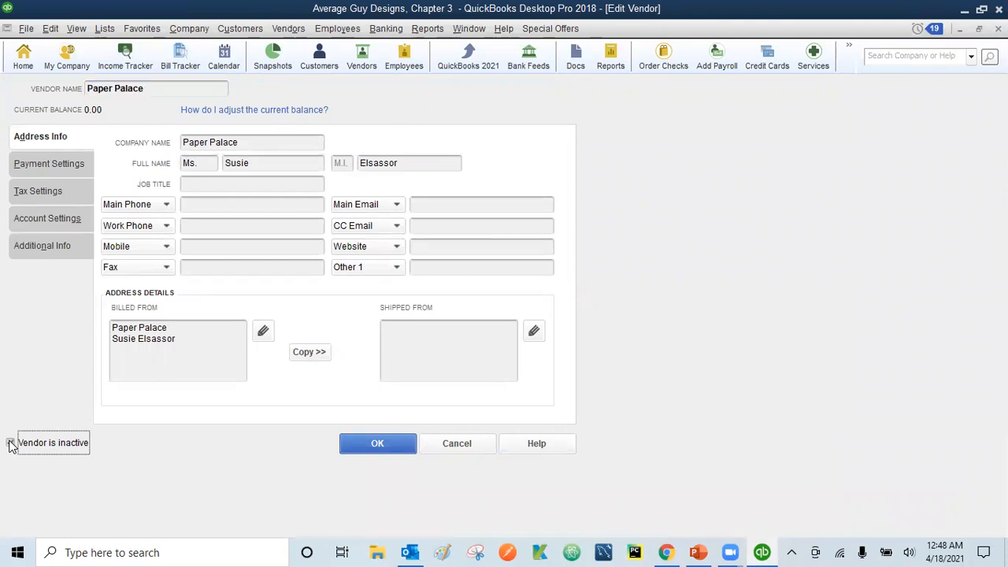
pyautogui.click(476, 448)
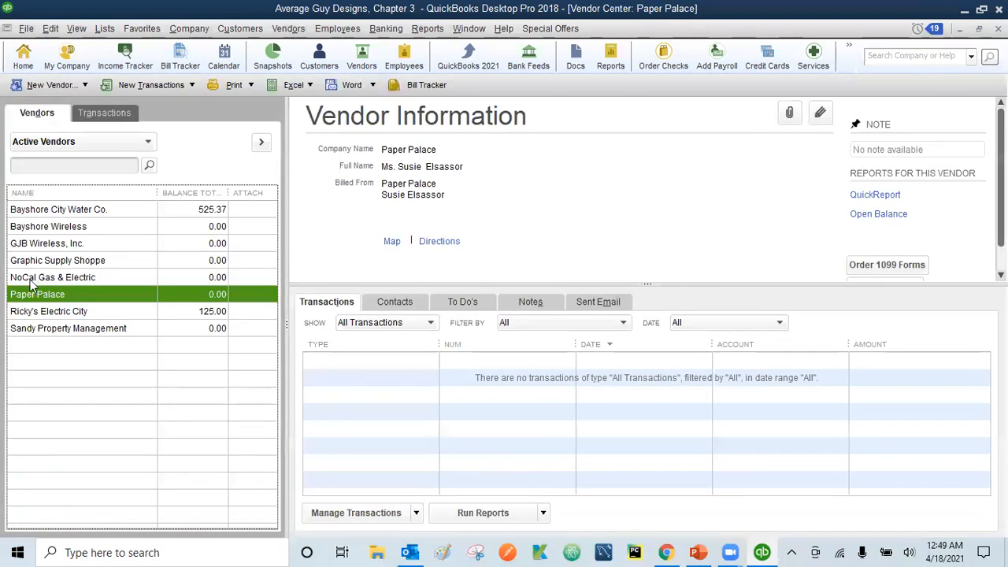
pyautogui.rightClick(43, 297)
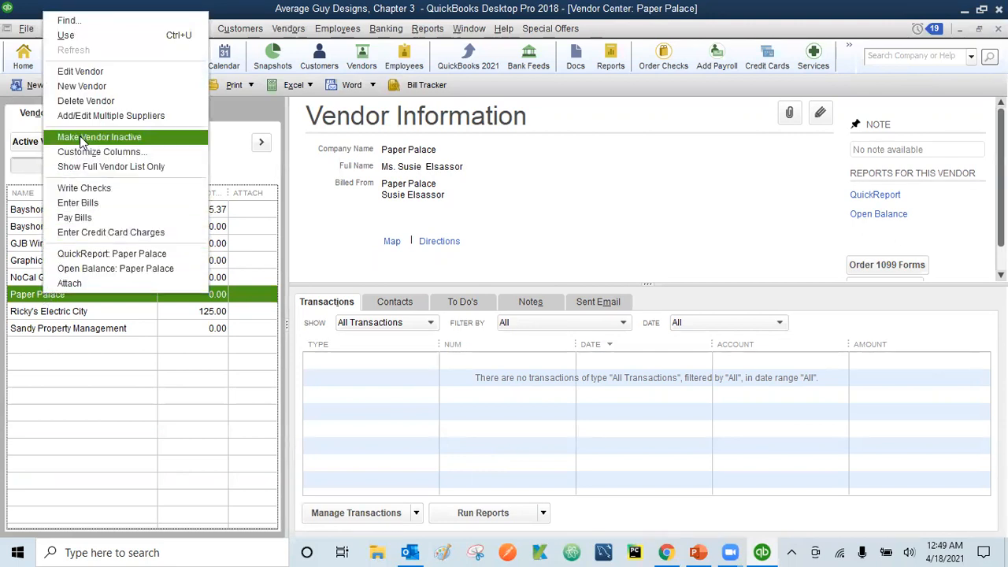
pyautogui.click(82, 139)
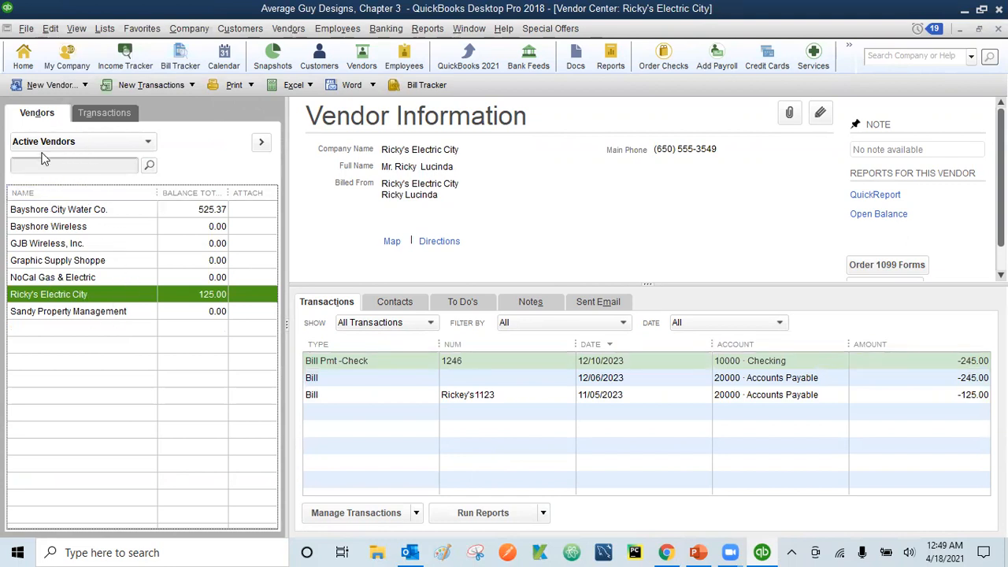
# Switch the list to All Vendors, select Paper Palace, and choose Edit > Make Vendor Active
pyautogui.click(147, 148)
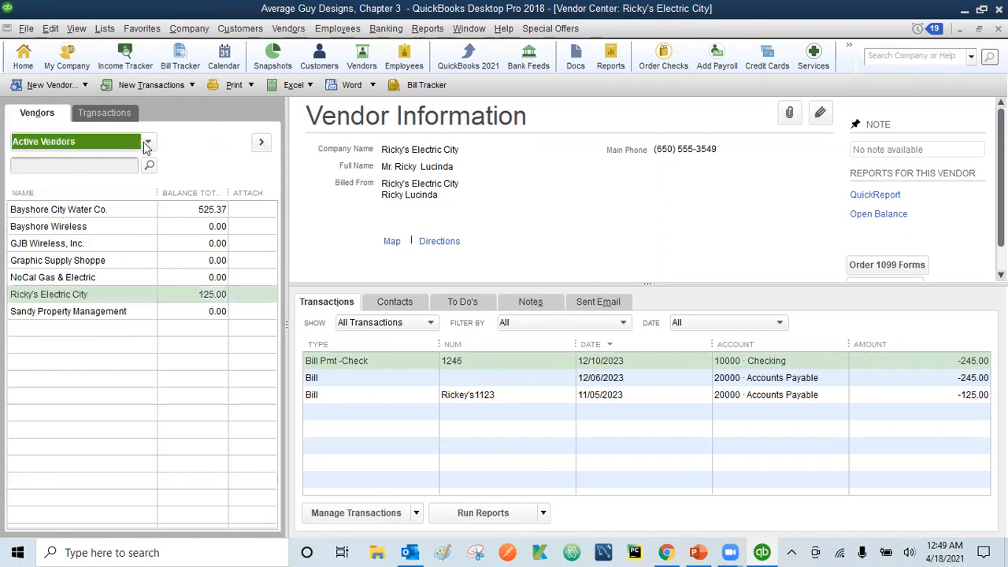
pyautogui.click(54, 162)
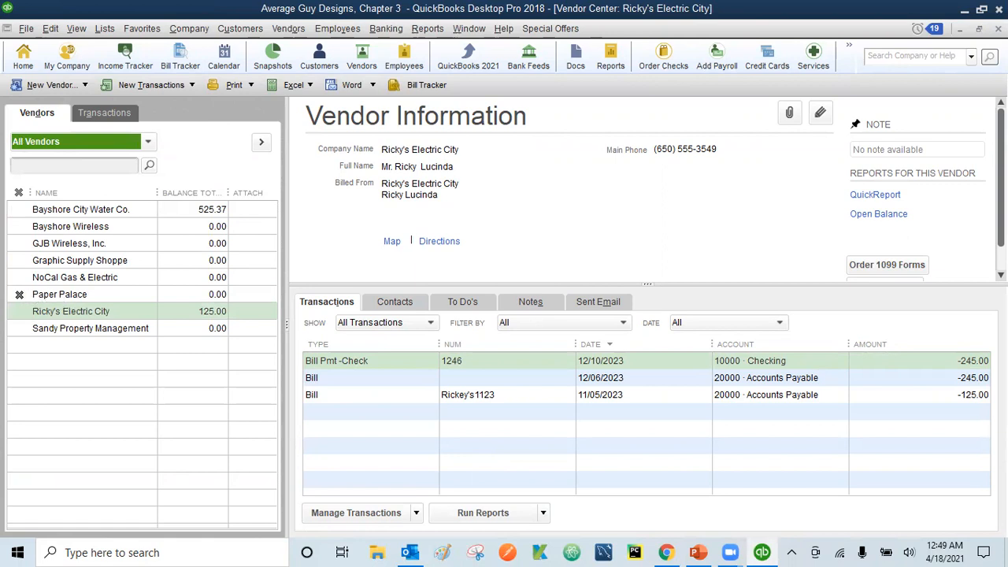
pyautogui.click(19, 294)
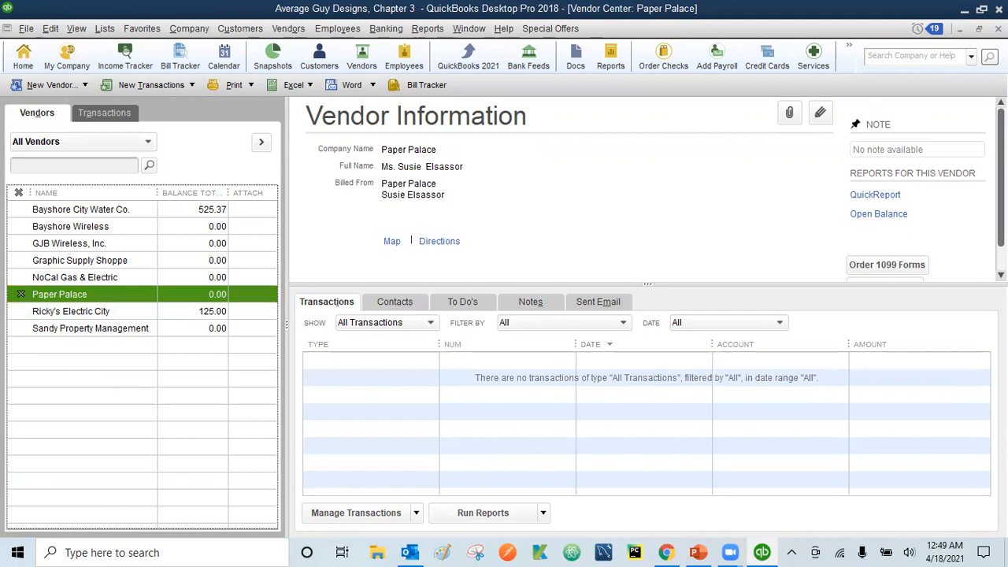
pyautogui.rightClick(96, 294)
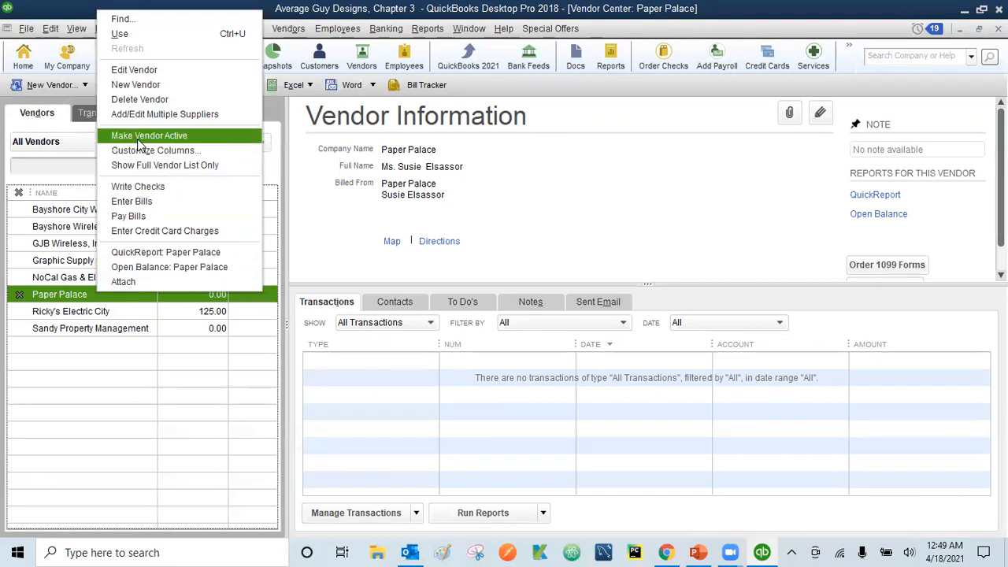
pyautogui.click(52, 298)
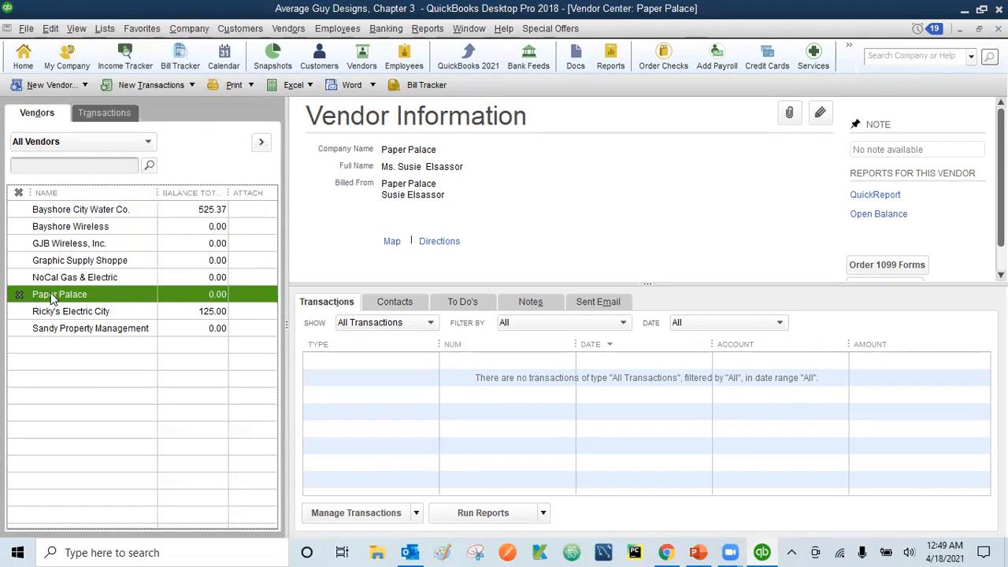
pyautogui.click(52, 31)
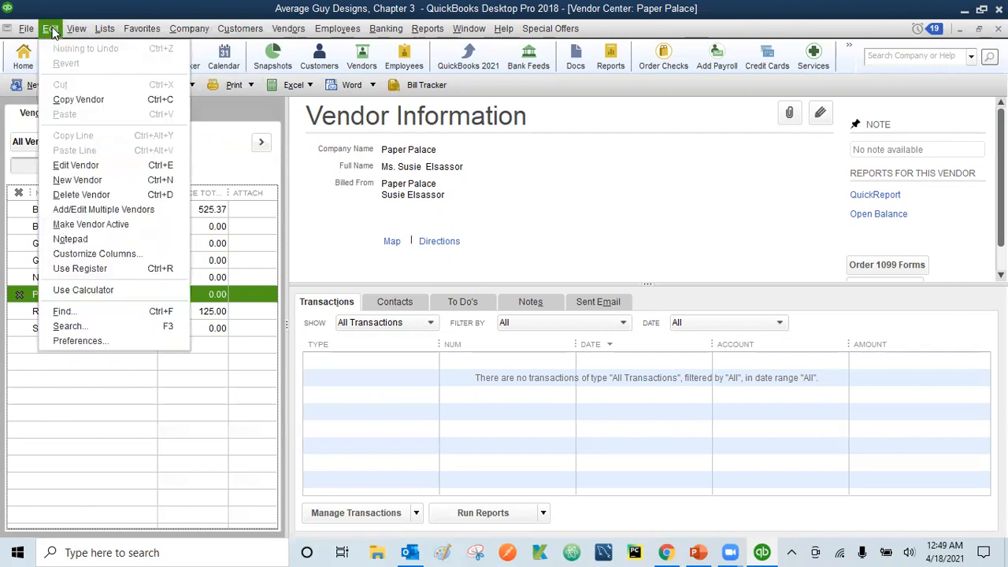
pyautogui.click(93, 222)
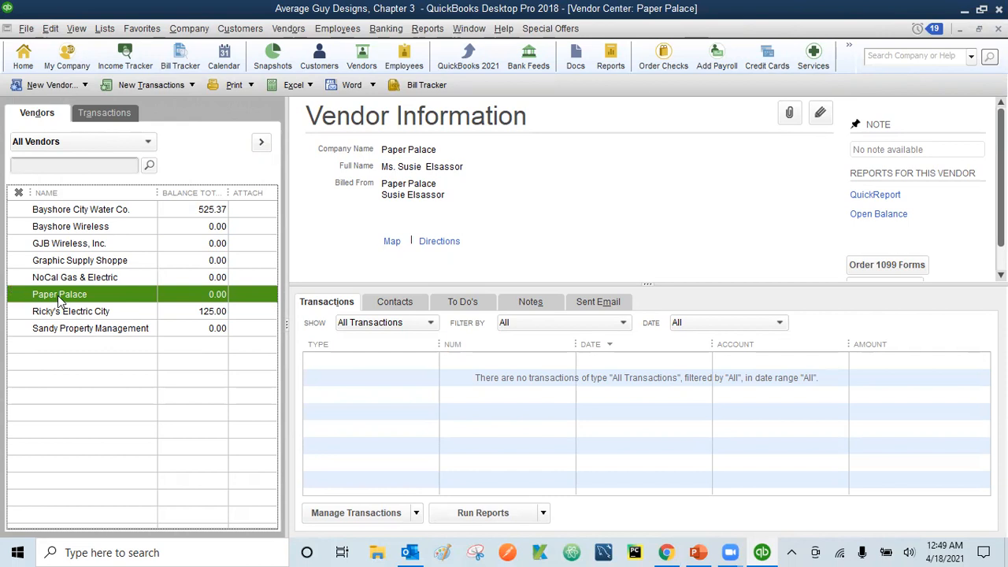
# Delete the Paper Palace vendor through Edit > Delete Vendor and confirm with OK
pyautogui.click(50, 29)
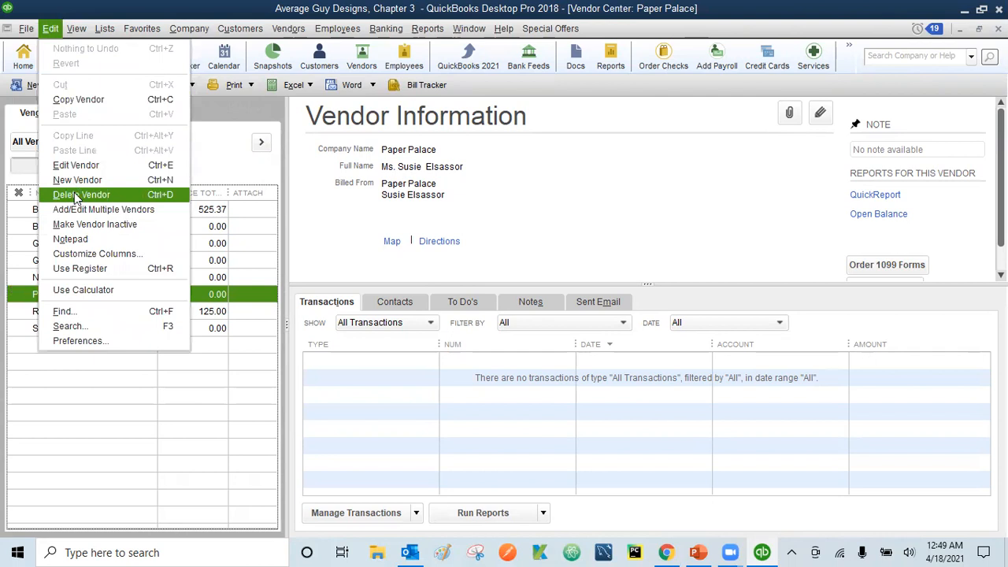
pyautogui.click(77, 195)
pyautogui.click(472, 180)
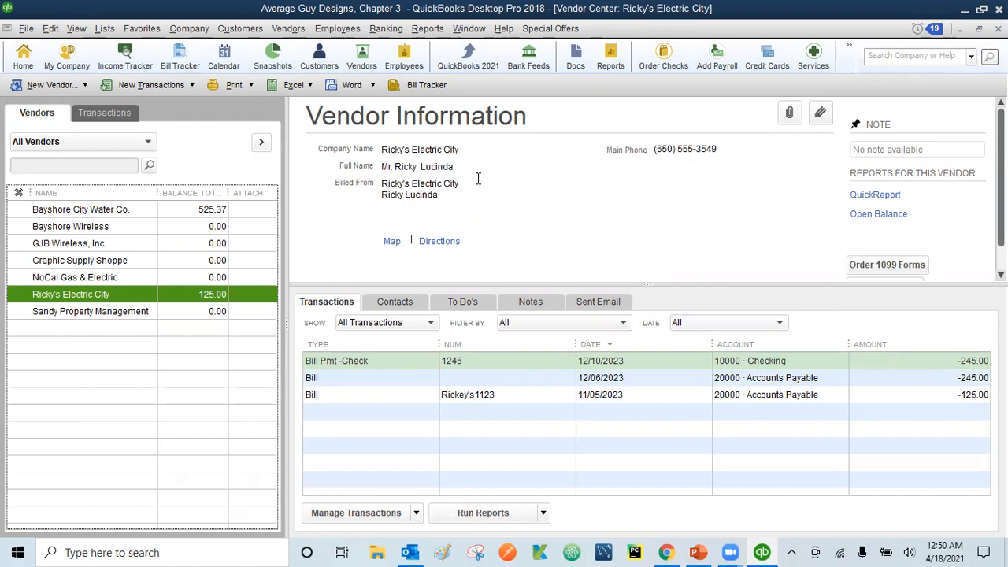
pyautogui.hotkey('alt', 'r')
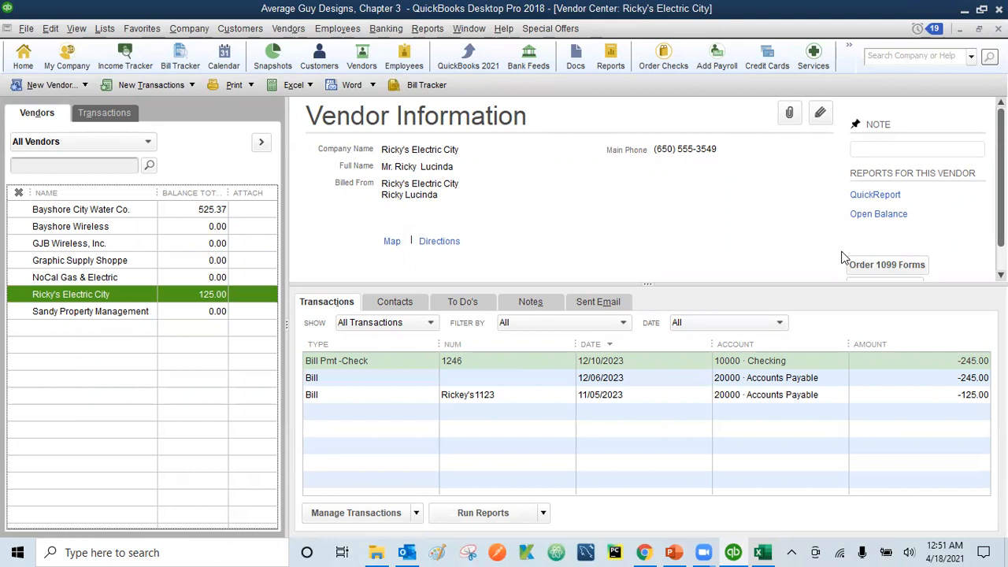
# Try making Ricky's Electric City inactive, but keep it active because of its balance
pyautogui.click(50, 30)
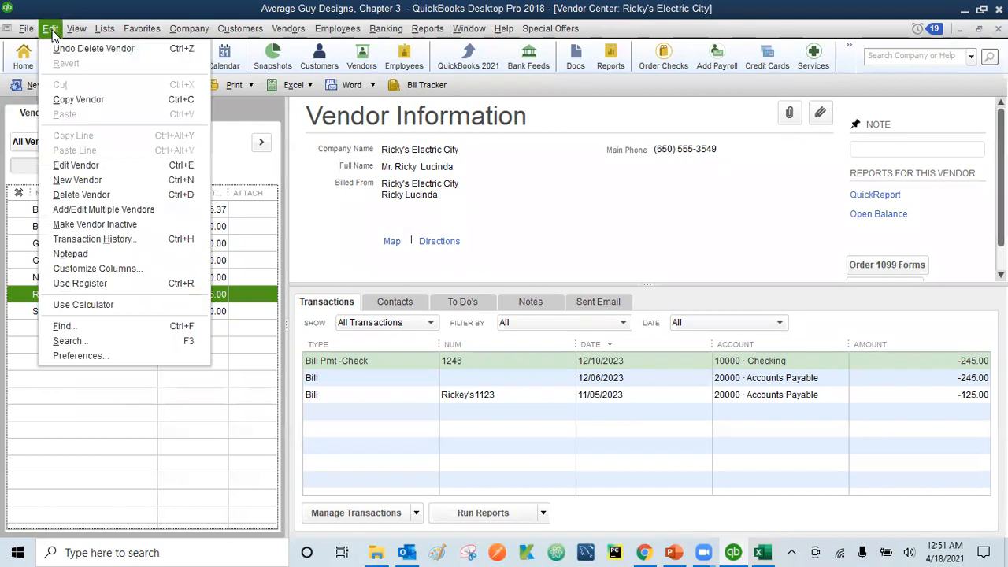
pyautogui.click(86, 225)
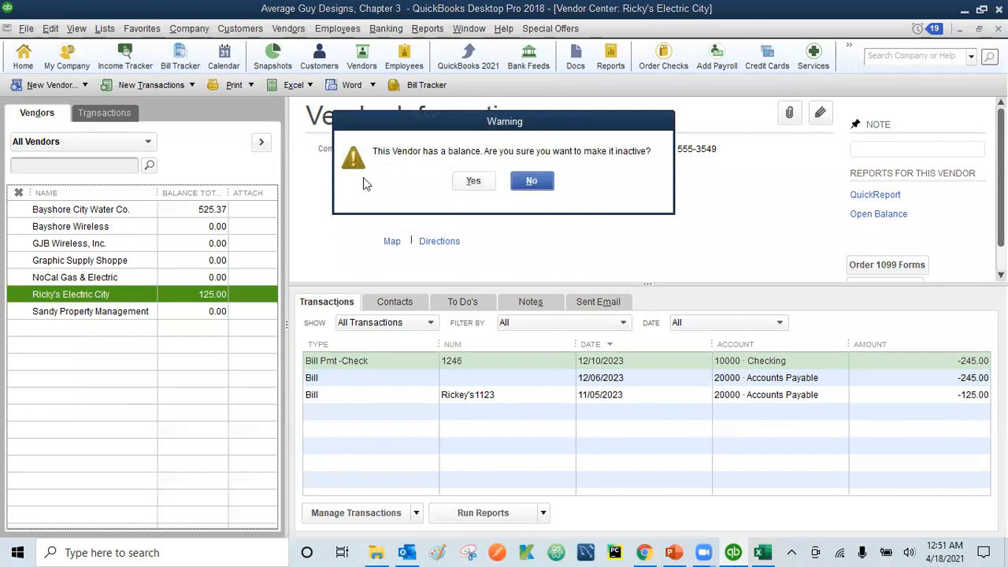
pyautogui.click(531, 182)
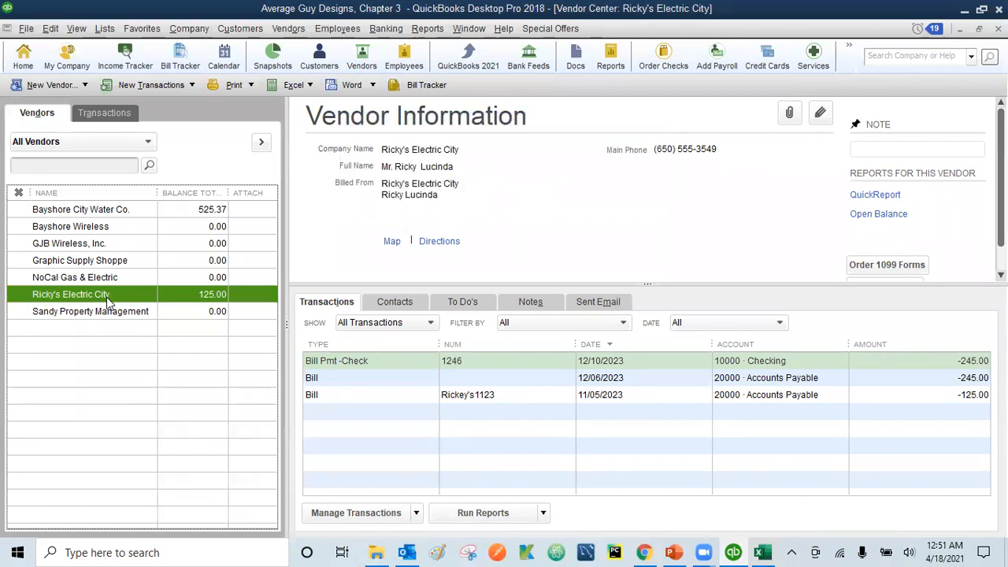
# Show the New Vendor dropdown choices, including adding multiple vendors
pyautogui.rightClick(106, 296)
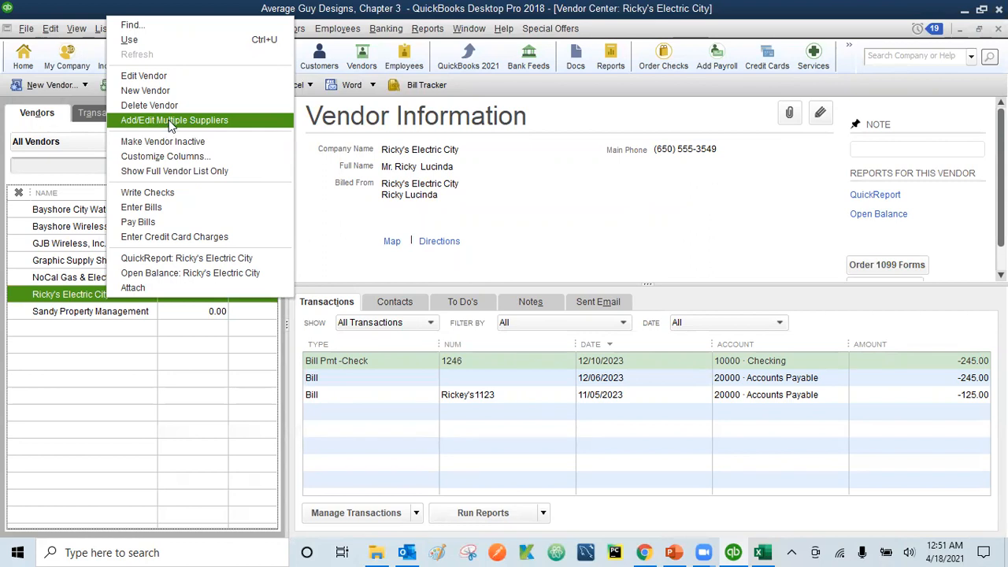
pyautogui.click(73, 330)
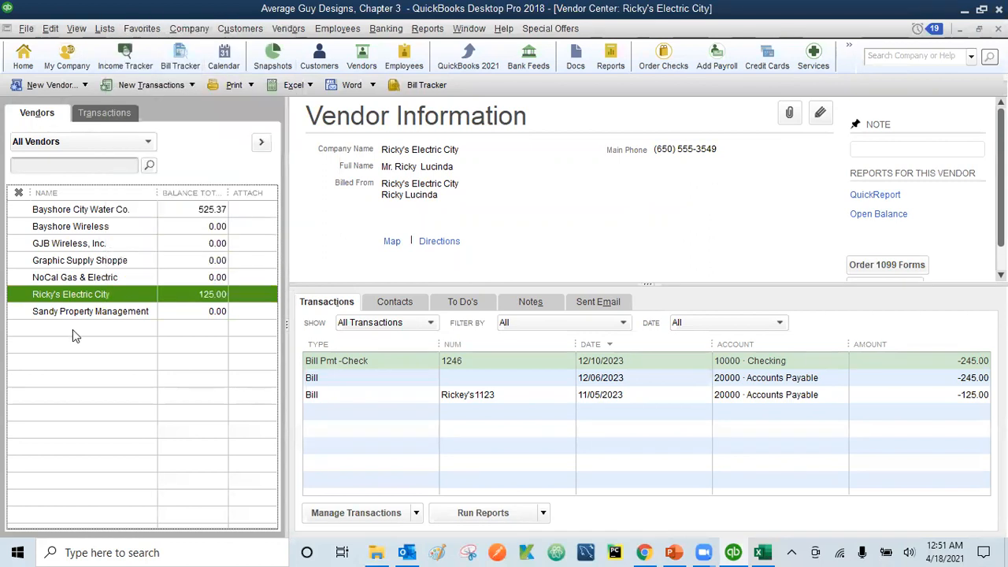
pyautogui.click(85, 86)
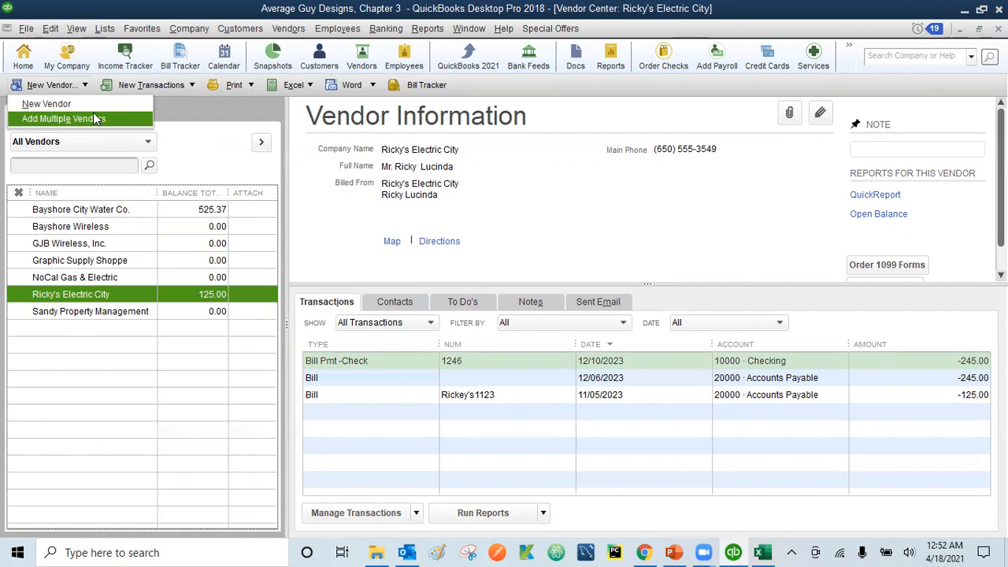
# Open the Add Multiple Vendors grid, then switch to Vendor List.xlsx in Excel
pyautogui.click(93, 114)
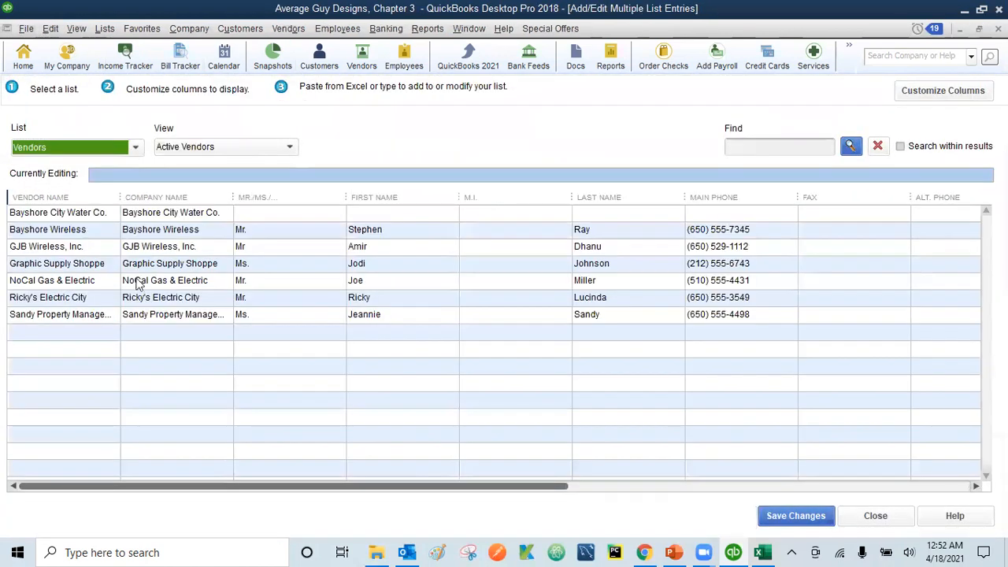
pyautogui.click(763, 552)
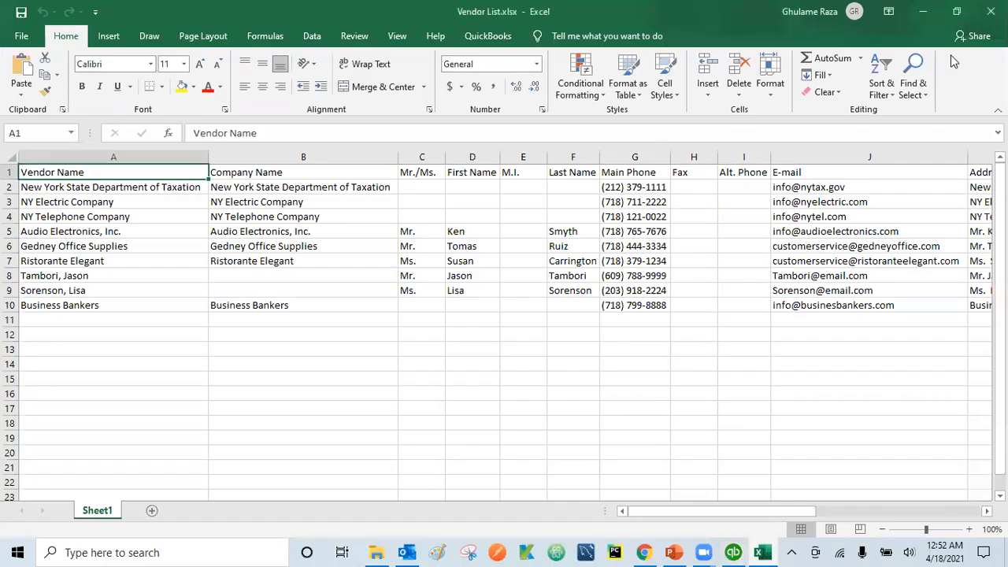
# Restore the Excel window, move it down over the vendor grid, and widen it to column J
pyautogui.click(957, 12)
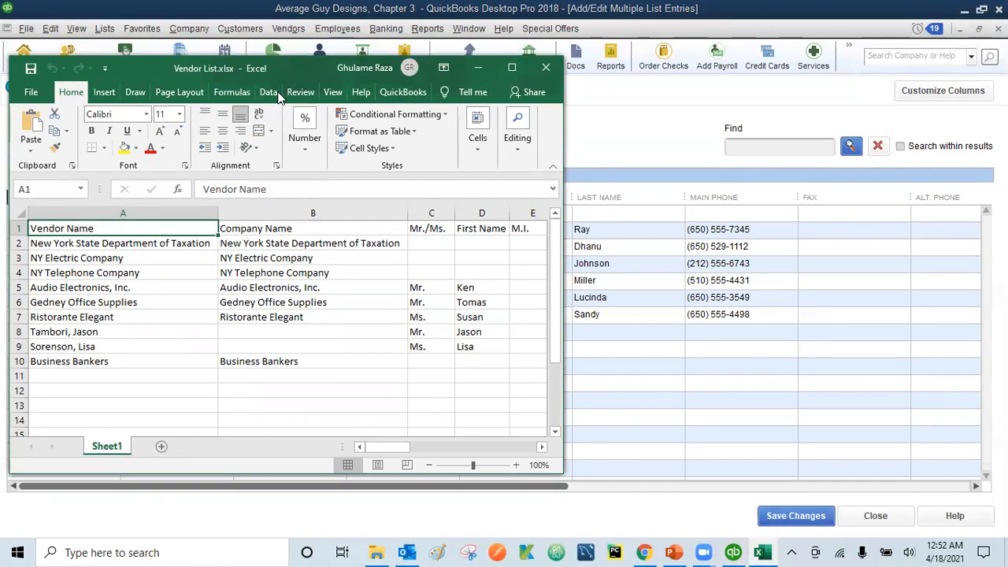
pyautogui.moveTo(286, 66); pyautogui.dragTo(283, 256)
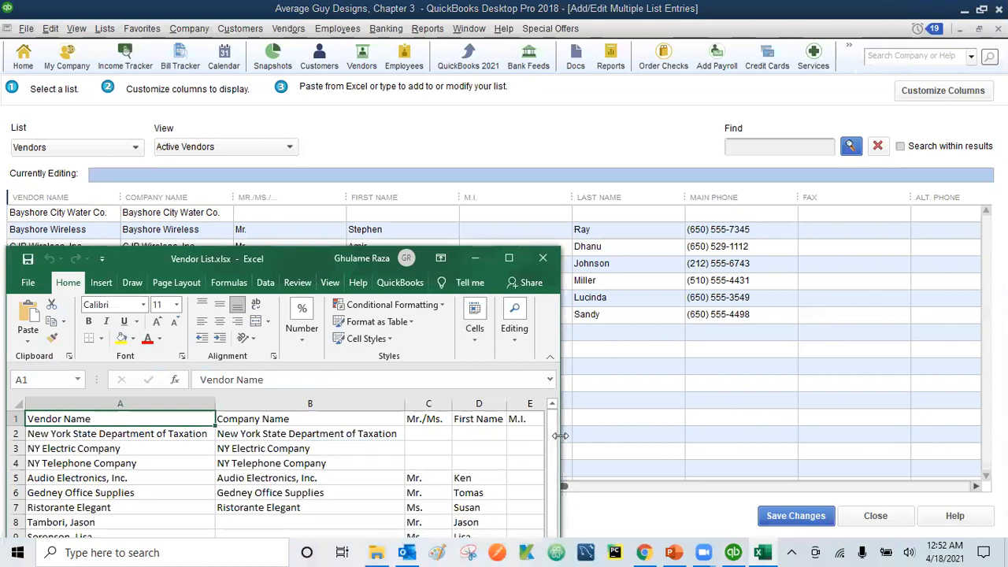
pyautogui.moveTo(561, 436); pyautogui.dragTo(948, 438)
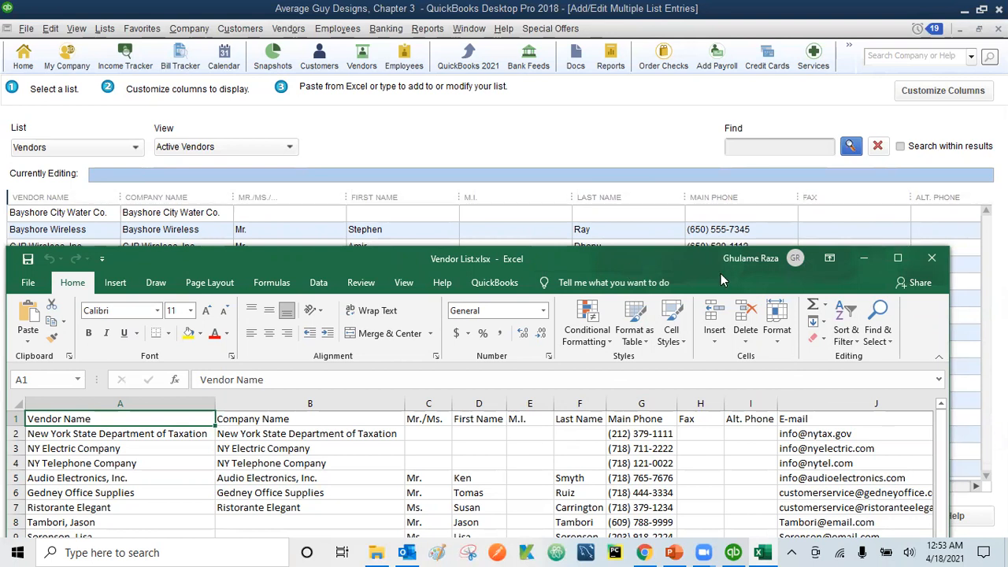
pyautogui.click(977, 487)
pyautogui.moveTo(979, 488); pyautogui.dragTo(978, 488)
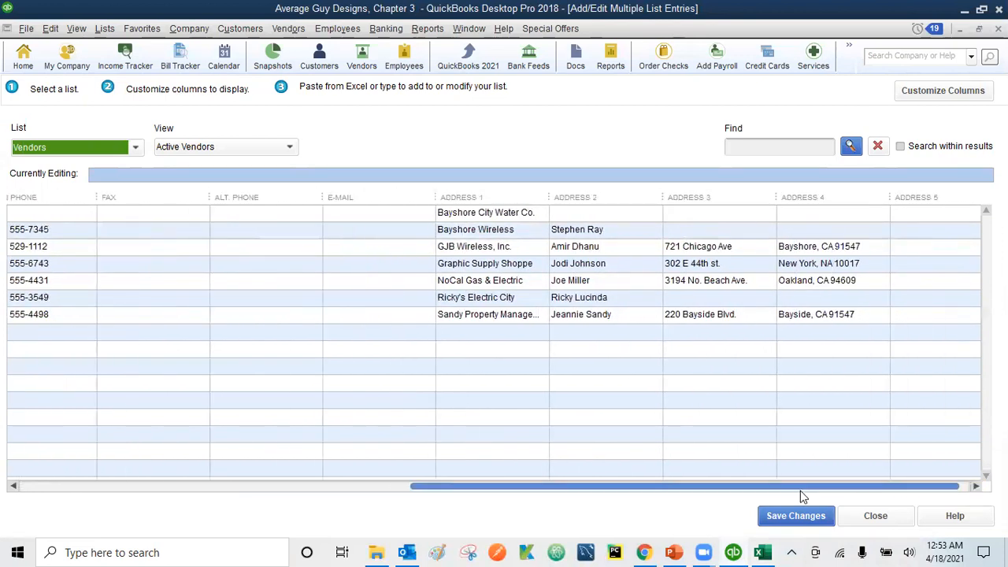
pyautogui.click(762, 552)
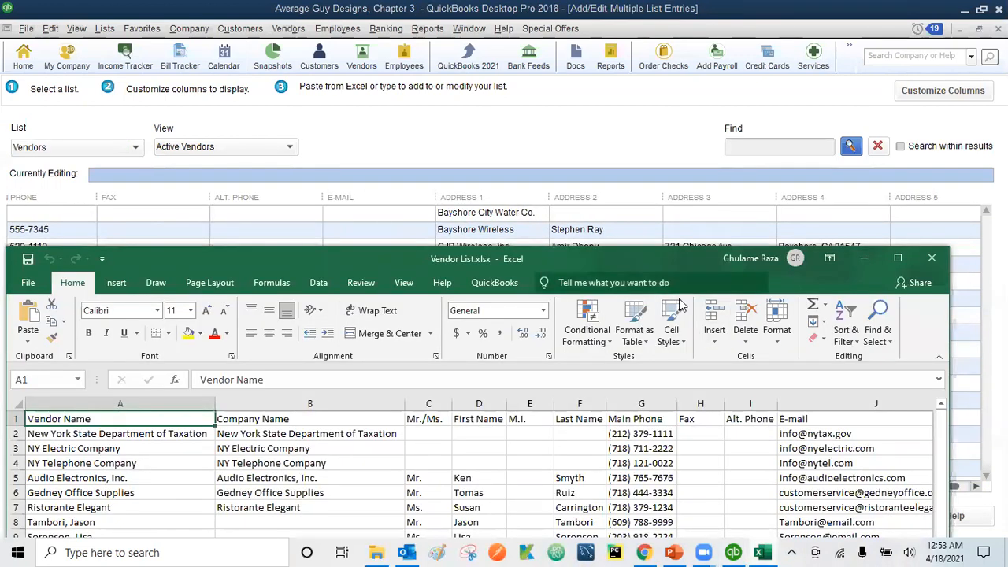
pyautogui.click(829, 447)
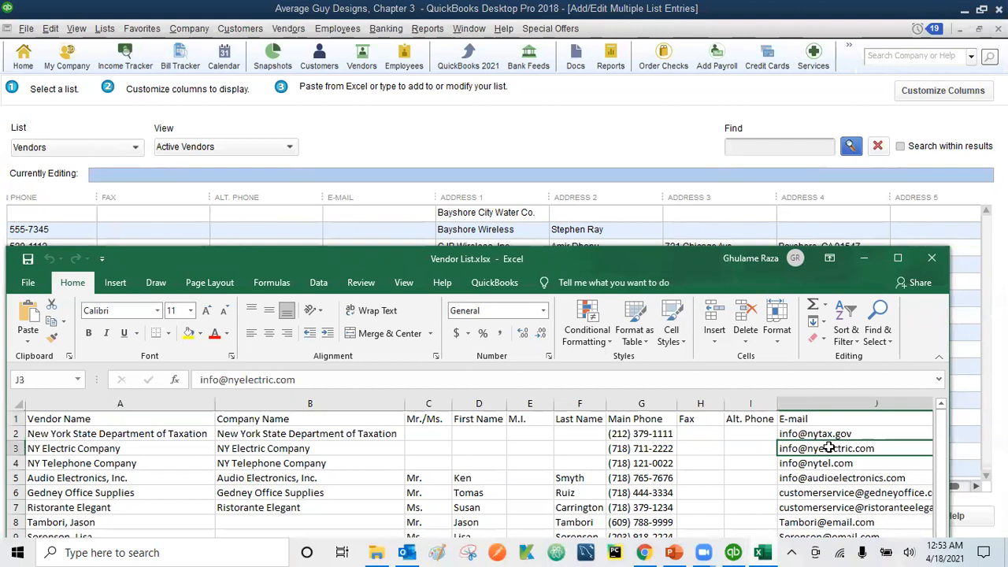
pyautogui.press('Right')
pyautogui.press('Right')
pyautogui.press('Right')
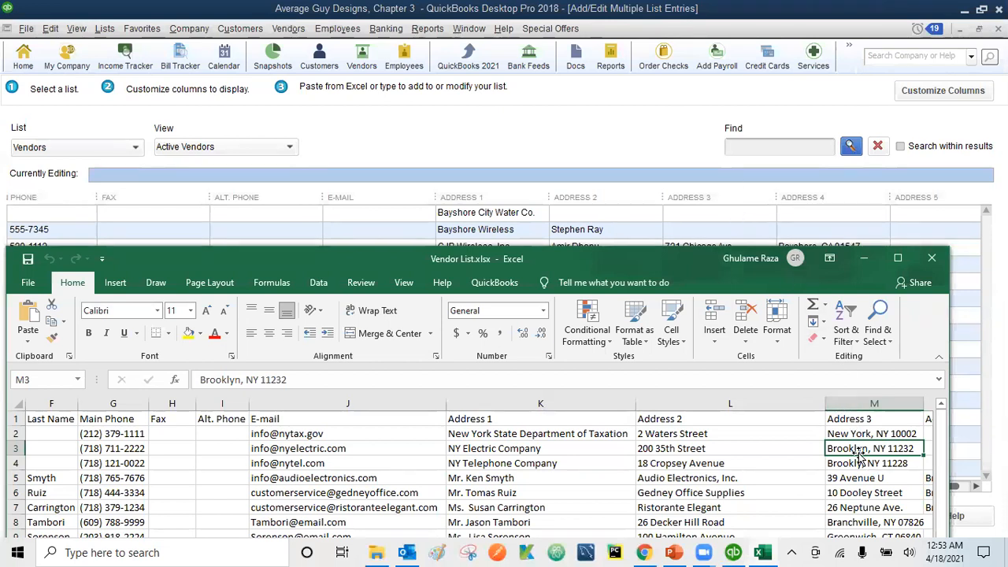
pyautogui.press('Right')
pyautogui.press('Right')
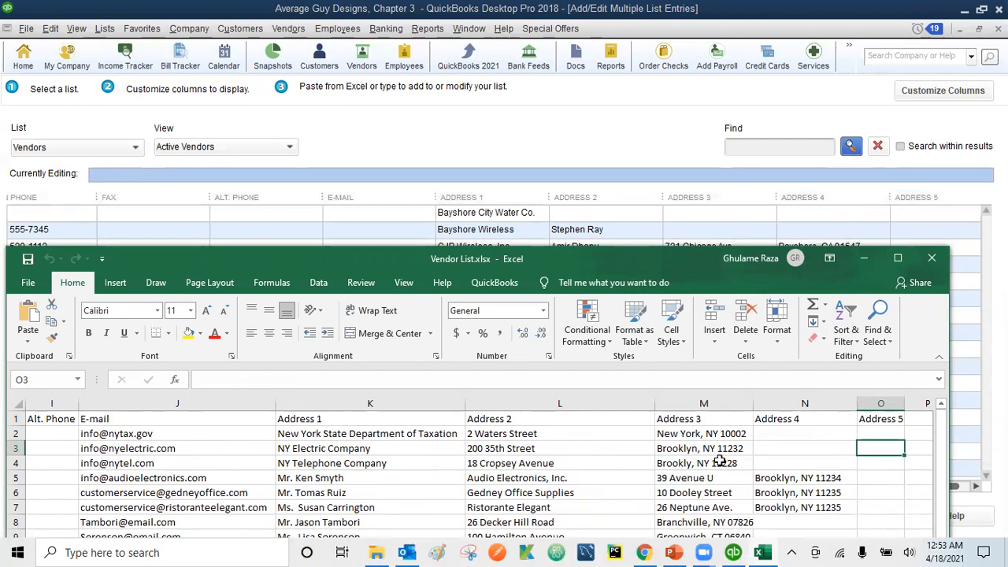
pyautogui.press('Left')
pyautogui.press('Left')
pyautogui.press('Left')
pyautogui.press('Left')
pyautogui.press('Left')
pyautogui.press('Left')
pyautogui.press('Left')
pyautogui.press('Left')
pyautogui.press('Left')
pyautogui.press('Left')
pyautogui.press('Left')
pyautogui.press('Left')
pyautogui.press('Left')
pyautogui.press('Left')
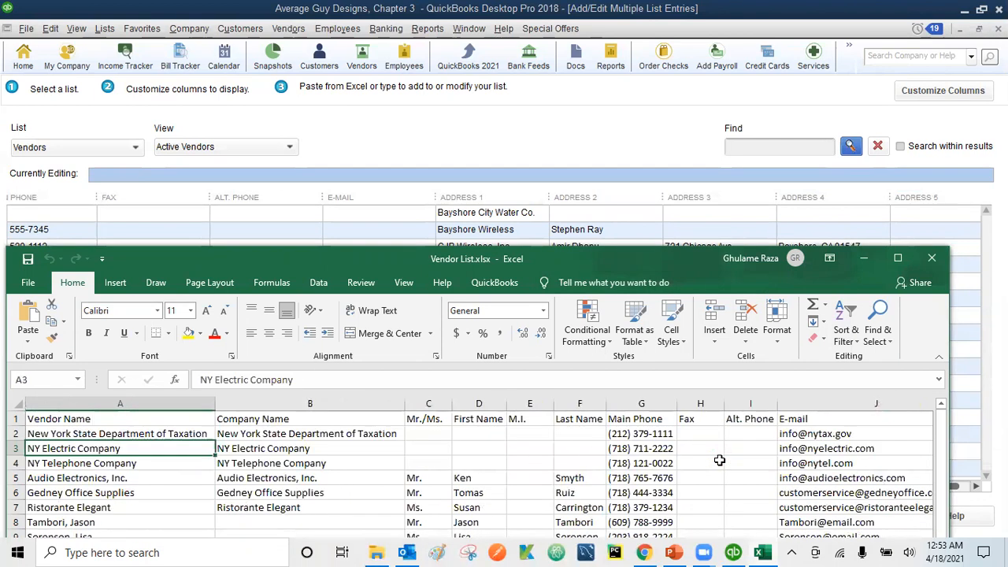
pyautogui.press('Up')
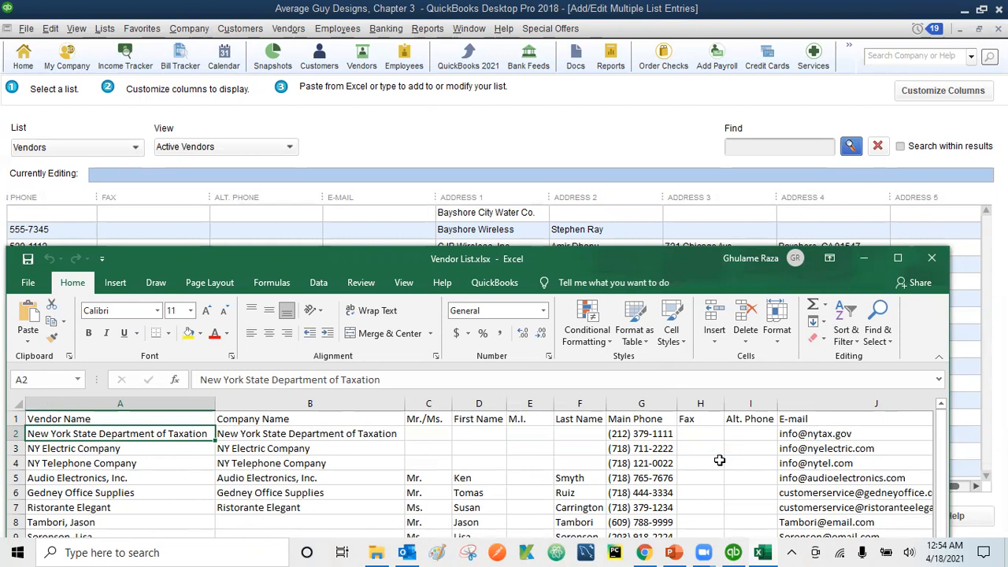
pyautogui.hotkey('shift', 'Down')
pyautogui.hotkey('shift', 'Down')
pyautogui.hotkey('shift', 'Down')
pyautogui.hotkey('shift', 'Down')
pyautogui.hotkey('shift', 'Down')
pyautogui.hotkey('shift', 'Down')
pyautogui.hotkey('shift', 'Down')
pyautogui.hotkey('shift', 'Down')
pyautogui.hotkey('shift', 'Down')
pyautogui.hotkey('shift', 'Down')
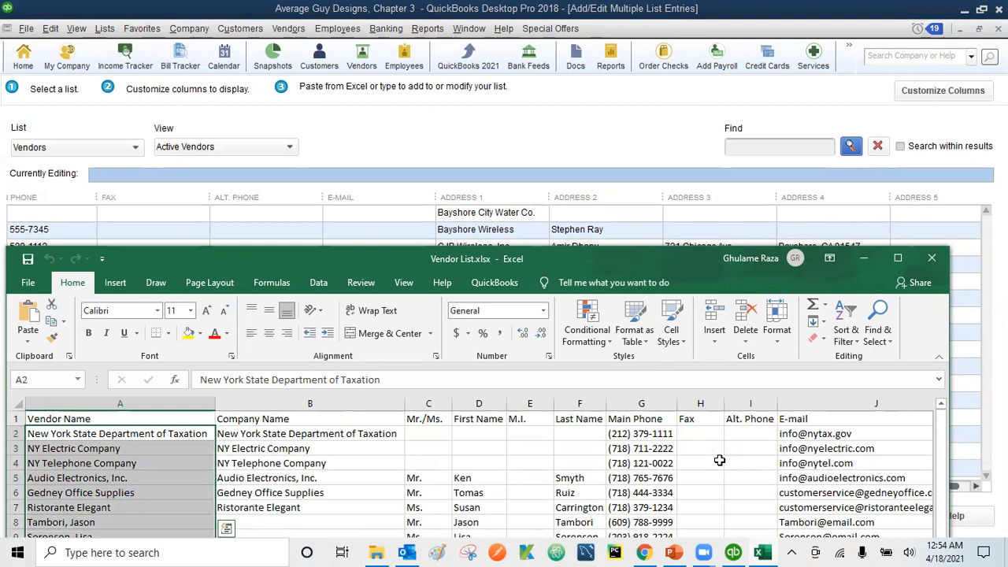
# Select the nine vendor rows from A2 across to column O, copy them, and minimize Excel
pyautogui.moveTo(661, 250); pyautogui.dragTo(695, 88)
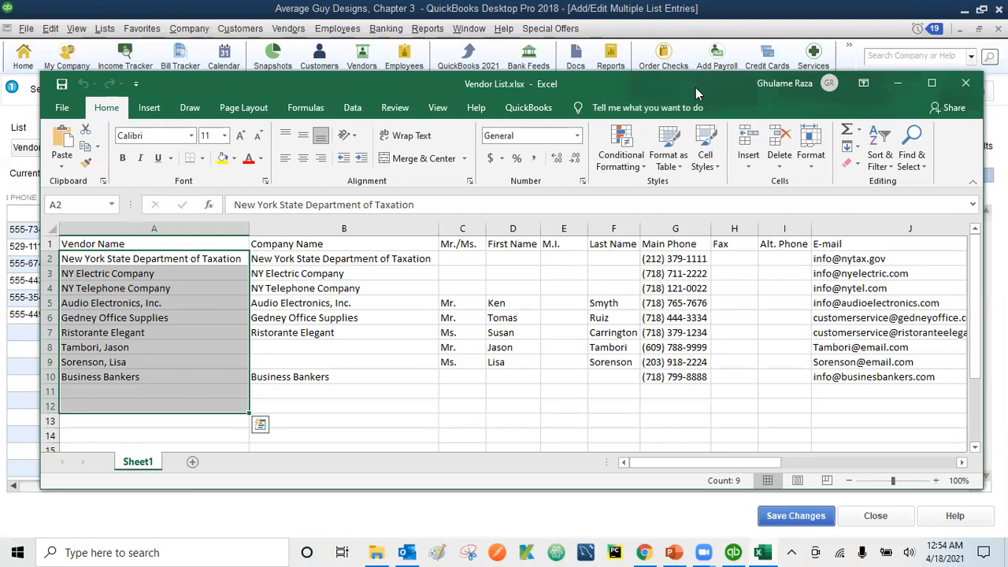
pyautogui.hotkey('shift', 'Up')
pyautogui.hotkey('shift', 'Up')
pyautogui.hotkey('shift', 'Right')
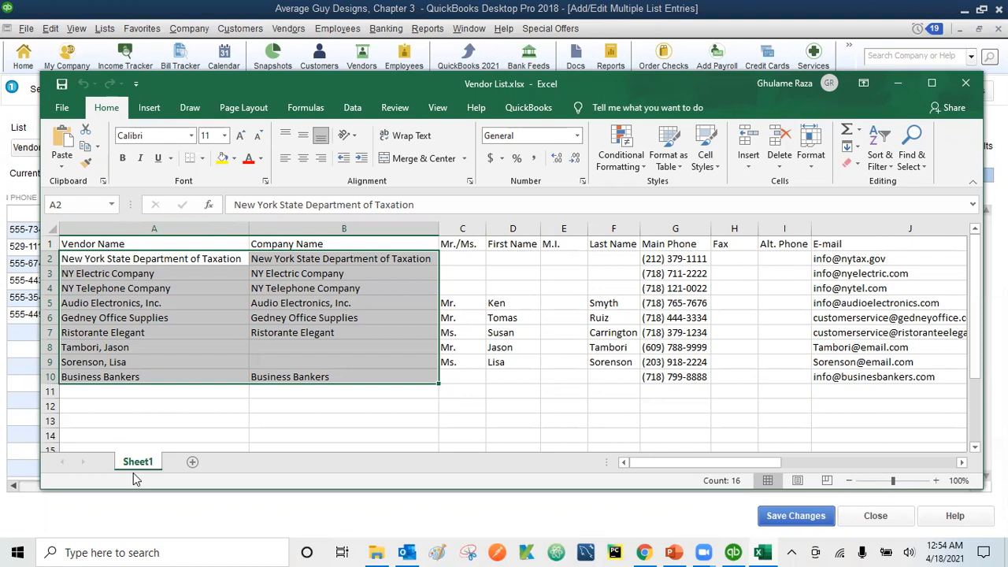
pyautogui.hotkey('shift', 'Right')
pyautogui.hotkey('shift', 'Right')
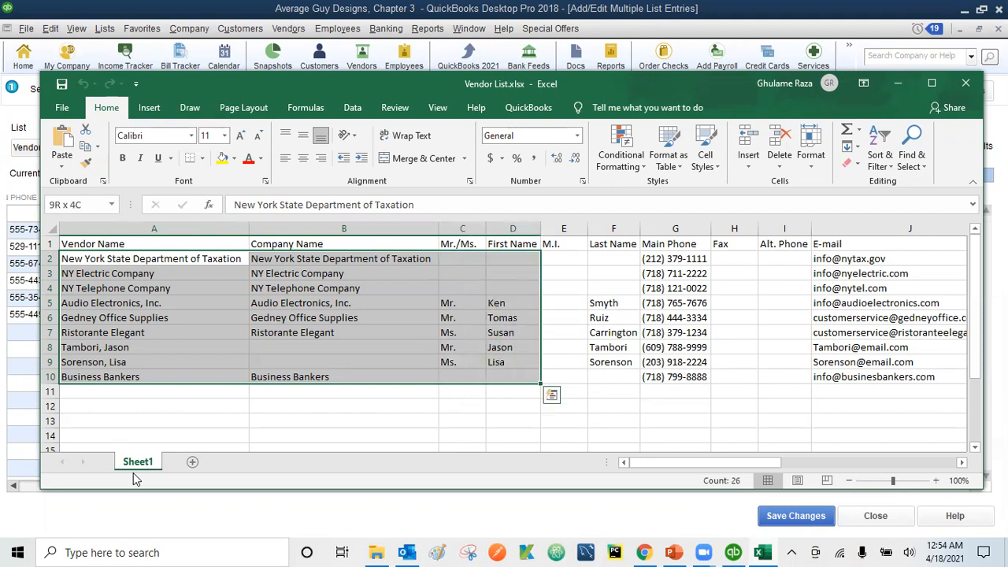
pyautogui.moveTo(114, 259); pyautogui.dragTo(760, 371)
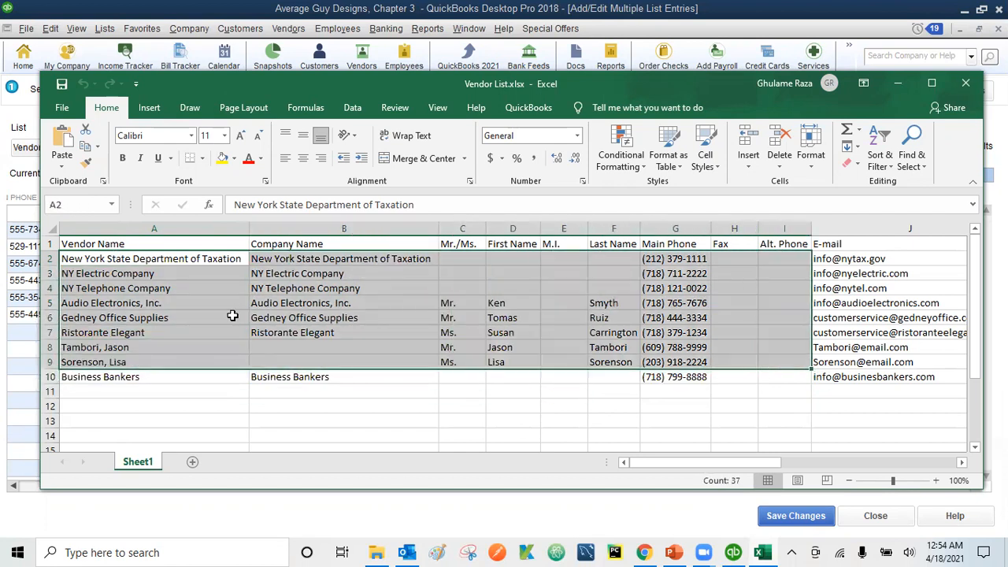
pyautogui.click(104, 266)
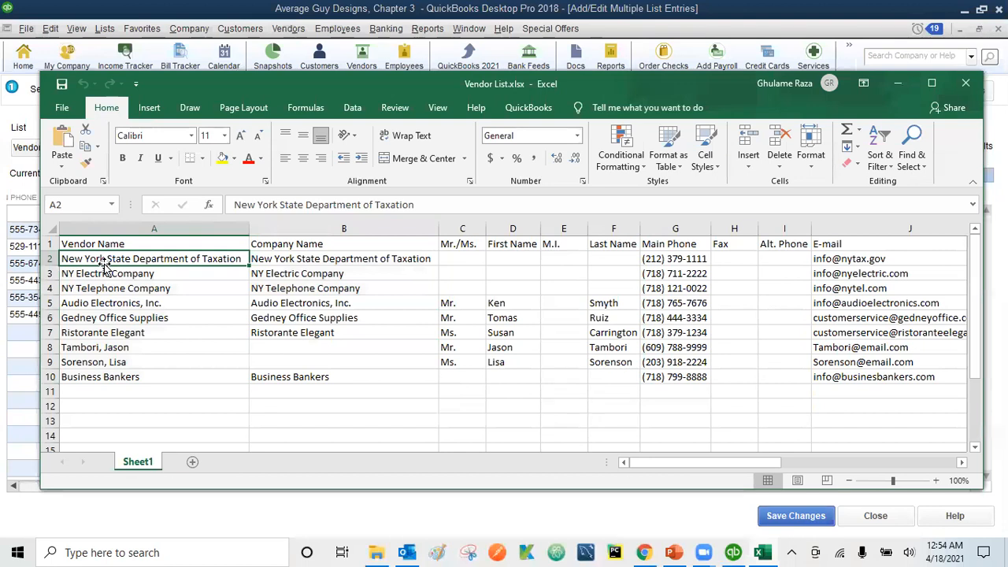
pyautogui.hotkey('shift', 'Down')
pyautogui.hotkey('shift', 'Down')
pyautogui.hotkey('shift', 'Down')
pyautogui.hotkey('shift', 'Down')
pyautogui.hotkey('shift', 'Down')
pyautogui.hotkey('shift', 'Down')
pyautogui.hotkey('shift', 'Down')
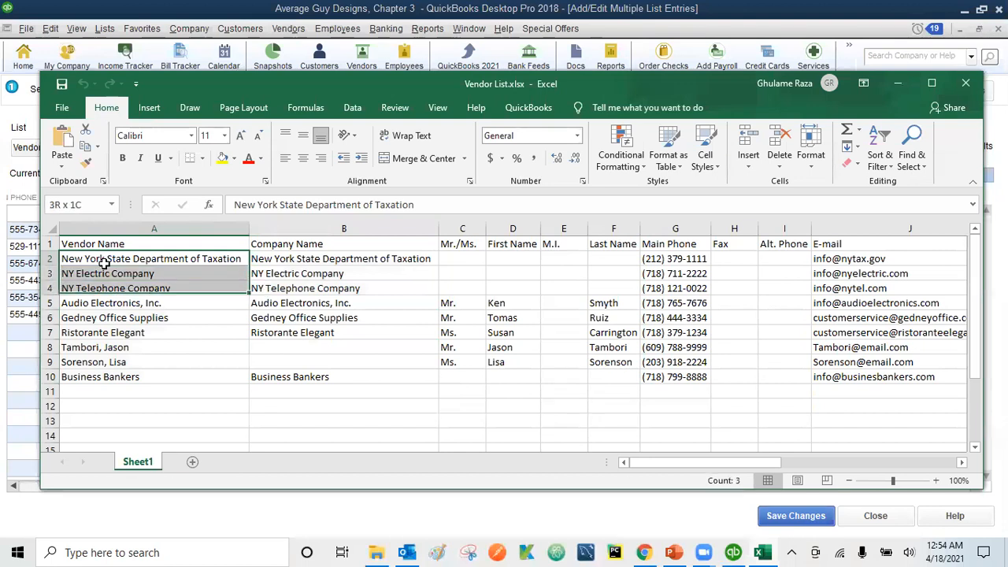
pyautogui.hotkey('shift', 'Down')
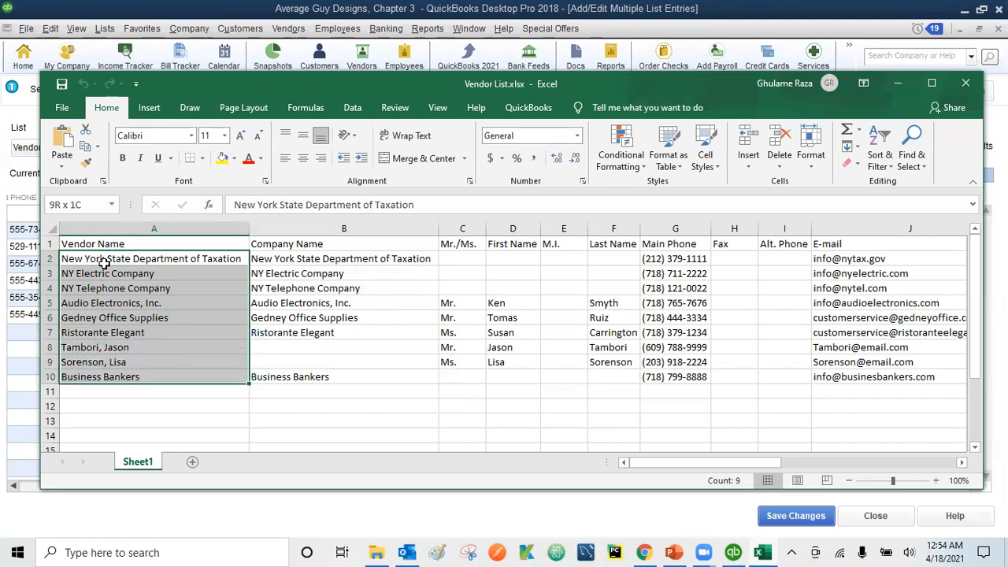
pyautogui.hotkey('shift', 'Right')
pyautogui.hotkey('shift', 'Right')
pyautogui.hotkey('shift', 'Right')
pyautogui.hotkey('shift', 'Right')
pyautogui.hotkey('shift', 'Right')
pyautogui.hotkey('shift', 'Right')
pyautogui.hotkey('shift', 'Right')
pyautogui.hotkey('shift', 'Right')
pyautogui.hotkey('shift', 'Right')
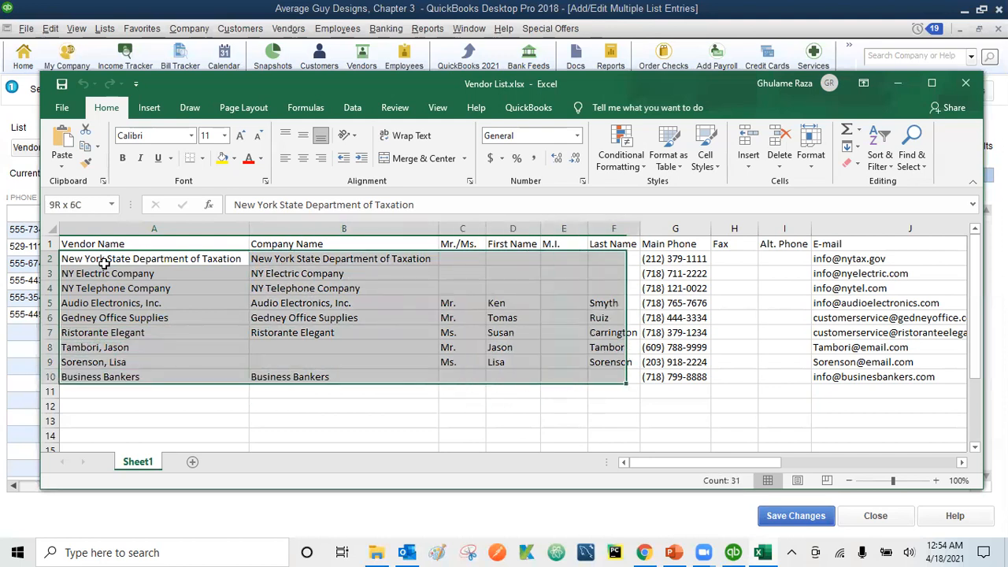
pyautogui.hotkey('shift', 'Right')
pyautogui.hotkey('shift', 'Right')
pyautogui.hotkey('shift', 'Right')
pyautogui.hotkey('shift', 'Right')
pyautogui.hotkey('shift', 'Right')
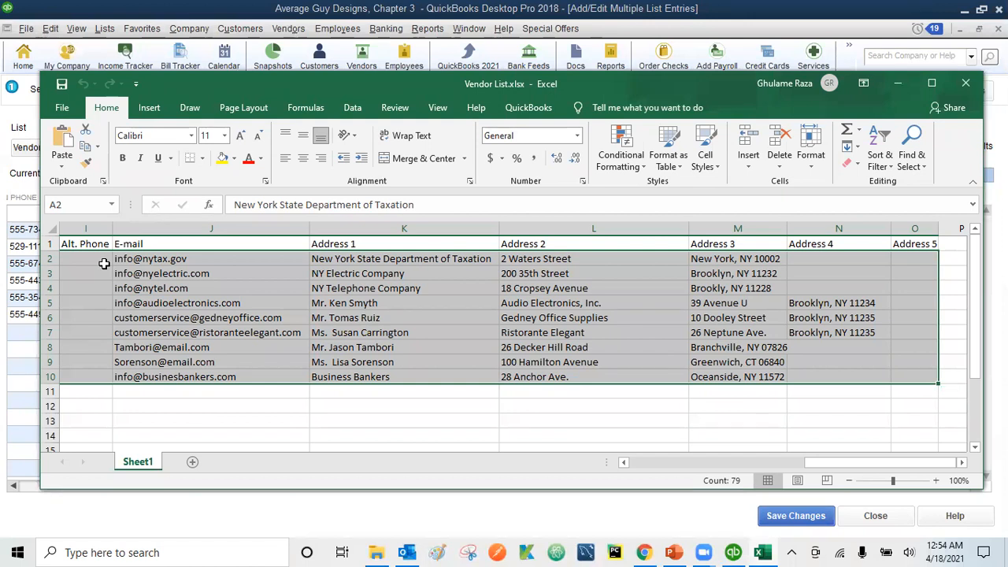
pyautogui.hotkey('ctrl', 'c')
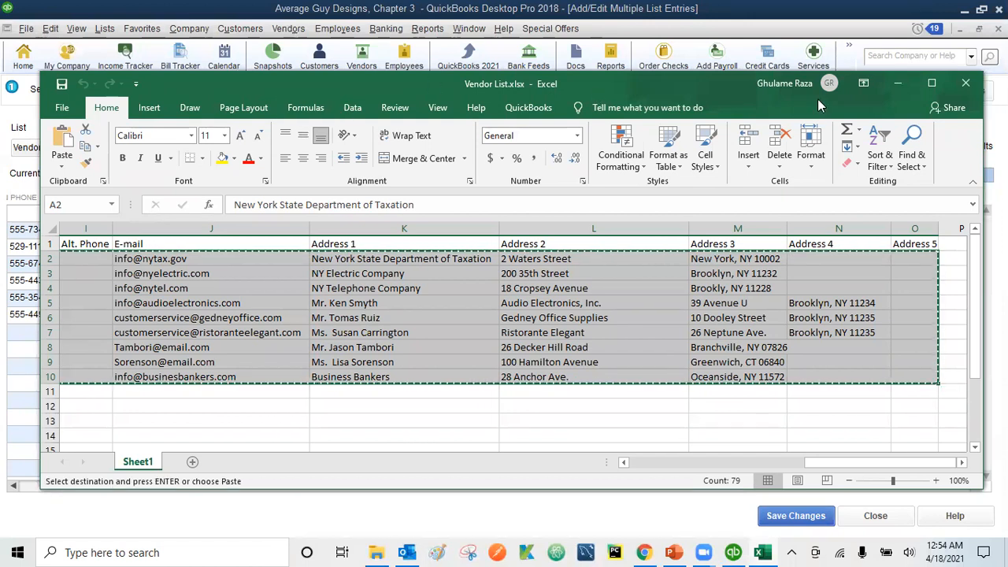
pyautogui.click(897, 84)
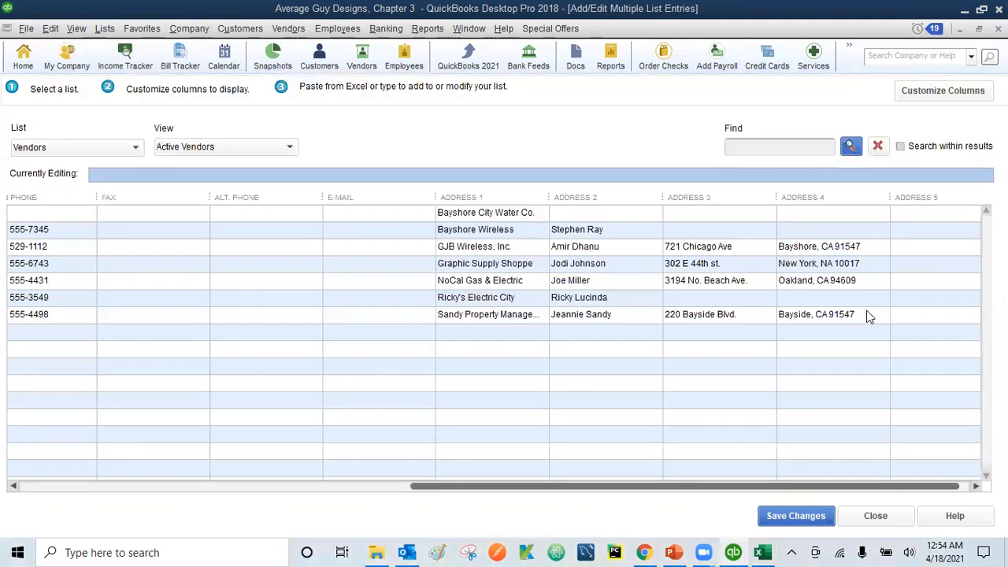
# Paste the nine vendors, New York State Department of Taxation through Business Bankers, into the empty Vendor Name row
pyautogui.moveTo(664, 492); pyautogui.dragTo(142, 496)
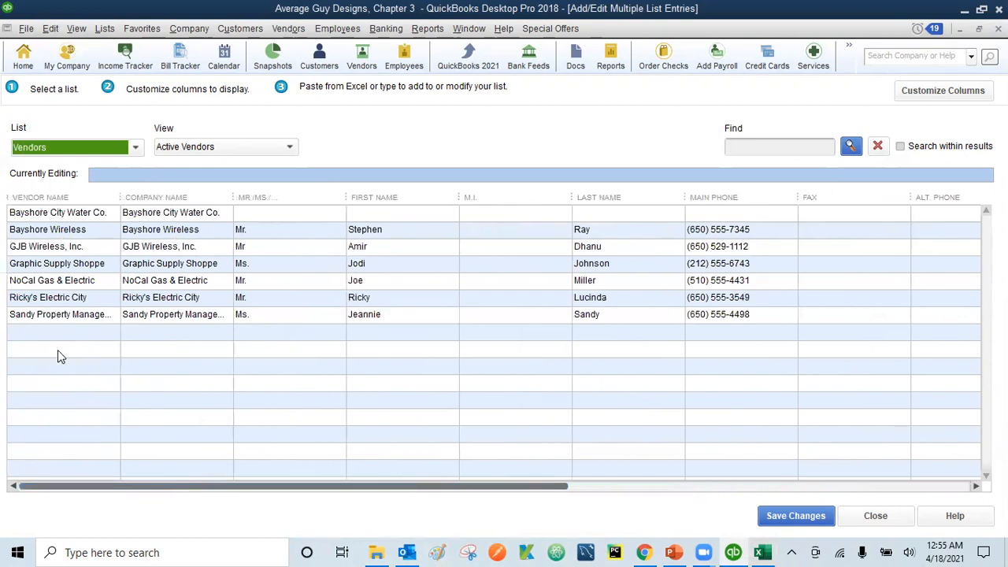
pyautogui.click(25, 335)
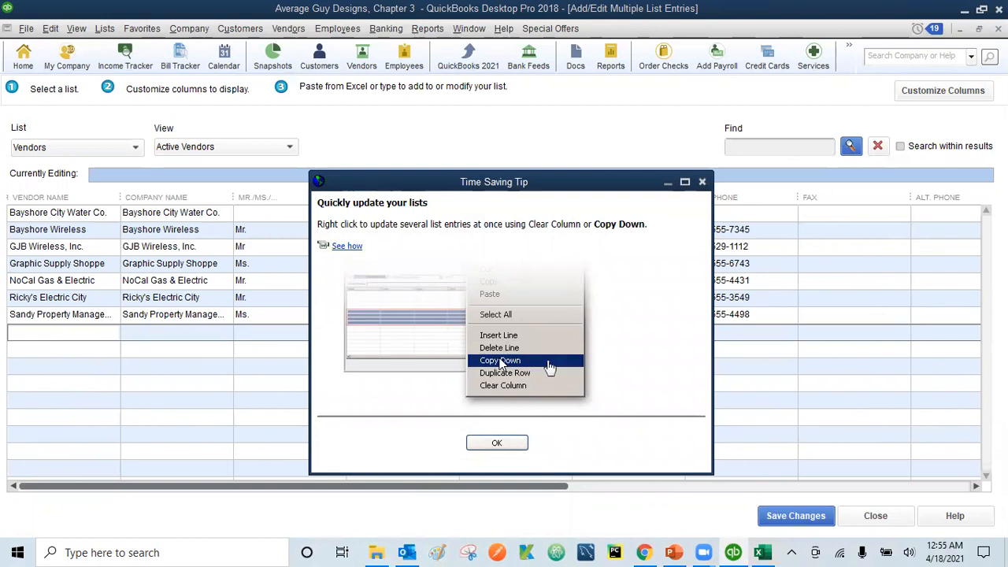
pyautogui.click(497, 444)
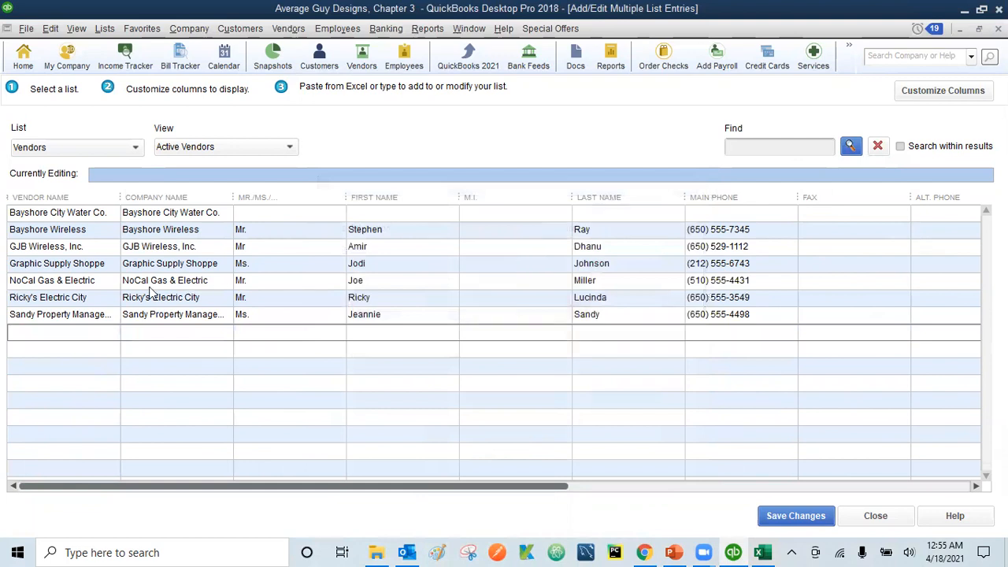
pyautogui.click(24, 331)
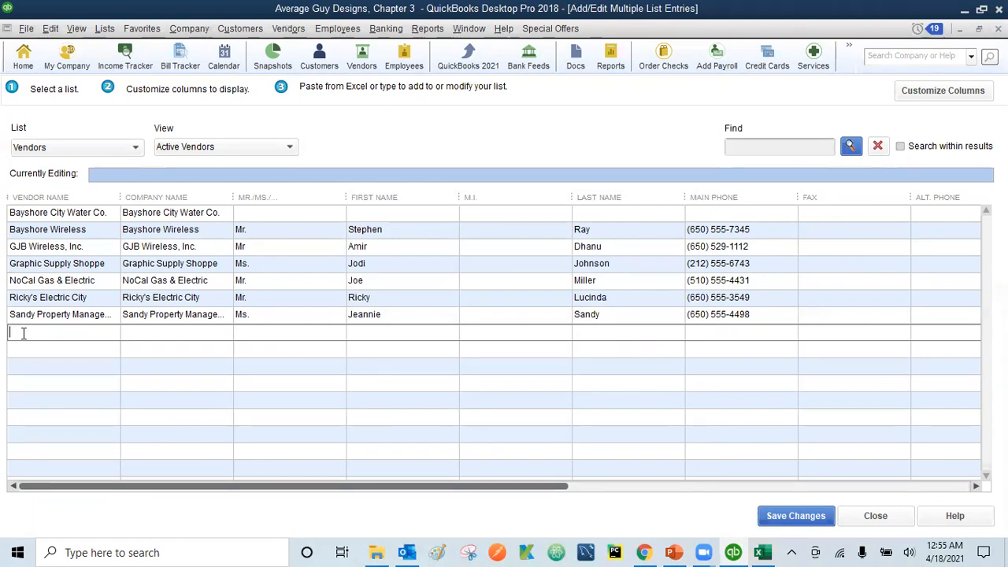
pyautogui.click(51, 28)
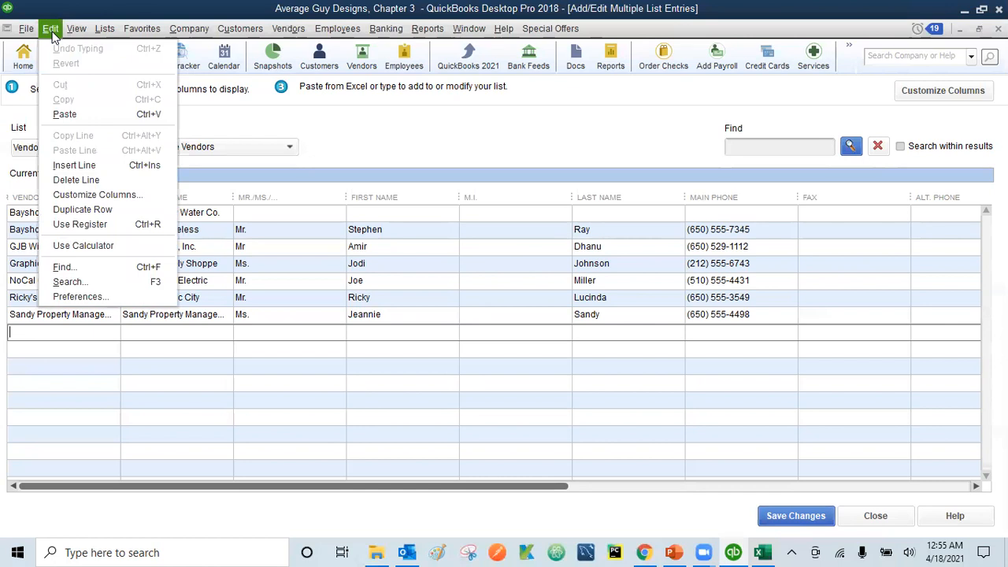
pyautogui.click(26, 335)
pyautogui.rightClick(27, 334)
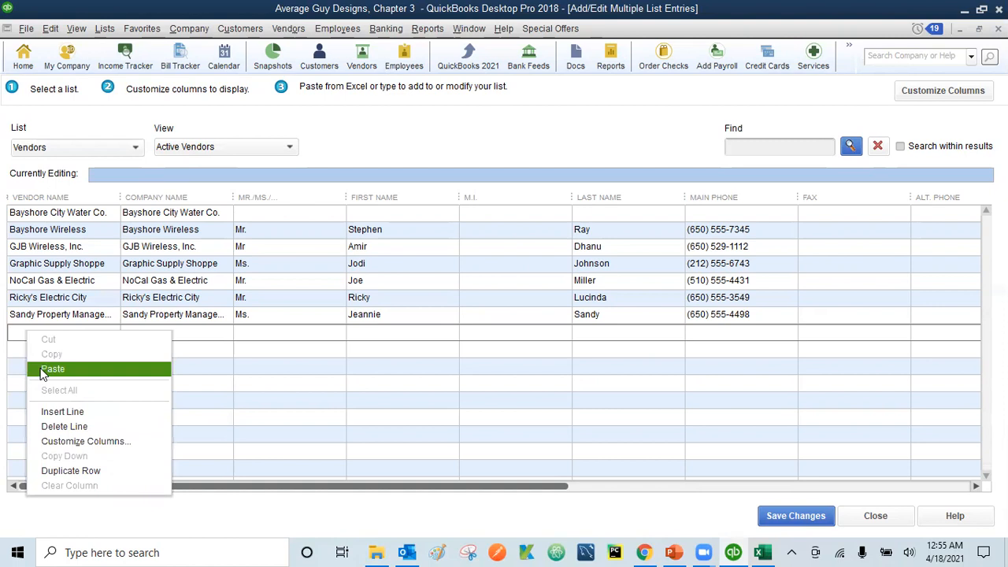
pyautogui.click(16, 333)
pyautogui.hotkey('ctrl', 'v')
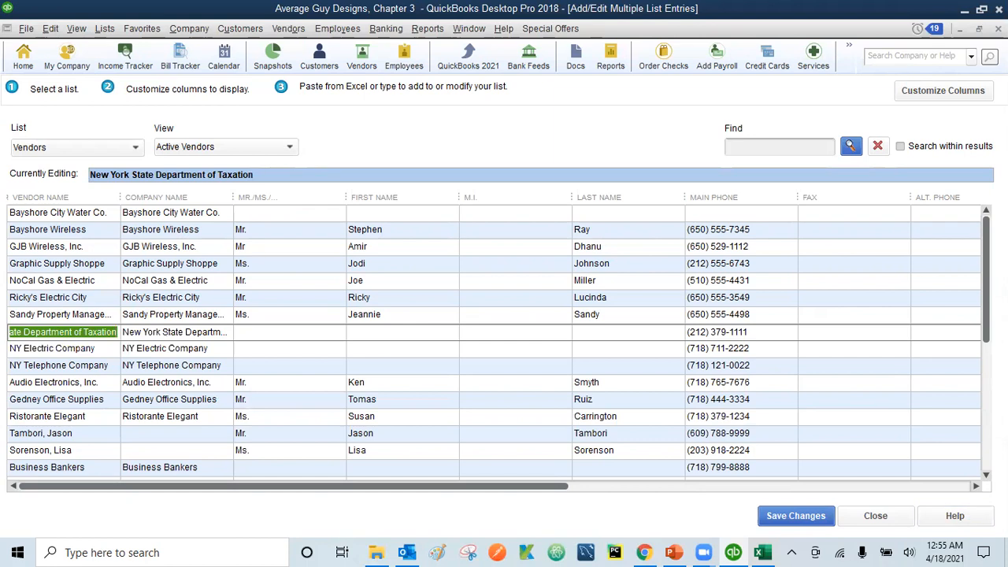
pyautogui.click(986, 476)
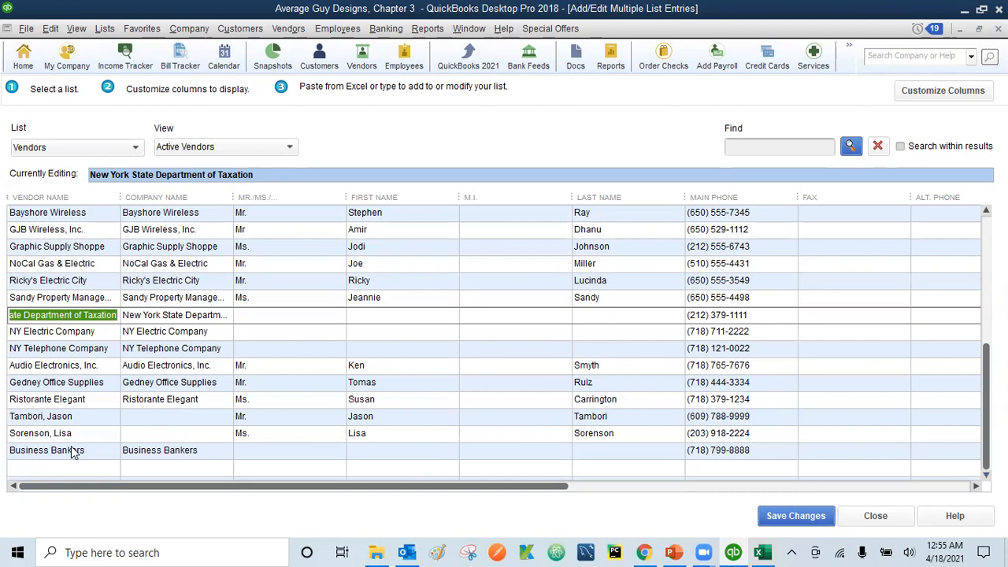
# Scroll across the pasted vendor rows and select the blank Vendor Name cell under Business Bankers
pyautogui.moveTo(407, 487); pyautogui.dragTo(434, 486)
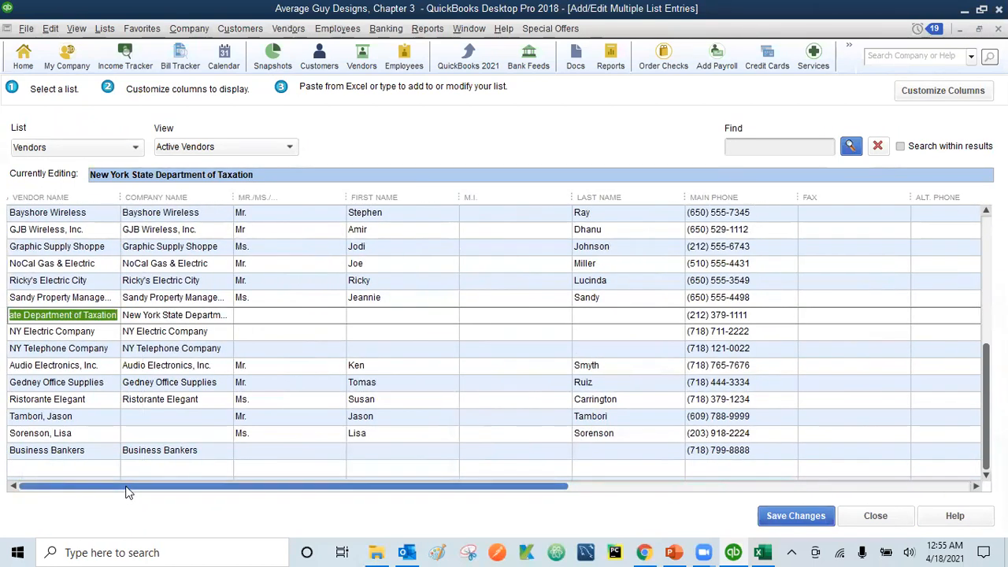
pyautogui.click(67, 468)
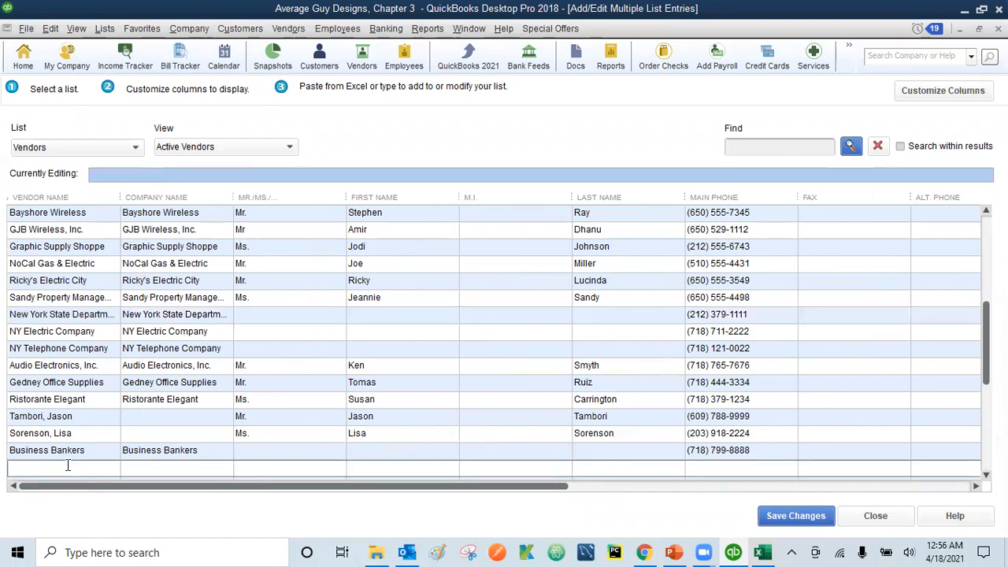
# Enter ABC as vendor and company name, with title Mr and the contact's first name
pyautogui.write('ABC')
pyautogui.click(165, 470)
pyautogui.write('ABC')
pyautogui.click(258, 467)
pyautogui.write('Mr')
pyautogui.click(368, 471)
pyautogui.write('Charlie')
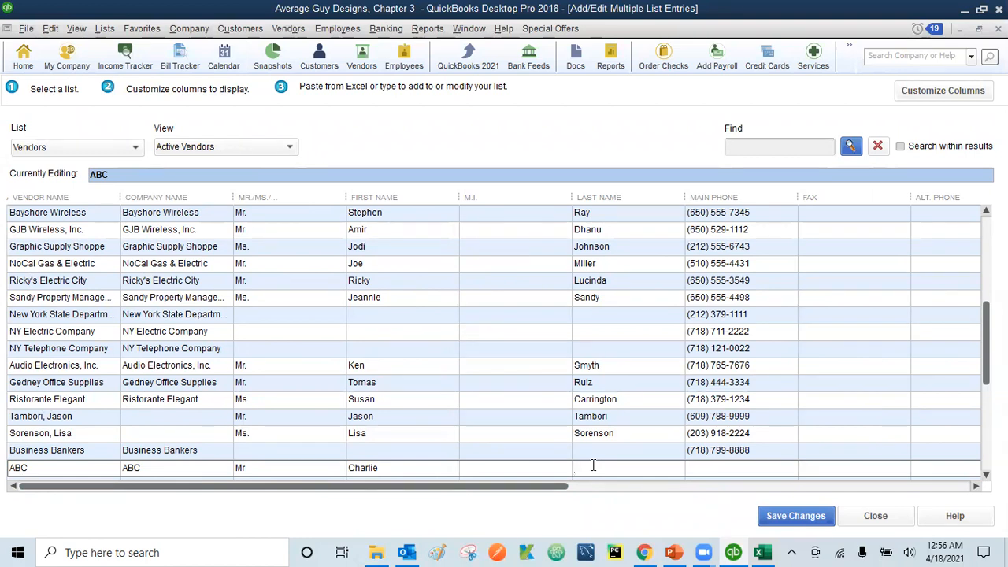
# Add the contact's last name and main phone number, correcting an extra digit
pyautogui.write('Chaplin')
pyautogui.click(729, 468)
pyautogui.press('BackSpace')
pyautogui.write('-')
# Fill in the vendor's e-mail, 'Owner' in Address 1, and the street address in Address 2
pyautogui.click(976, 486)
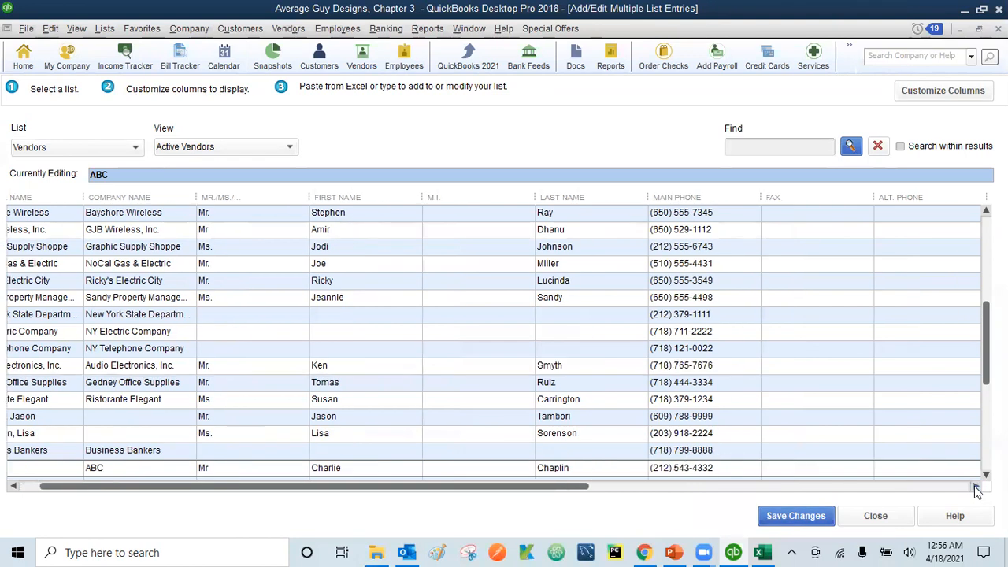
pyautogui.click(792, 468)
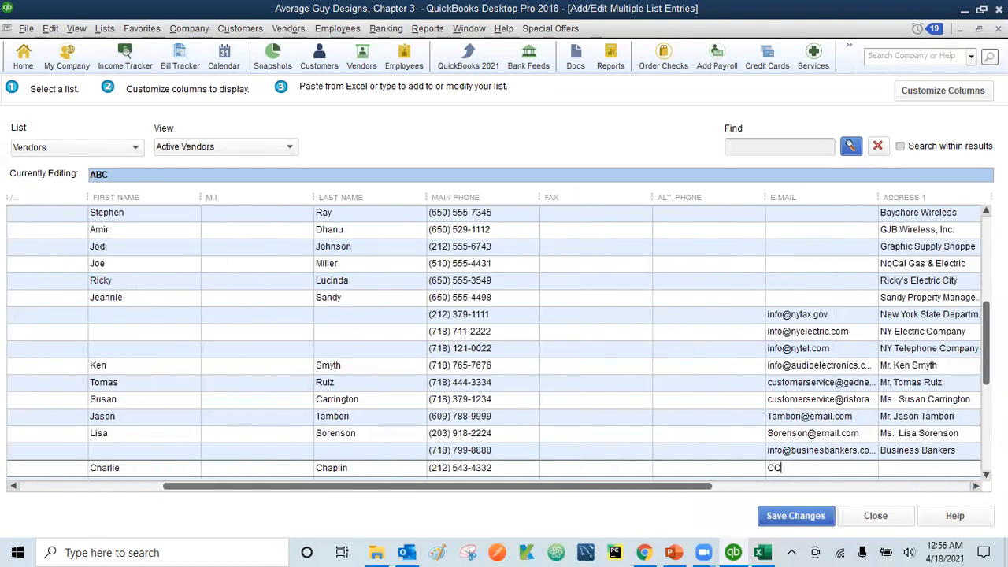
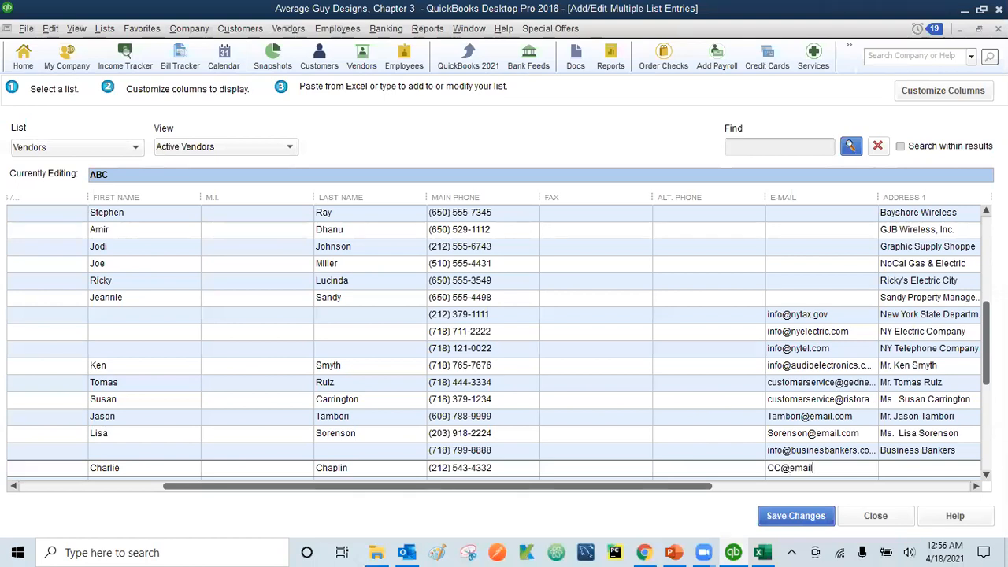
pyautogui.click(957, 469)
pyautogui.write('Owner')
pyautogui.press('Tab')
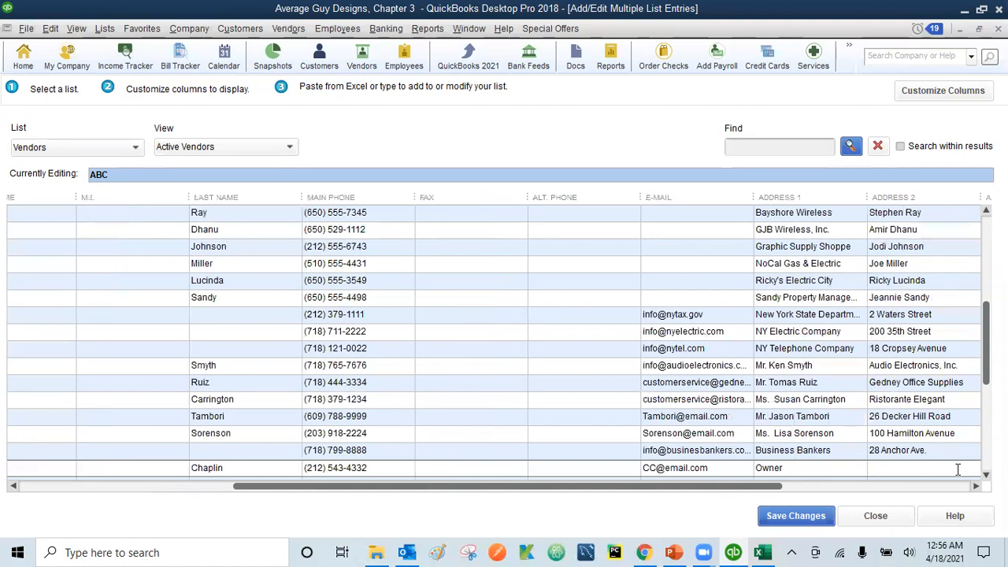
pyautogui.write('123 Los Ang')
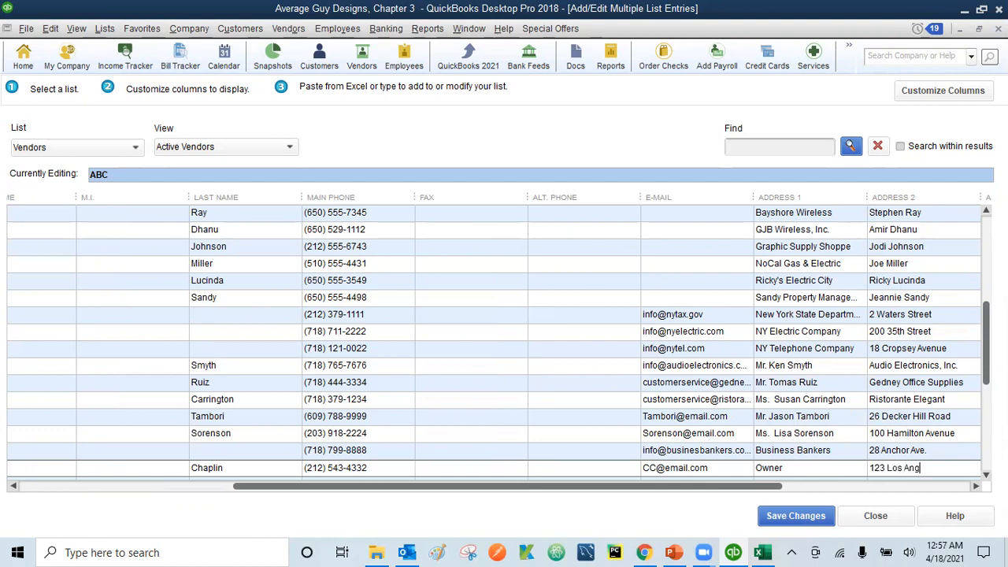
pyautogui.write('eles Dr')
# Scroll to the Address 3 column and save the new vendor records
pyautogui.click(976, 486)
pyautogui.click(976, 485)
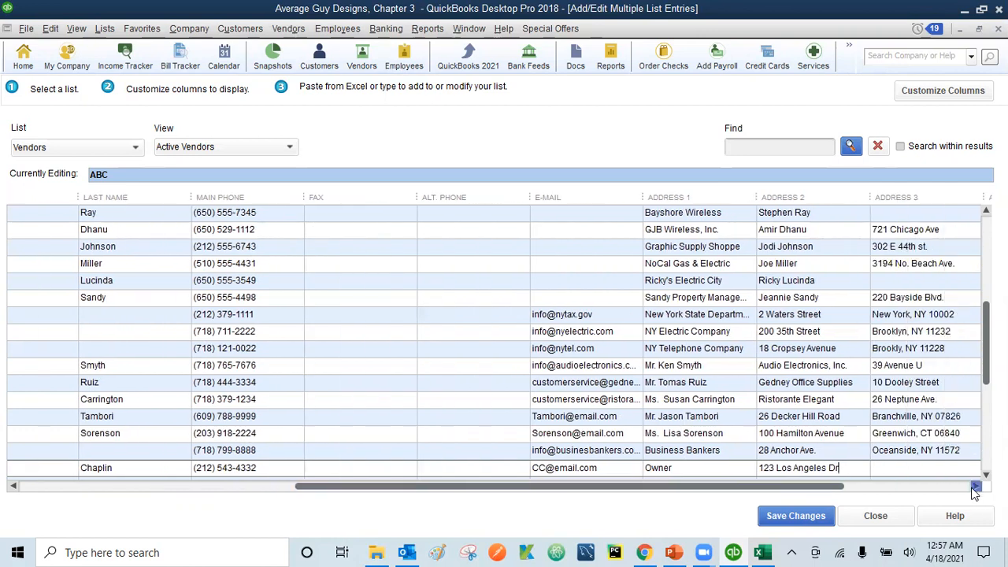
pyautogui.click(976, 485)
pyautogui.click(872, 468)
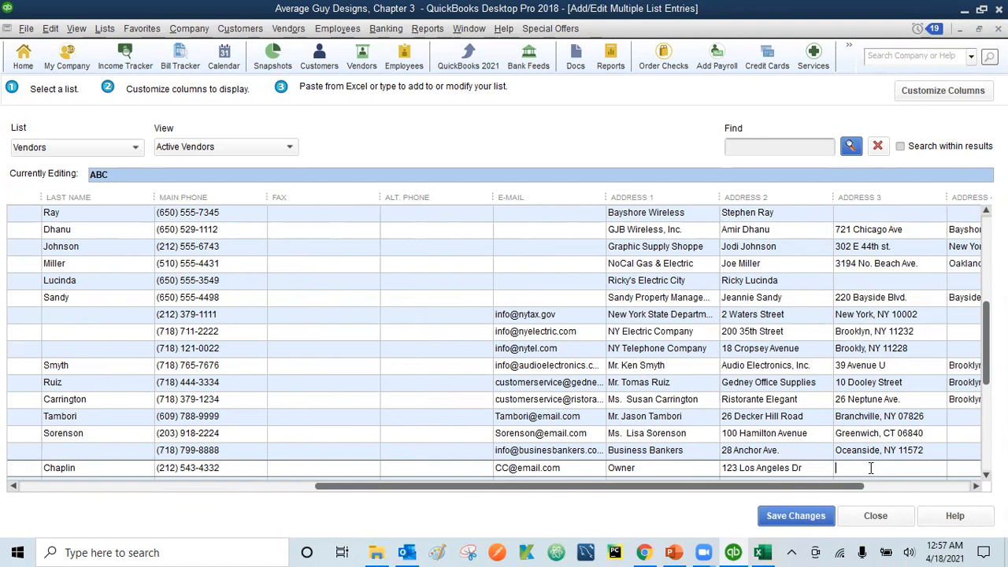
pyautogui.click(809, 513)
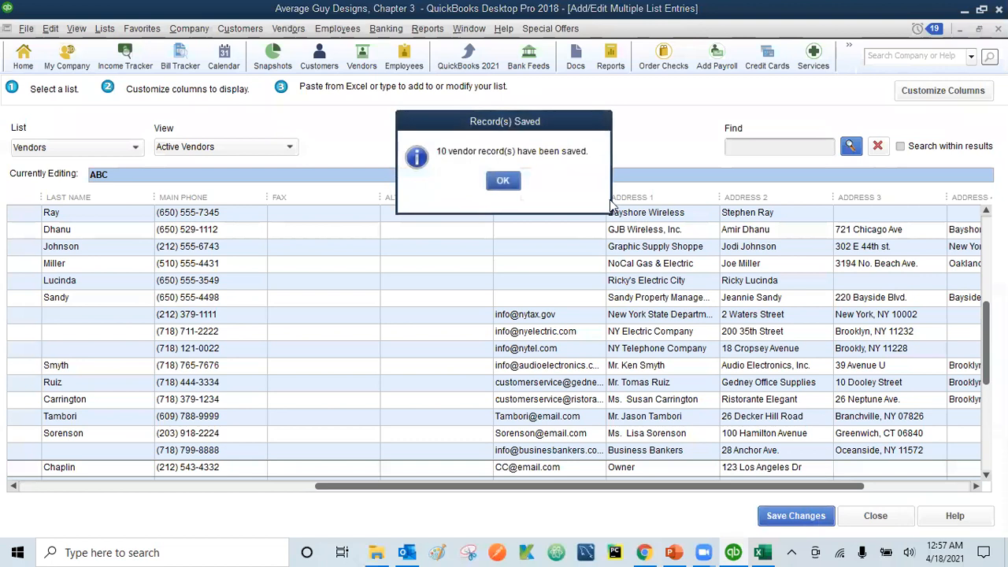
# Acknowledge the Record(s) Saved message with OK
pyautogui.click(503, 182)
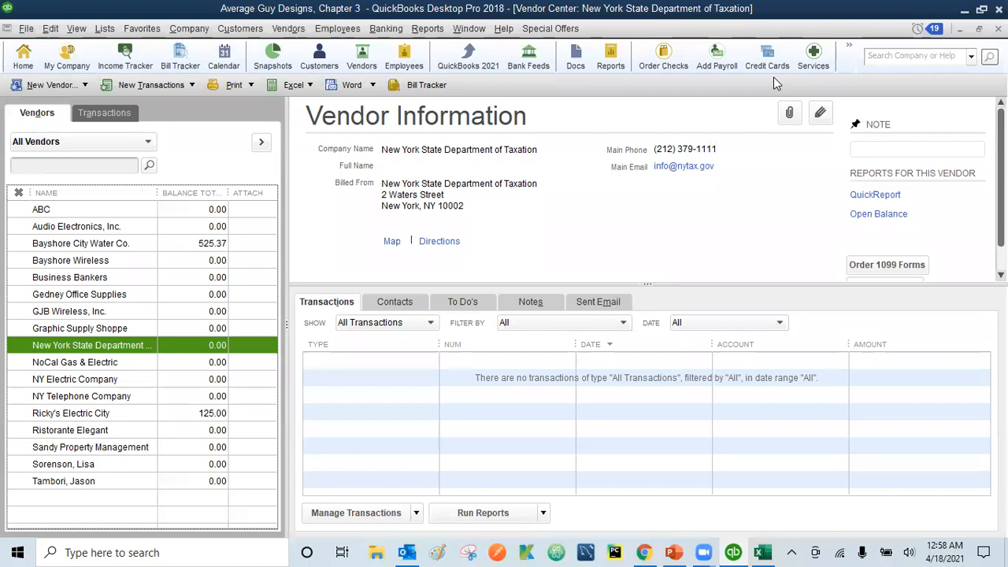
# View the records for ABC, Business Bankers, GJB Wireless, NY Electric Company and Ricky's Electric City
pyautogui.click(42, 229)
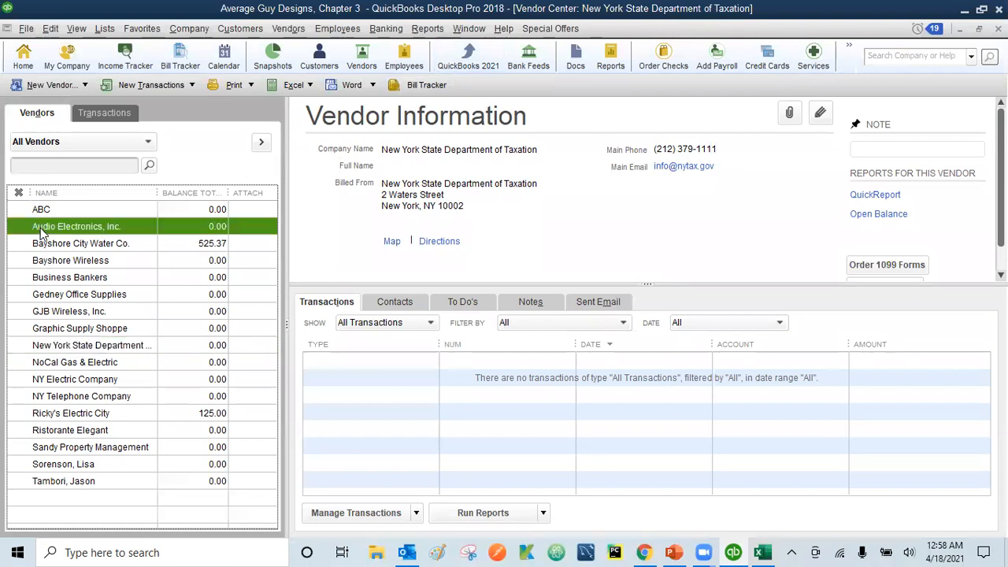
pyautogui.click(41, 209)
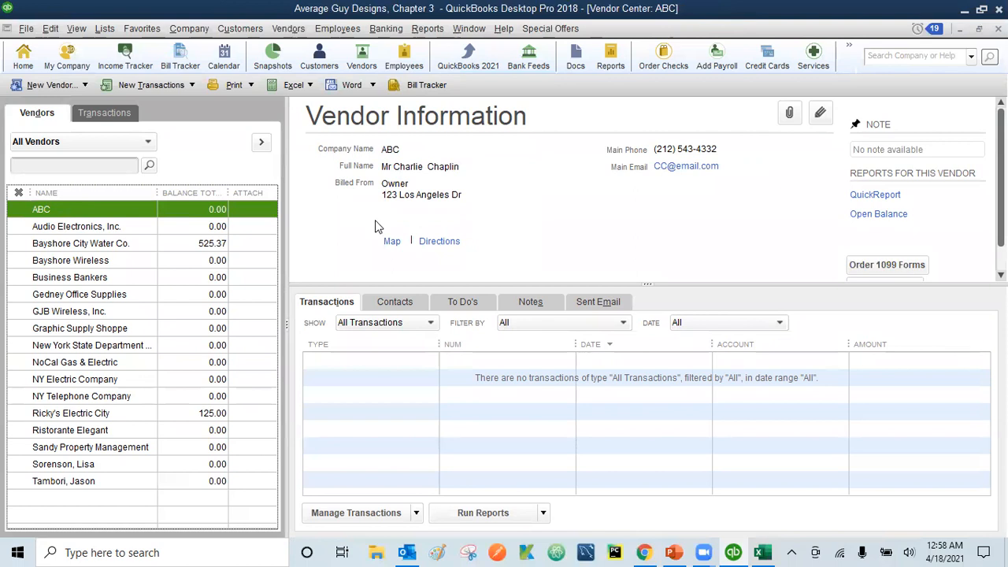
pyautogui.click(66, 280)
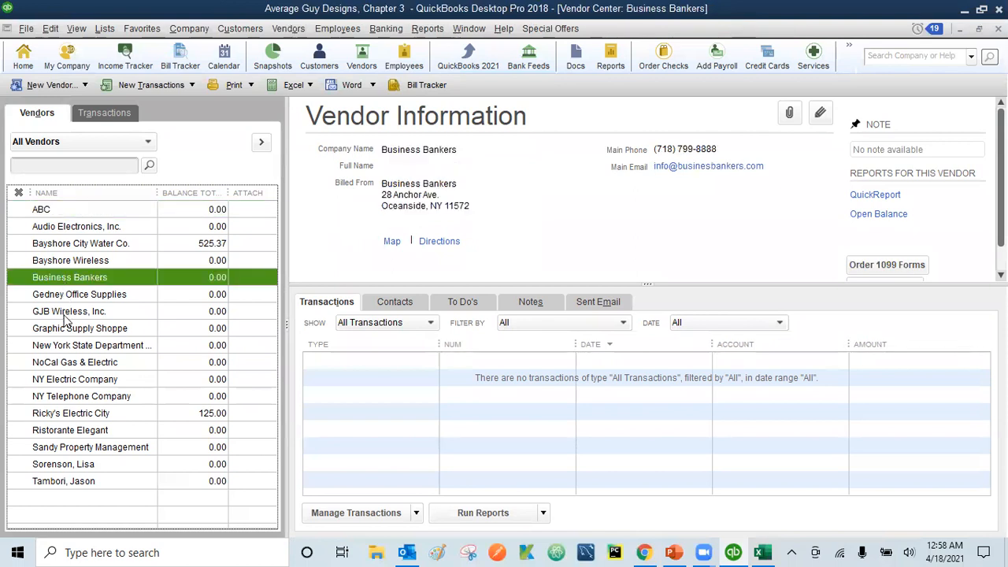
pyautogui.click(66, 315)
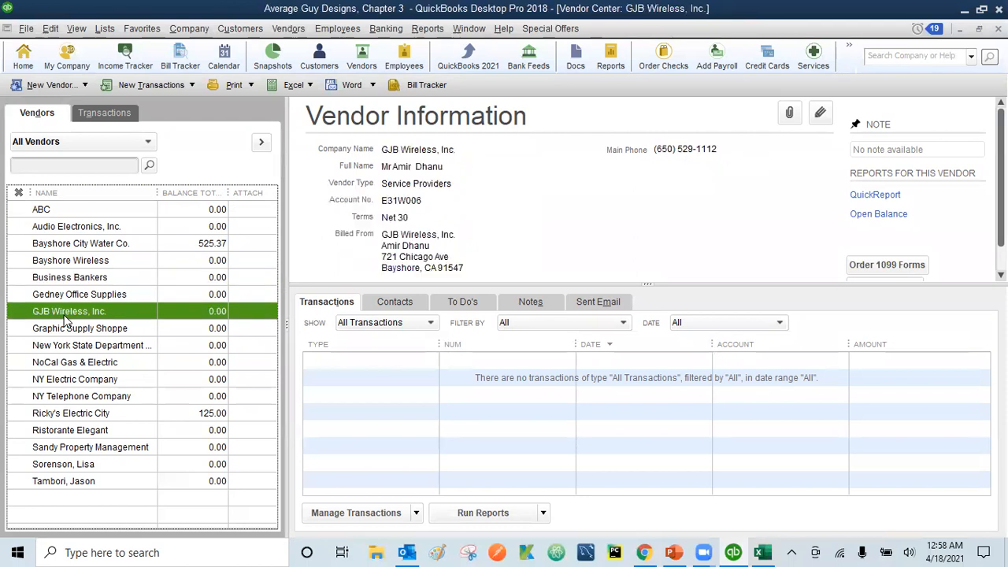
pyautogui.click(67, 381)
pyautogui.click(73, 417)
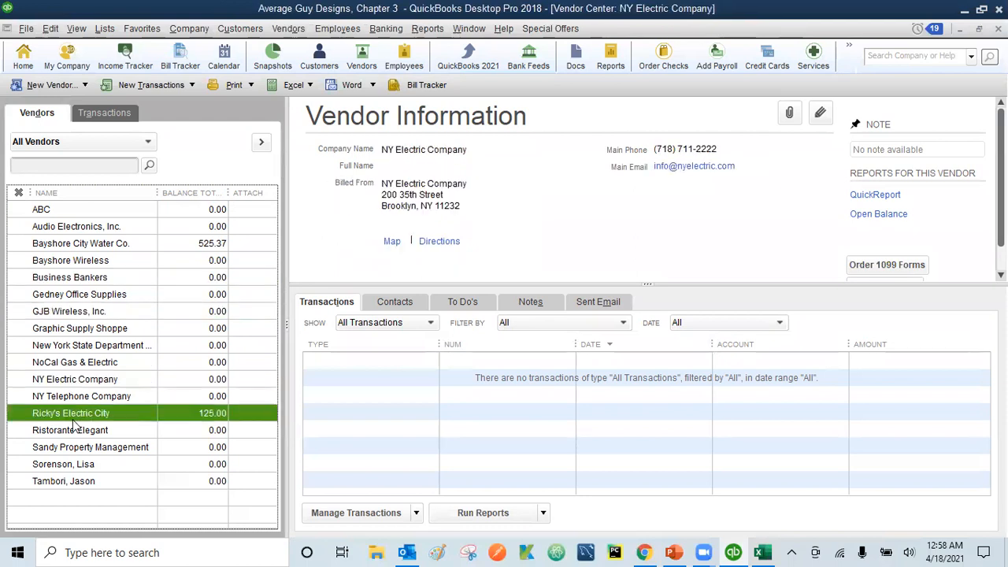